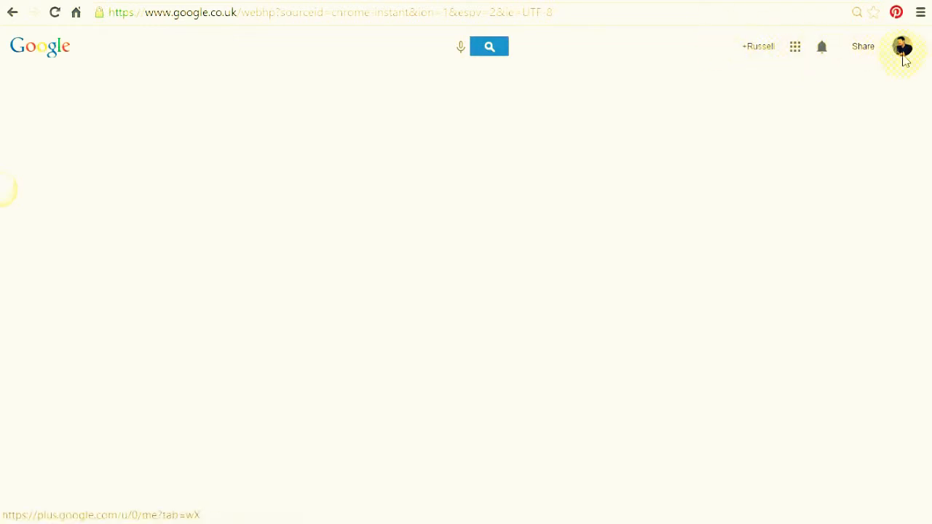
Open Blogger from the Google apps menu, under More.
click(795, 50)
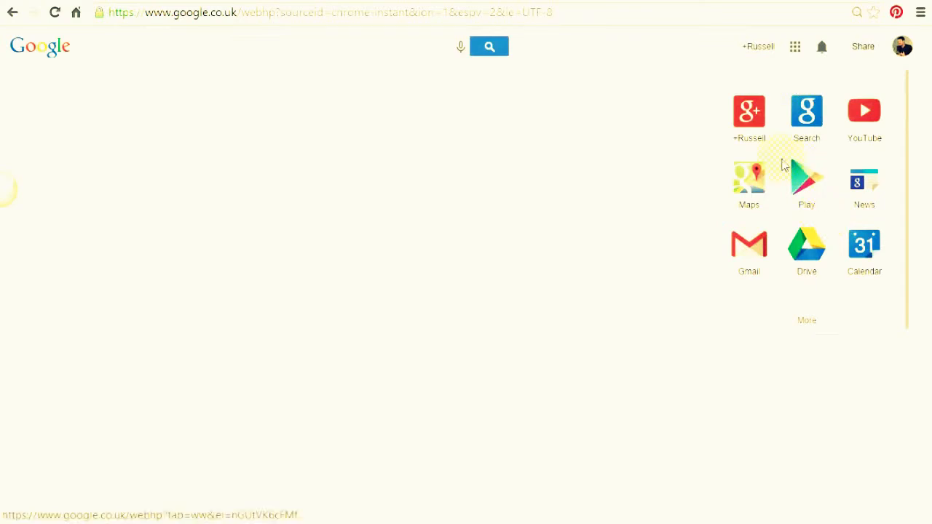
click(807, 329)
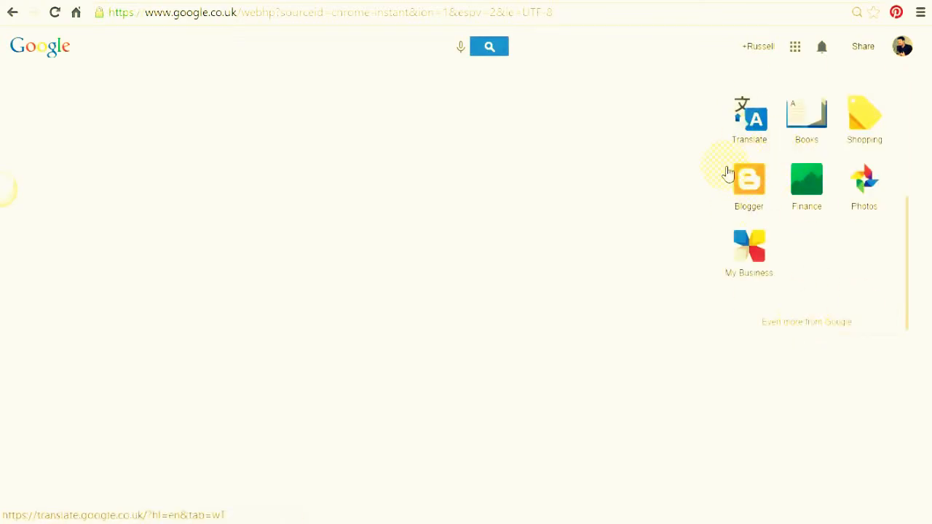
click(753, 190)
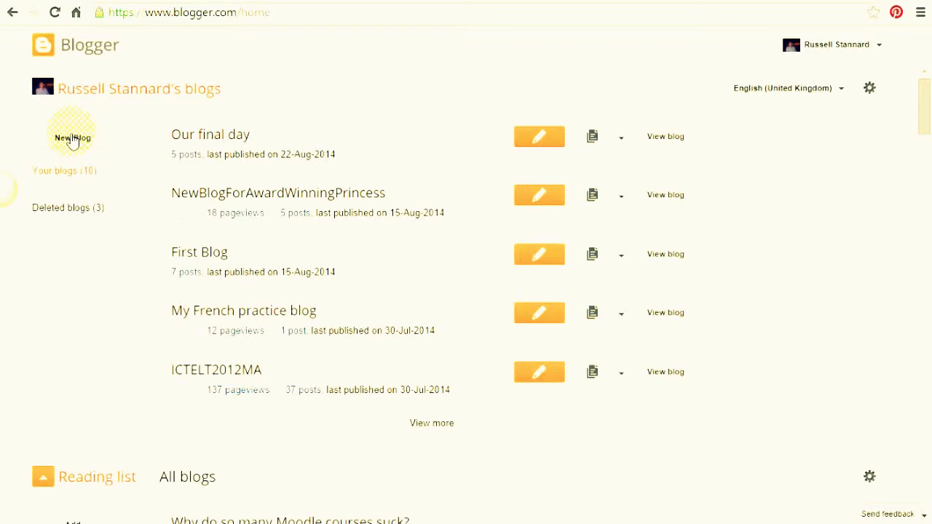
Start a new blog from the Blogger dashboard's left sidebar.
mouse_move(922, 114)
mouse_down()
mouse_move(930, 357)
mouse_move(925, 102)
mouse_up()
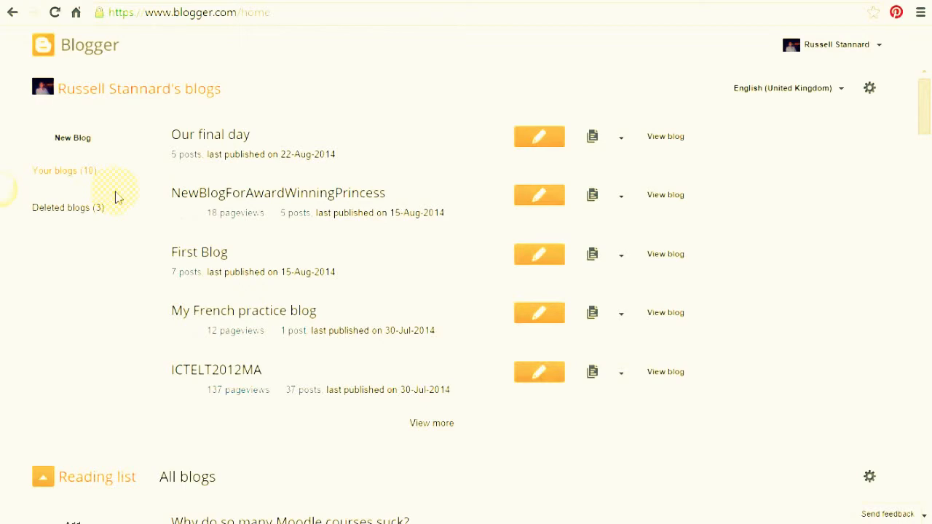
click(59, 140)
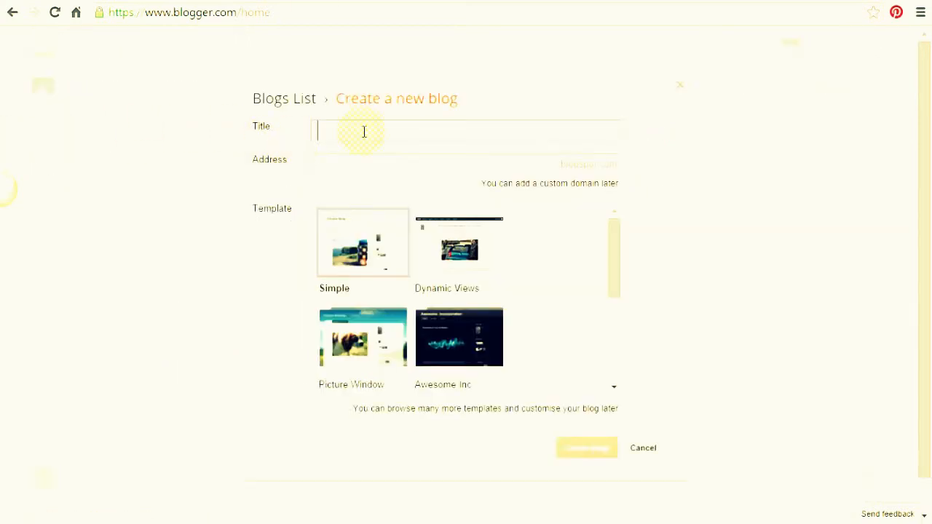
Create 'teacher training videos blog' at address teachertrainingvideosblog using the Simple template.
text(teacher tr)
key(BackSpace)
key(BackSpace)
text(her training videos blog)
click(377, 168)
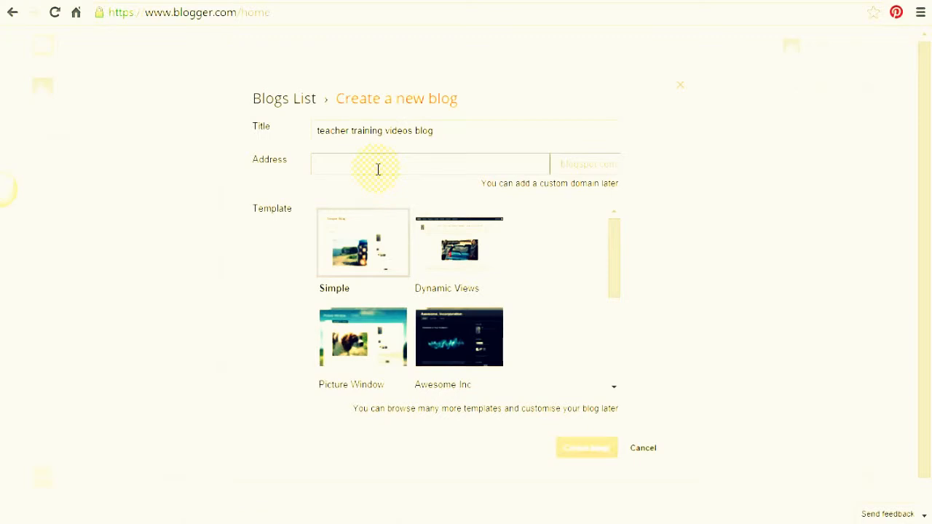
text(teachertrain)
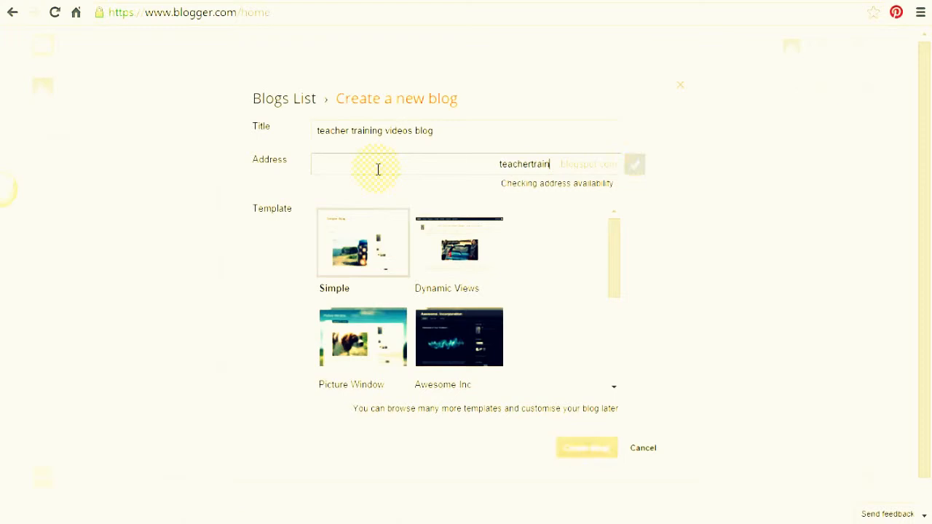
text(ingvideosblog)
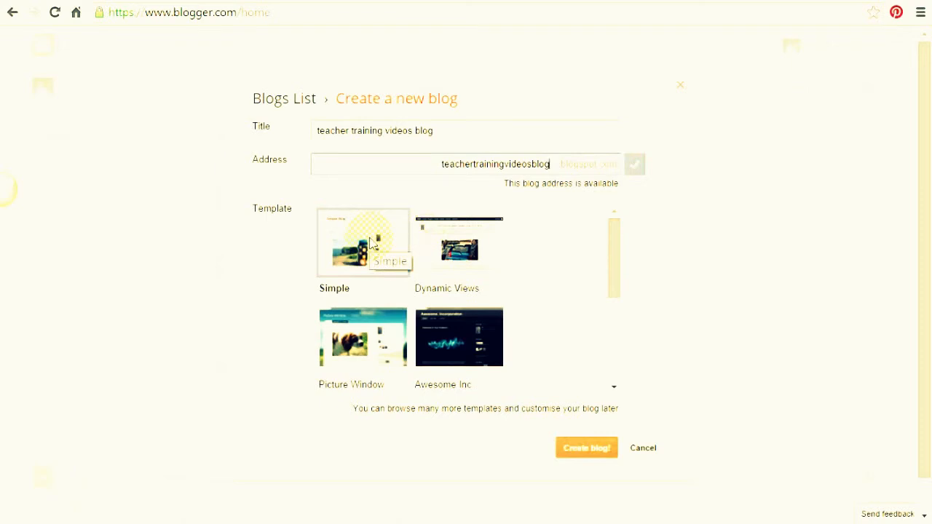
click(586, 453)
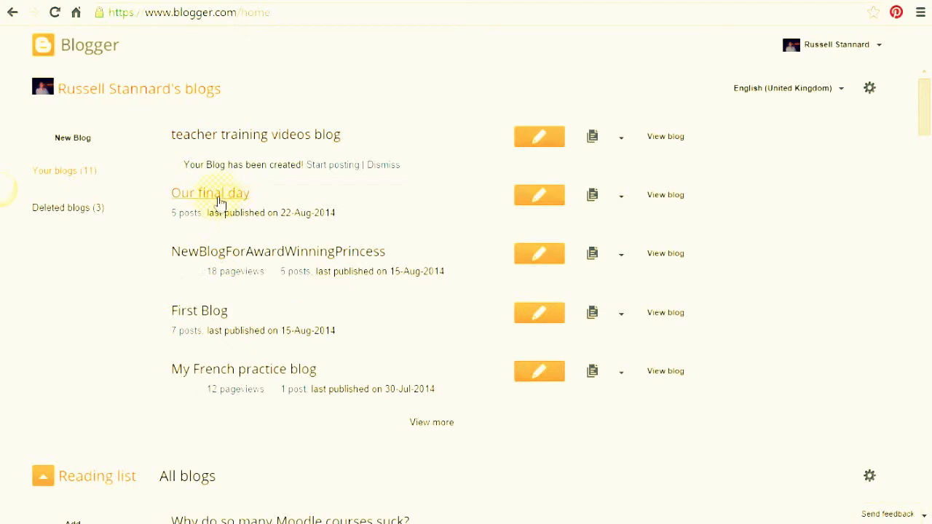
Start a new post on teacher training videos blog in the Compose editor, cursor in the title.
click(539, 139)
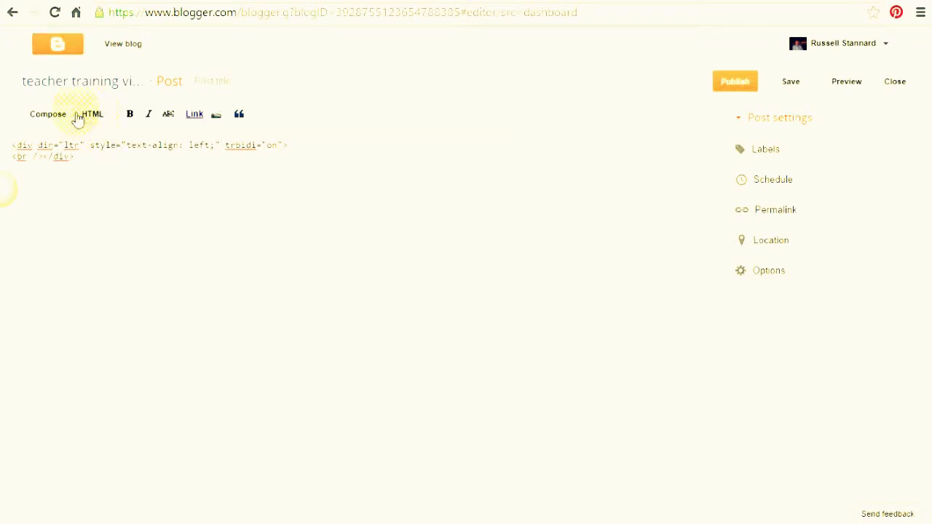
click(48, 116)
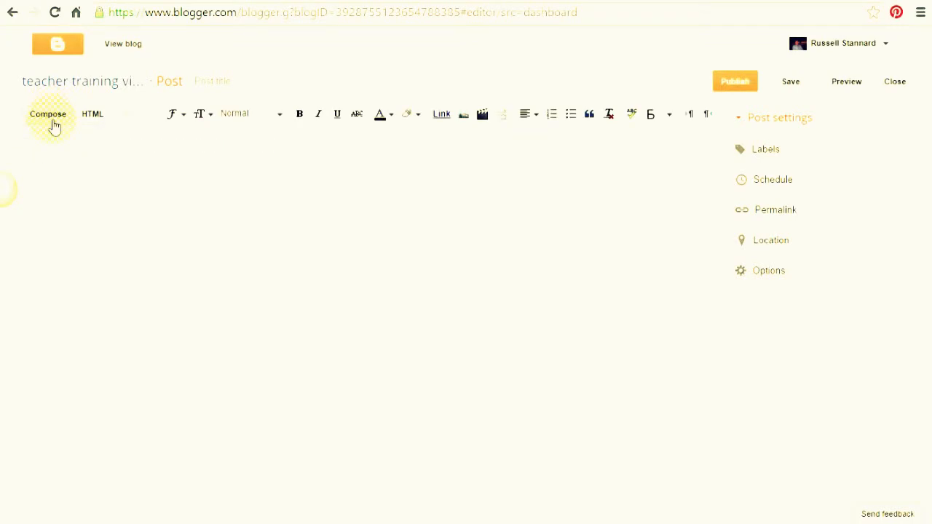
click(93, 117)
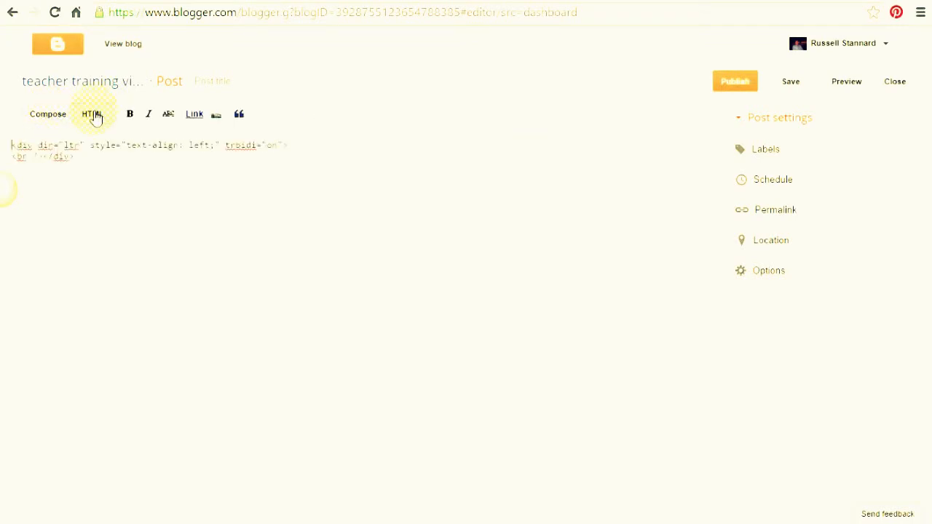
click(58, 123)
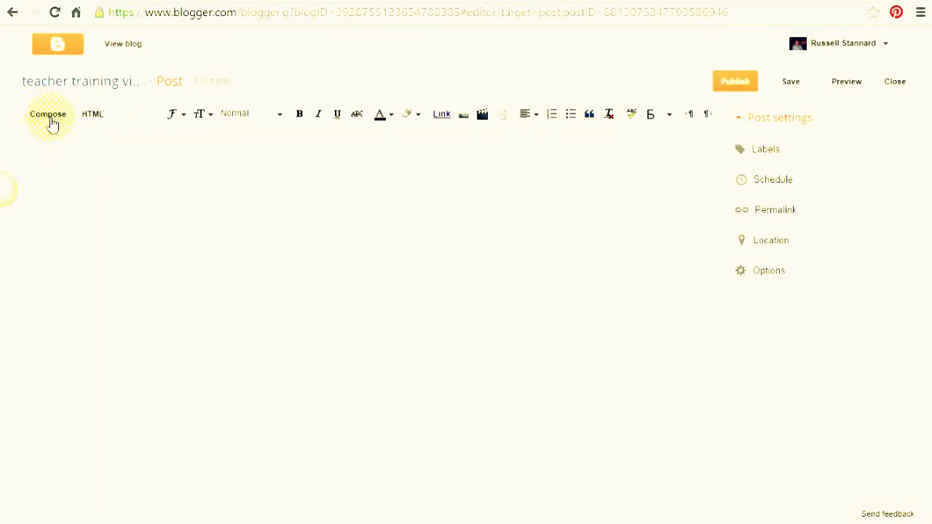
click(253, 75)
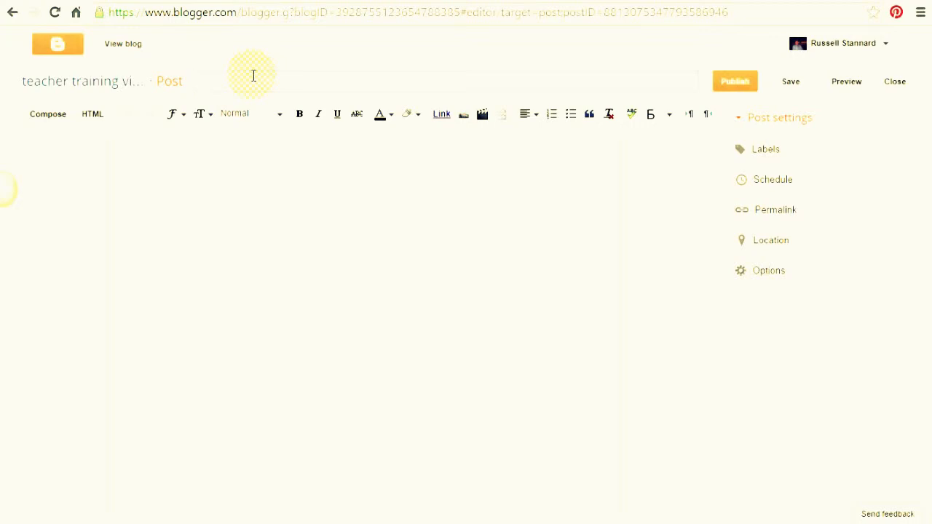
Title the post 'Using ICT to develop student's fluency in speaking'.
text(Using ICT to eevlo)
key(BackSpace)
key(BackSpace)
text(elop student's fluency in)
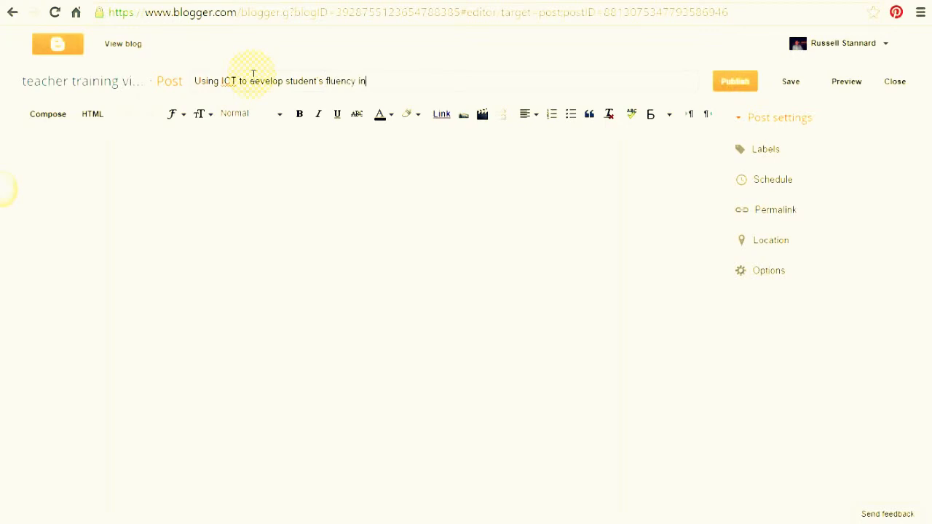
text( speaking)
click(215, 159)
Add 'Why ICT can help develop speaking' as a Heading at the top of the body.
click(181, 175)
text(W)
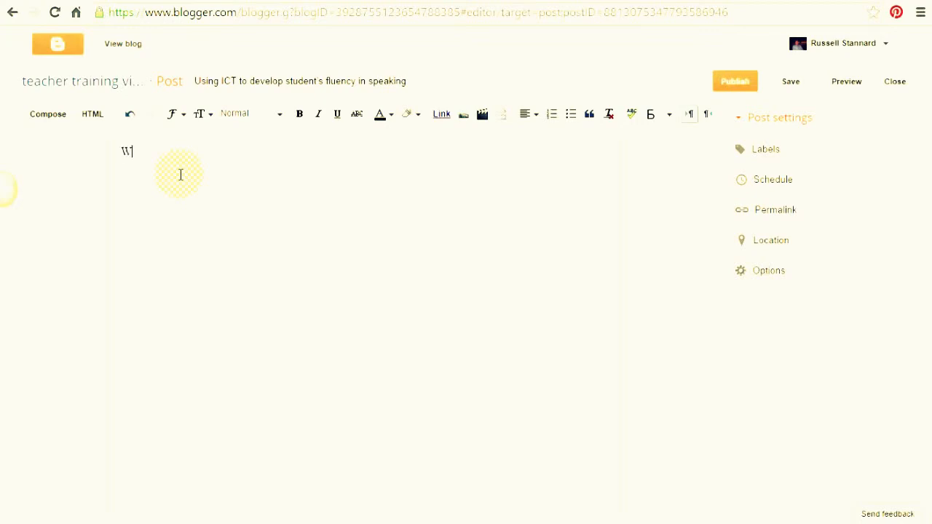
text(hy ICT can heop)
key(BackSpace)
key(BackSpace)
key(BackSpace)
text(lp develo)
text(p w)
key(BackSpace)
text(speaking)
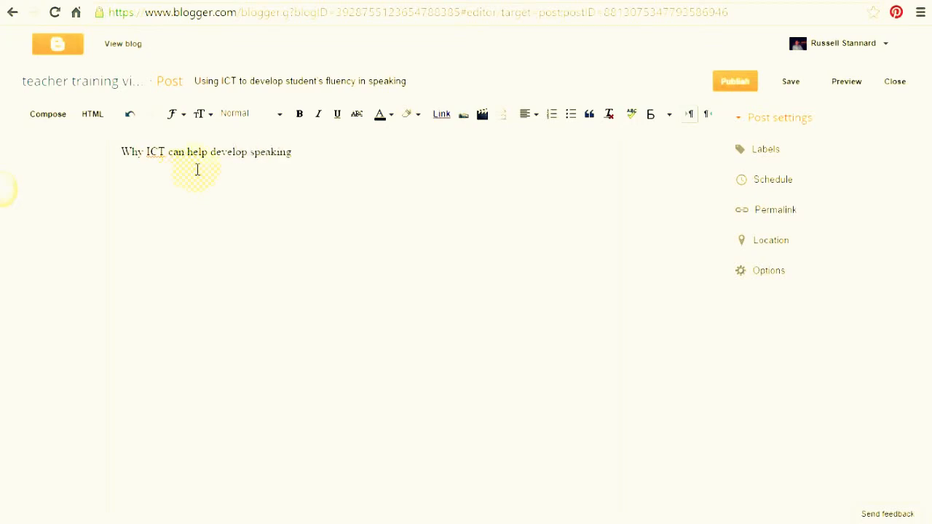
drag(295, 153, 121, 151)
click(280, 117)
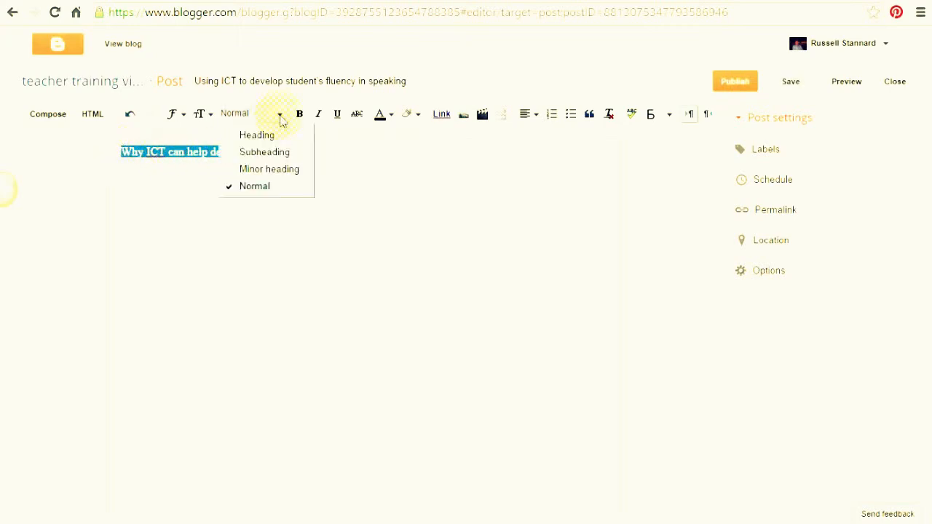
click(260, 137)
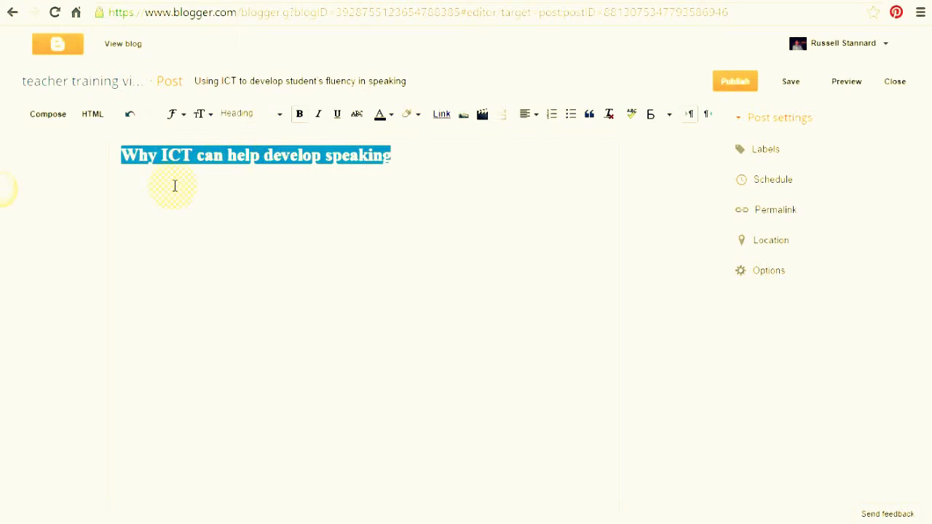
click(421, 158)
key(Return)
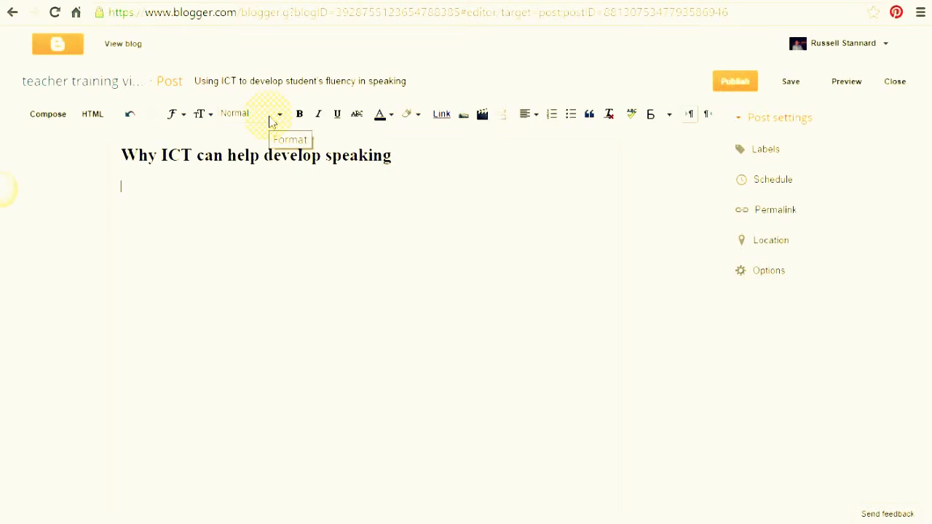
Type a placeholder paragraph under the heading and begin a 'This is a subtitle' line.
text(ladsfslfjldsjf fljldasjf fl)
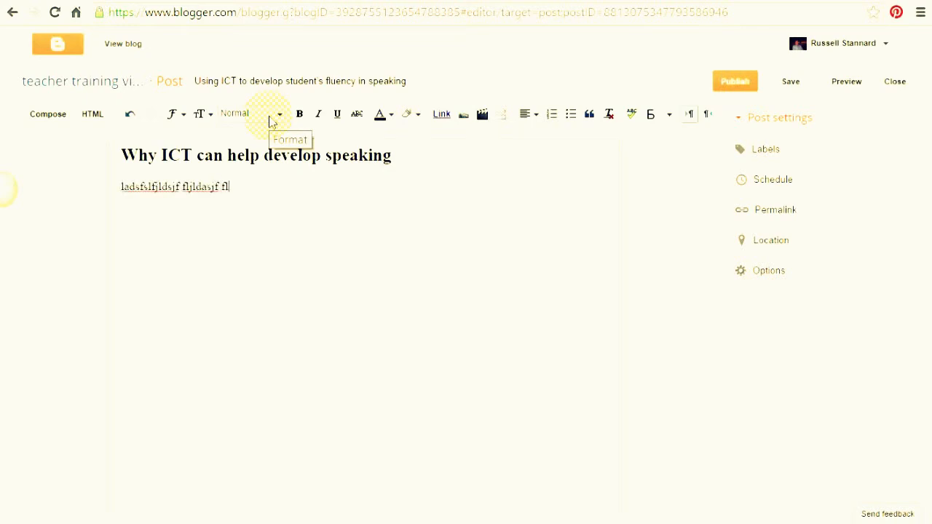
text(jsafl jf sldfjslkdfjsda flkdsjflsjfklsadjf sd)
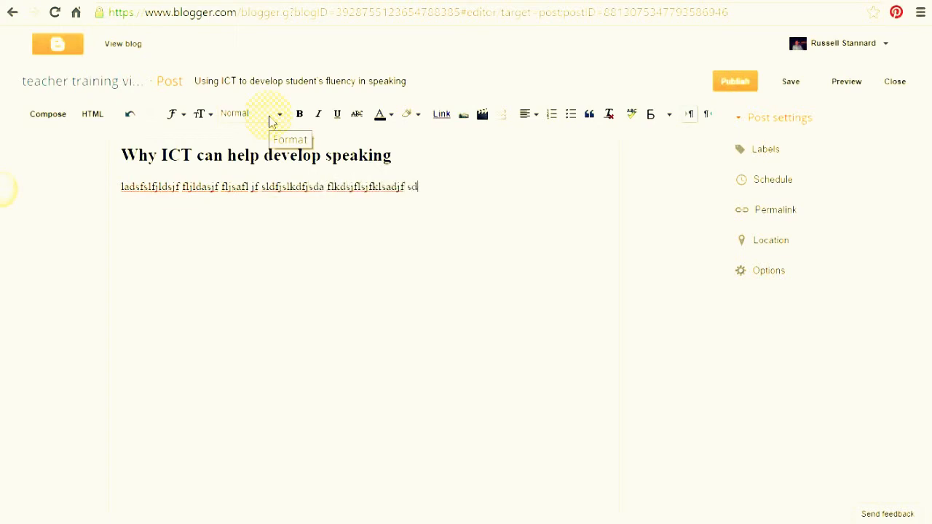
text(flkjsdfkljsdfkljfkljaslfkjsdfkljsdlkfjsdlkfjsdaklfjsdalfj)
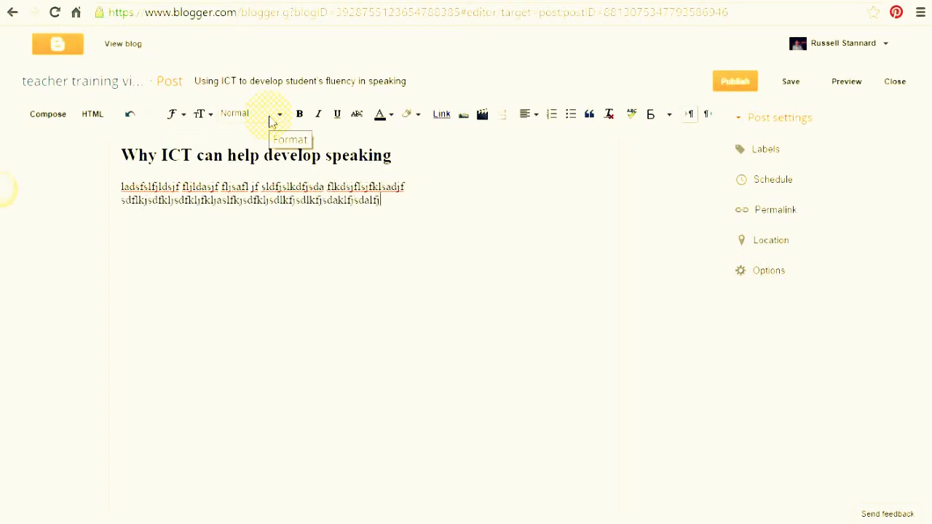
text(ldskjfkdsljflkdsjflksdjflskdjfklsdjflksj fjsdl)
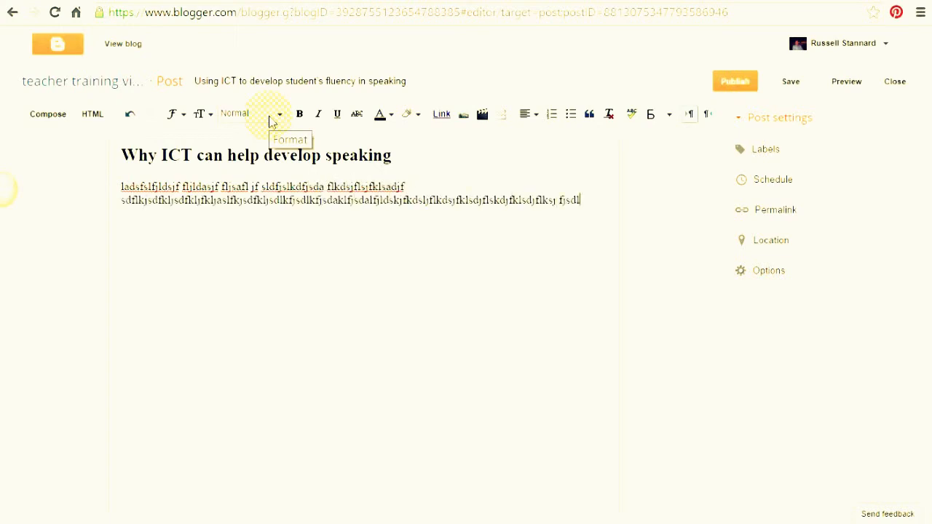
text(jfdsljfslkfjslkfjsdlfjsdlfjsdlfj flkasjflks)
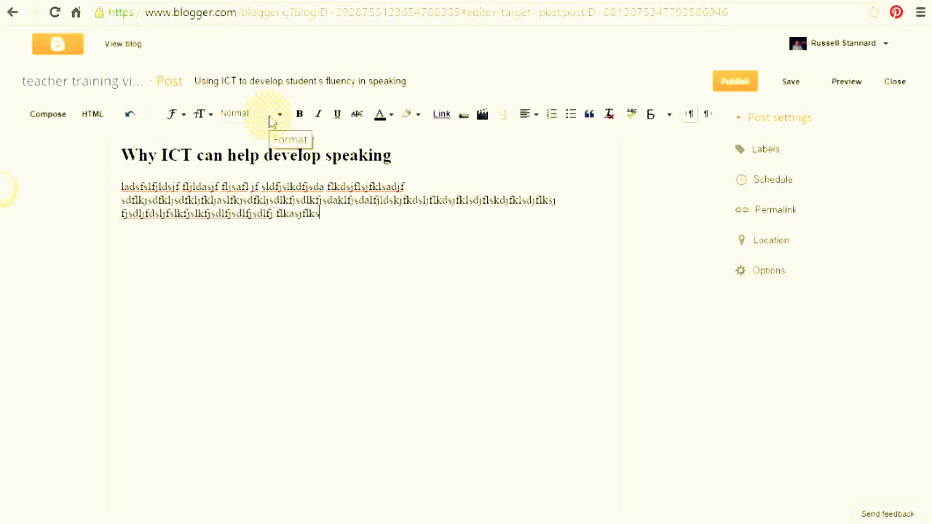
text(djflksdjflkdsjflkdfjdslkfjldfjds jf)
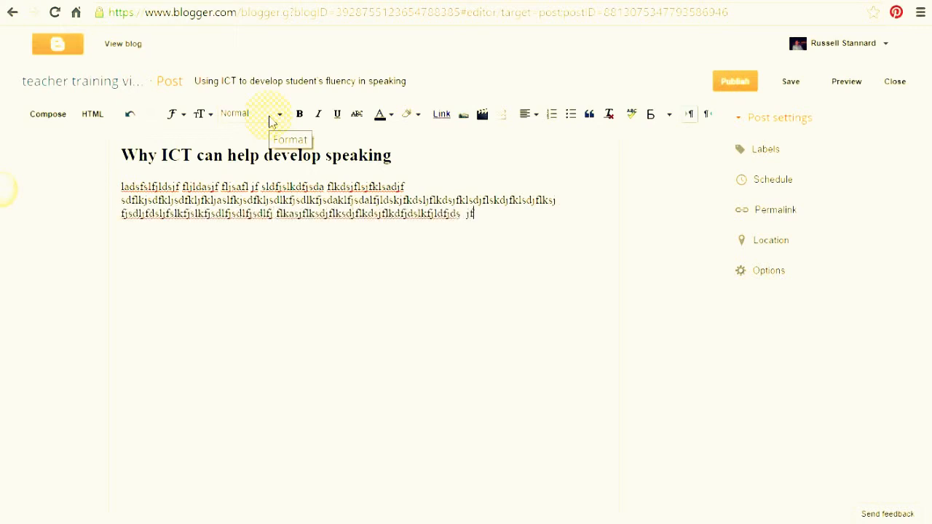
text(lkdsfjldskjfldskfjdlkfjdslfjdsf kldjdlkjf)
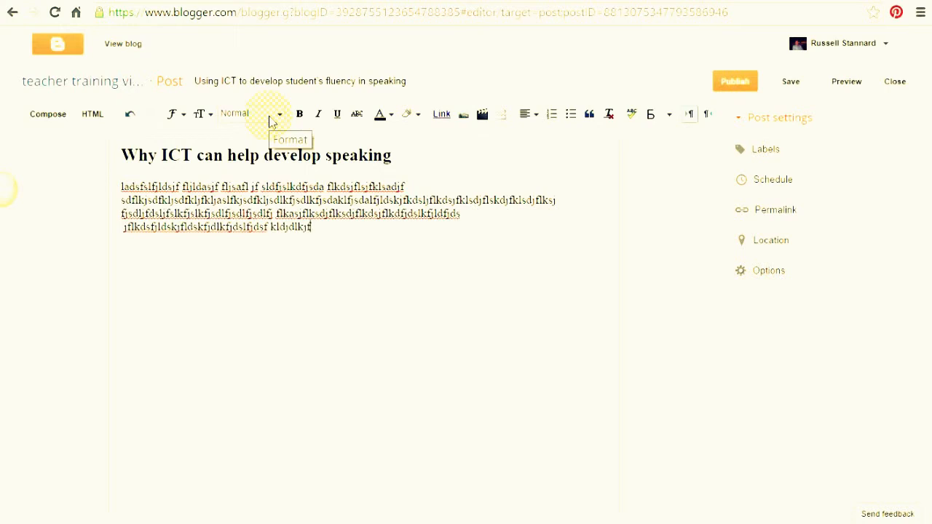
text(kldskdjl)
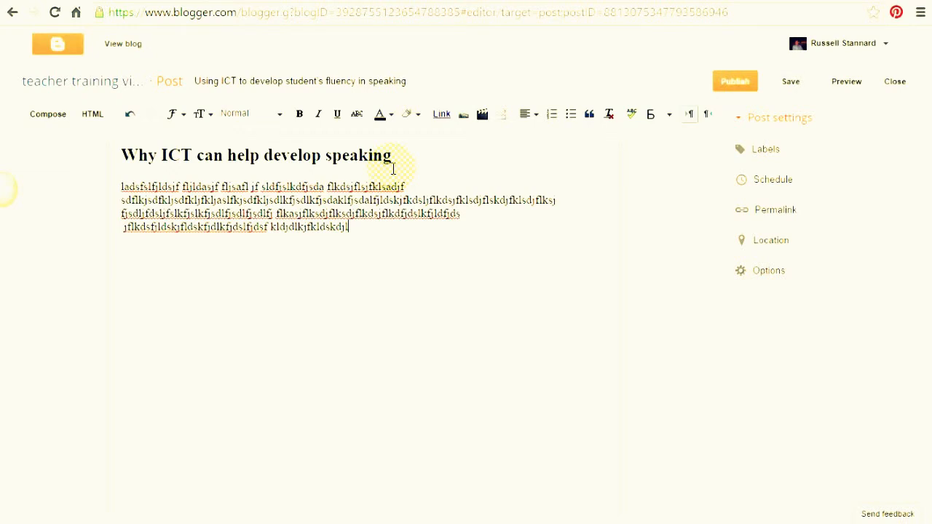
key(Return)
text(This is a sub)
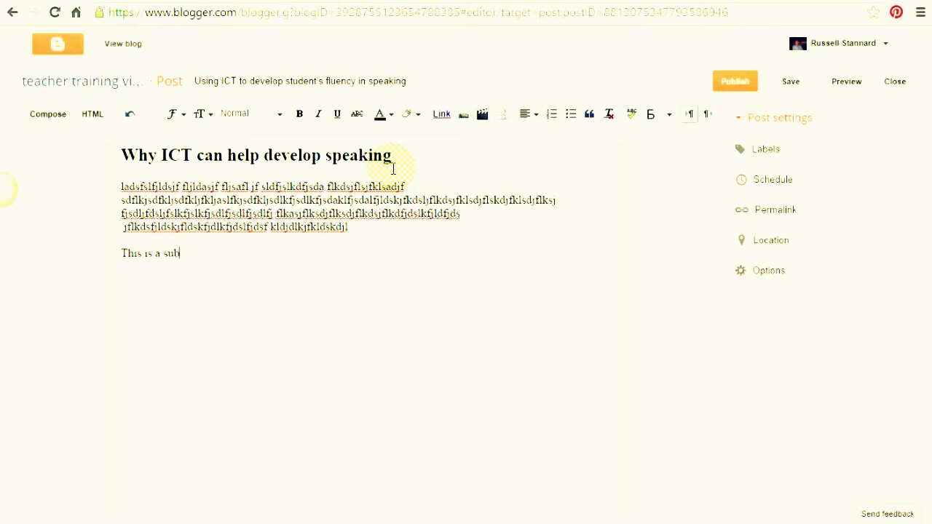
text(jitle)
Format 'This is a subtitle' as a Subheading.
double_click(188, 253)
drag(143, 256, 118, 253)
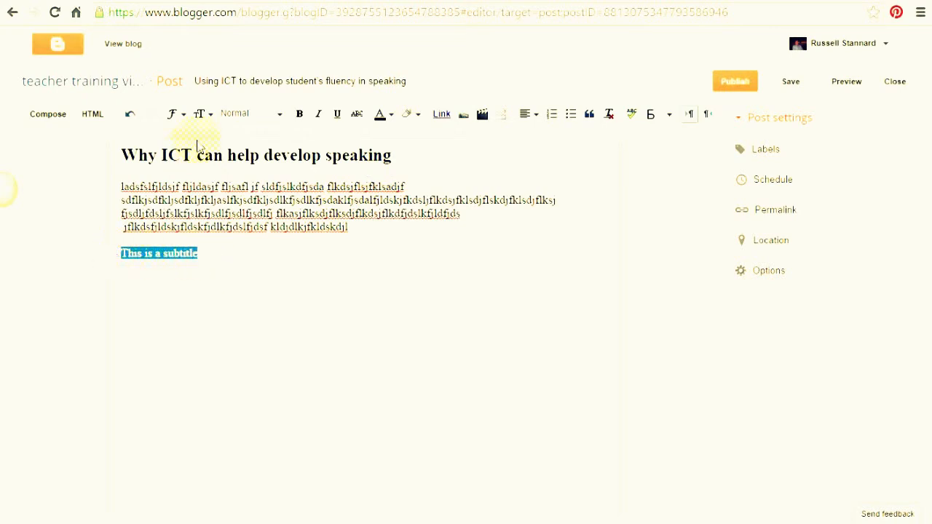
click(280, 116)
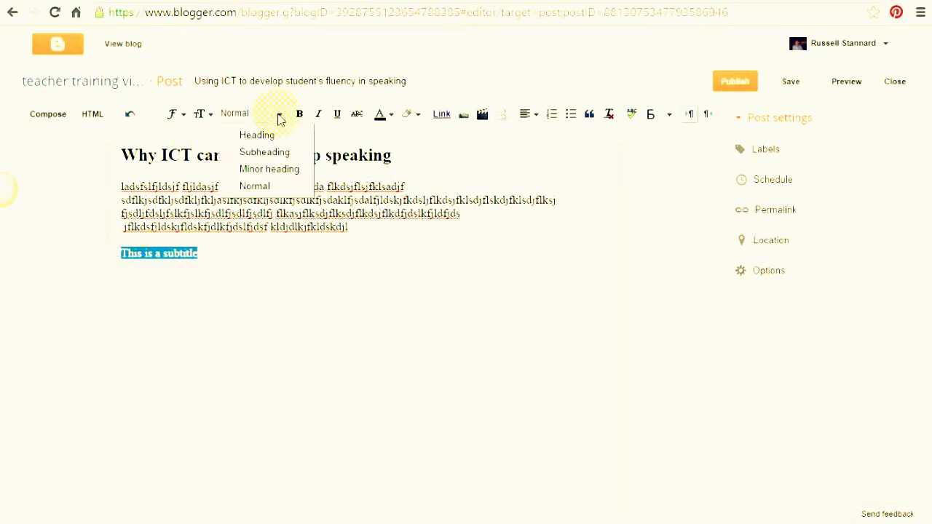
click(262, 152)
click(174, 294)
Add a placeholder paragraph below it and begin a 'This is a second subtitle' line.
click(237, 270)
key(Return)
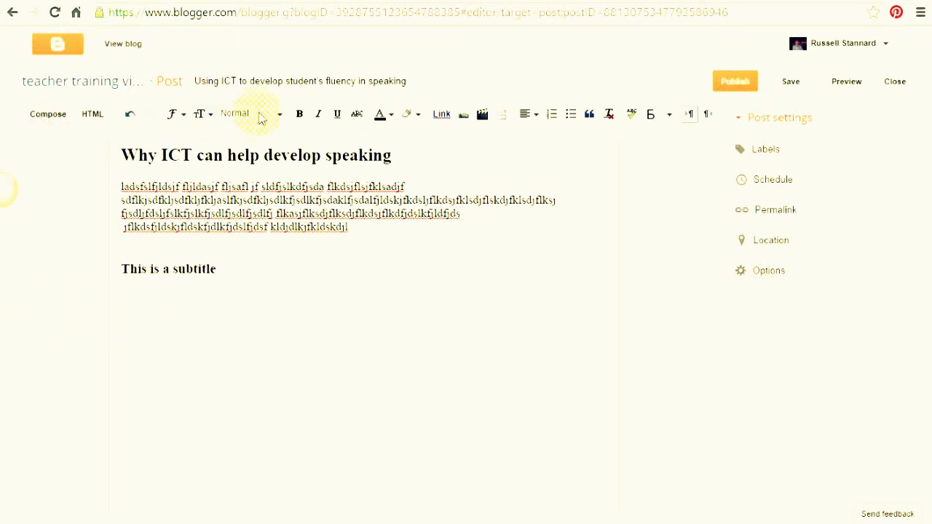
text(jfdsljadslfjslfjsldfjls)
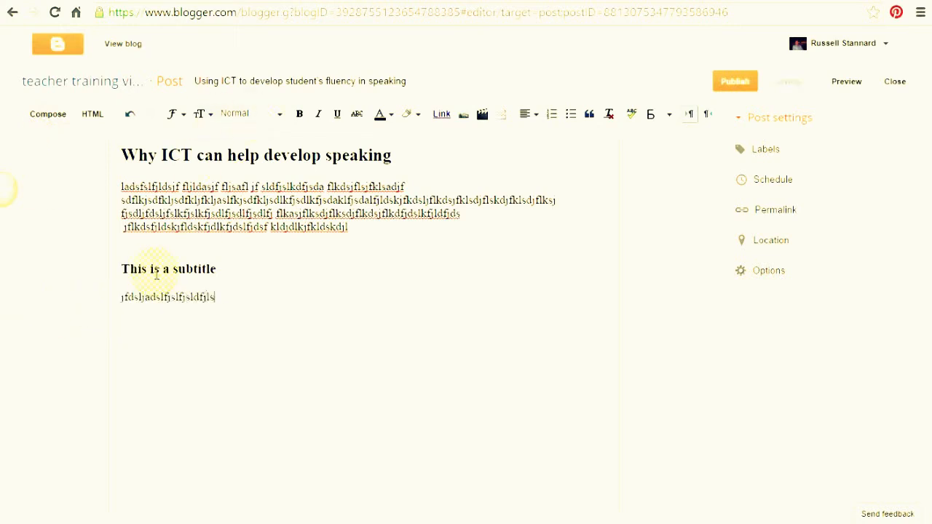
text(jflsdjflsdjflkdsjfklsdjf flkjadsflkjsdalfkjsdlfkj)
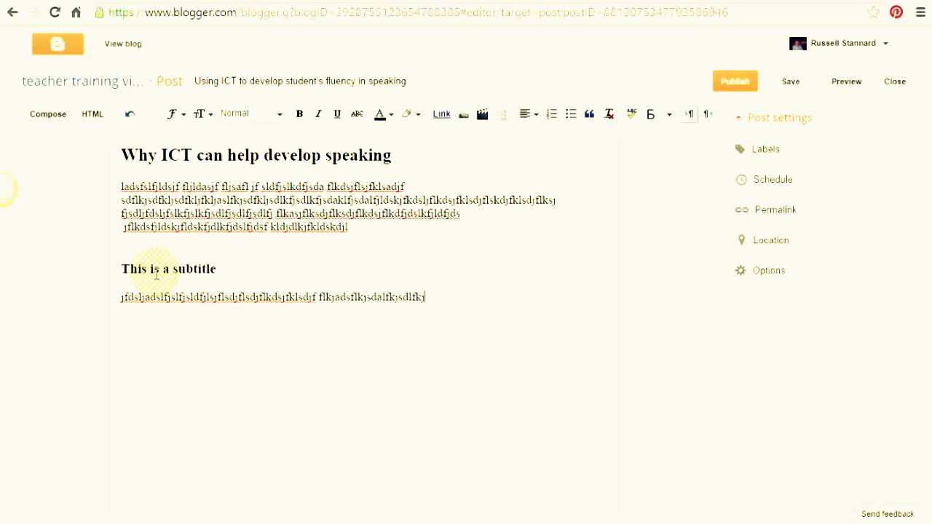
text(dsflkjsdflkkdsjfljdsfkljsdflkdflksadjfkldsajflkdjfl)
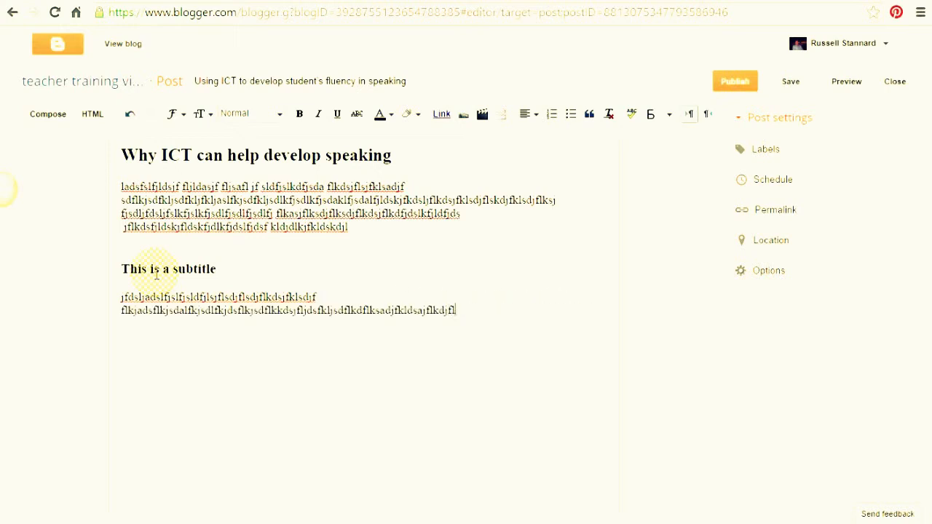
text(kdsjfdklj flksdjflkdsjfldskfjdskljfldkfjdlk)
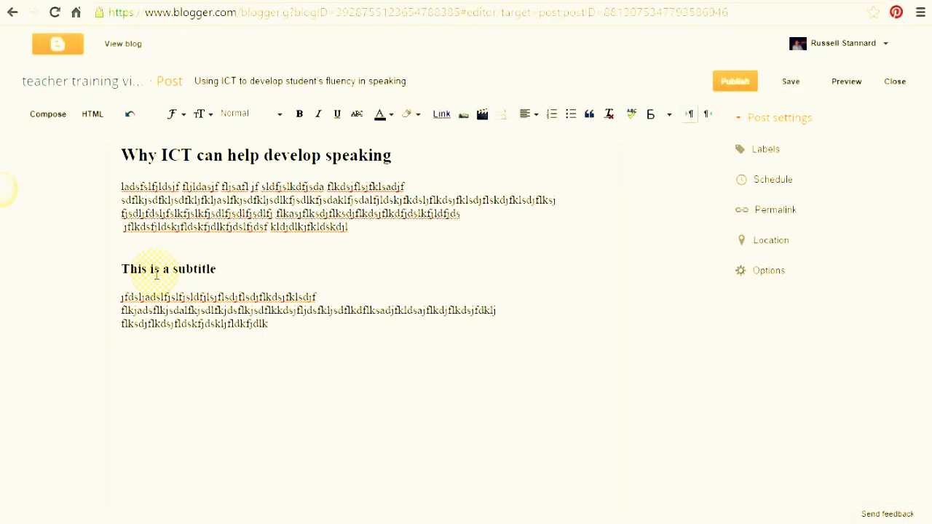
key(Return)
key(Return)
text(This is a second )
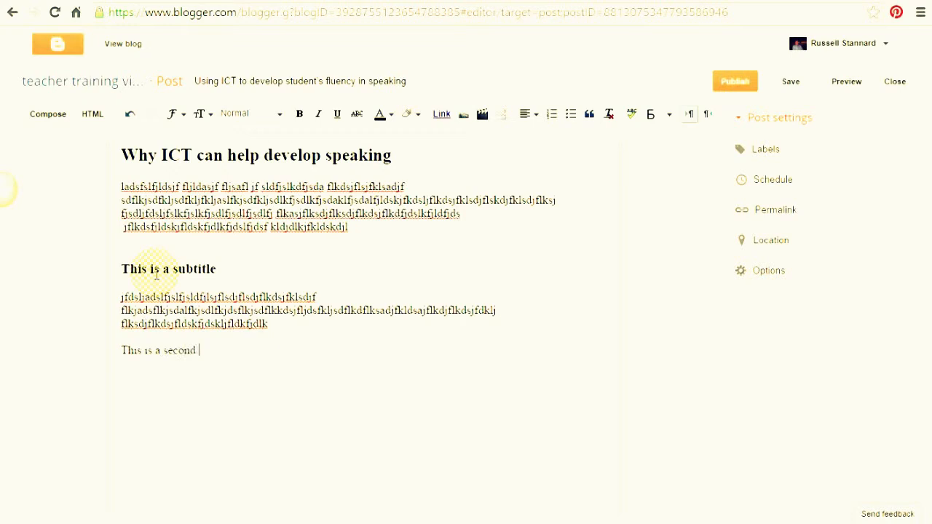
text(subtitle)
Complete 'This is a second subtitle', make it a Subheading, and add a filler line beneath.
drag(243, 350, 121, 350)
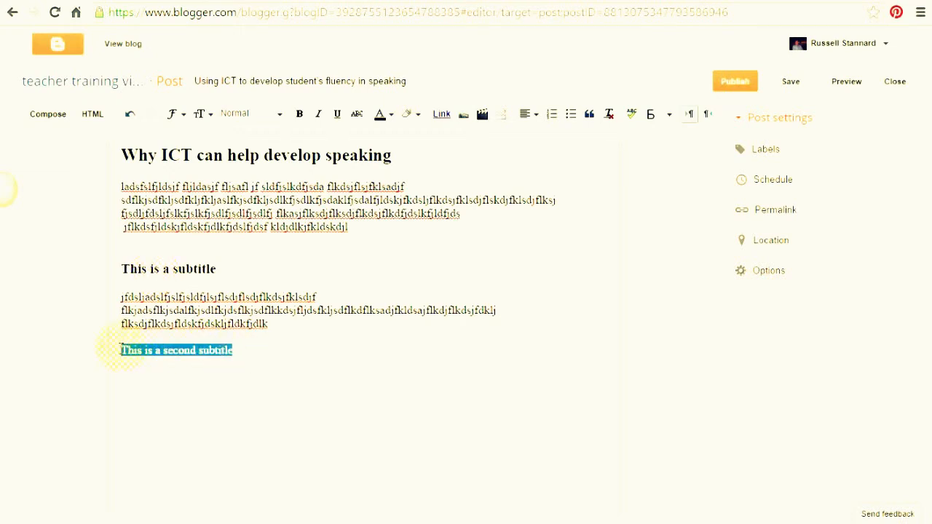
click(280, 116)
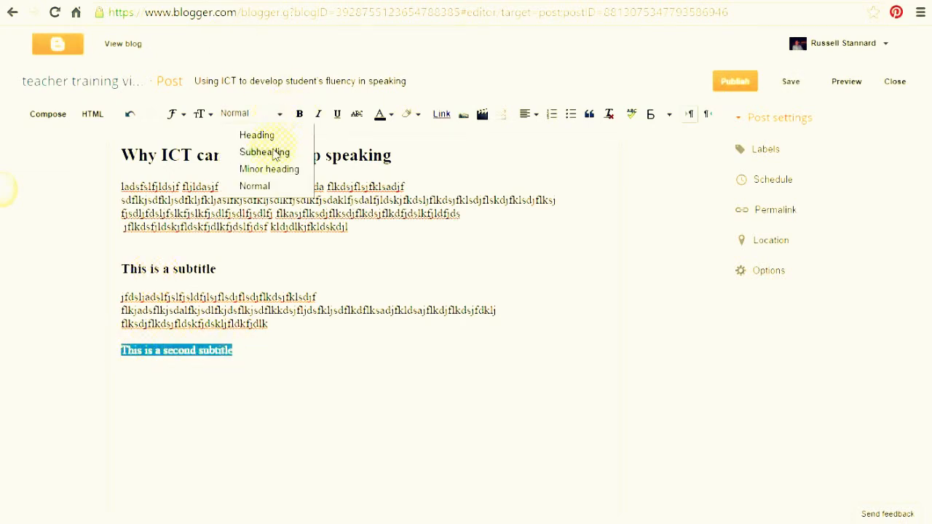
click(273, 150)
click(280, 371)
key(Return)
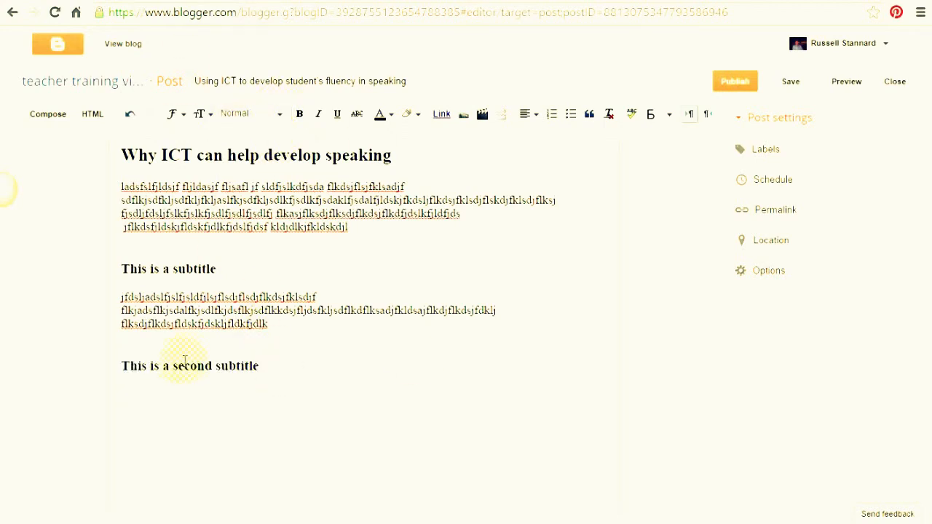
text(flljsad fjsd fjds lfjds lfjsd jfsd lljf sdj)
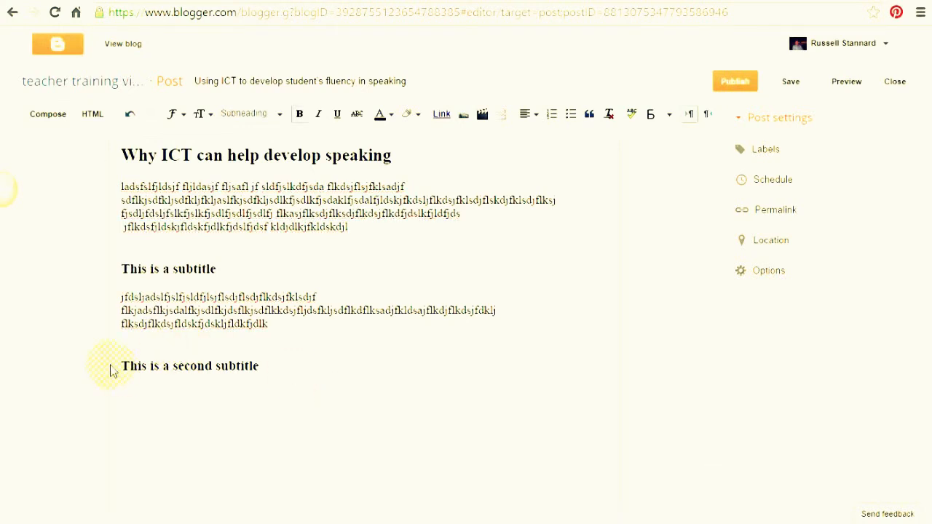
Delete the 'This is a second subtitle' line from the post.
drag(123, 366, 326, 370)
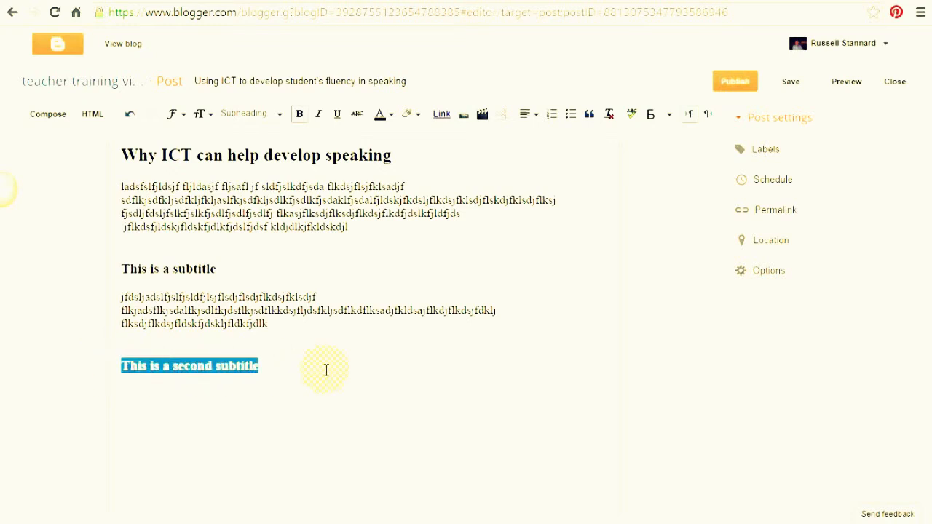
key(BackSpace)
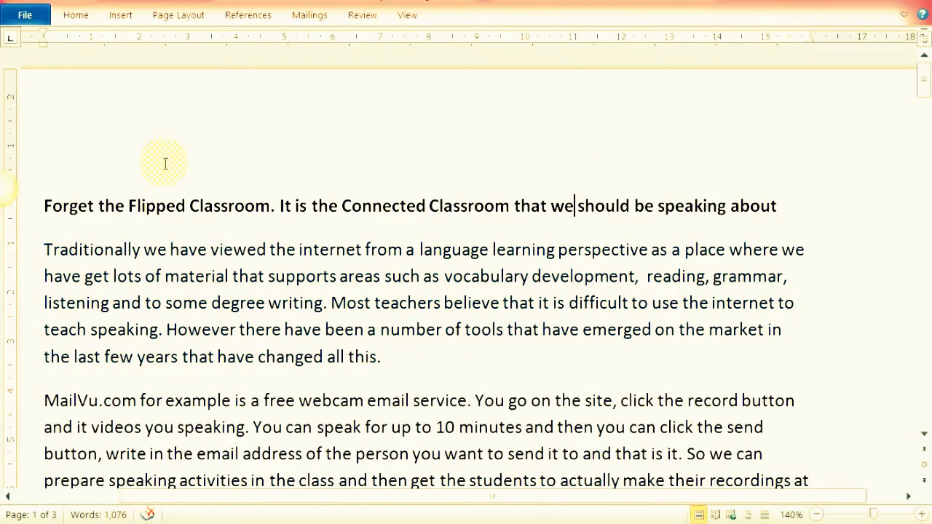
Copy the 'Forget the Flipped Classroom' title and first paragraph from the Word article.
drag(44, 206, 385, 355)
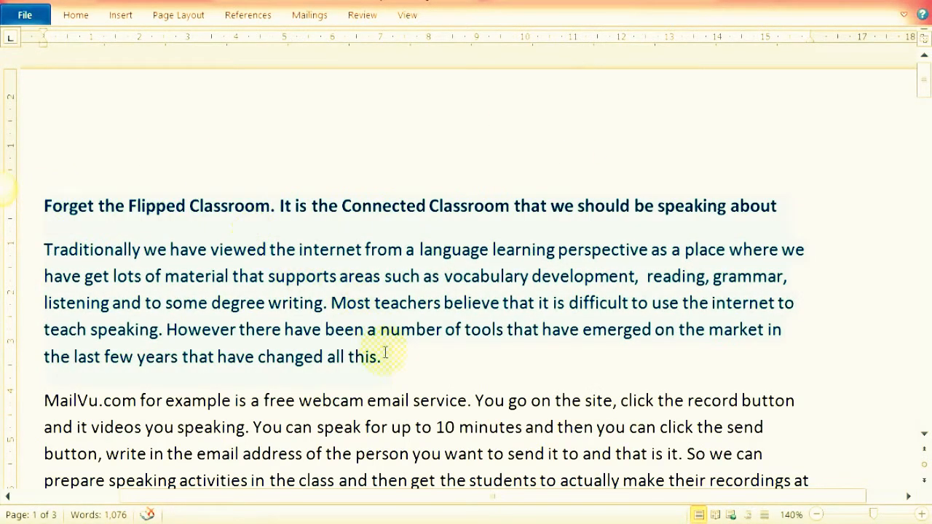
right_click(364, 302)
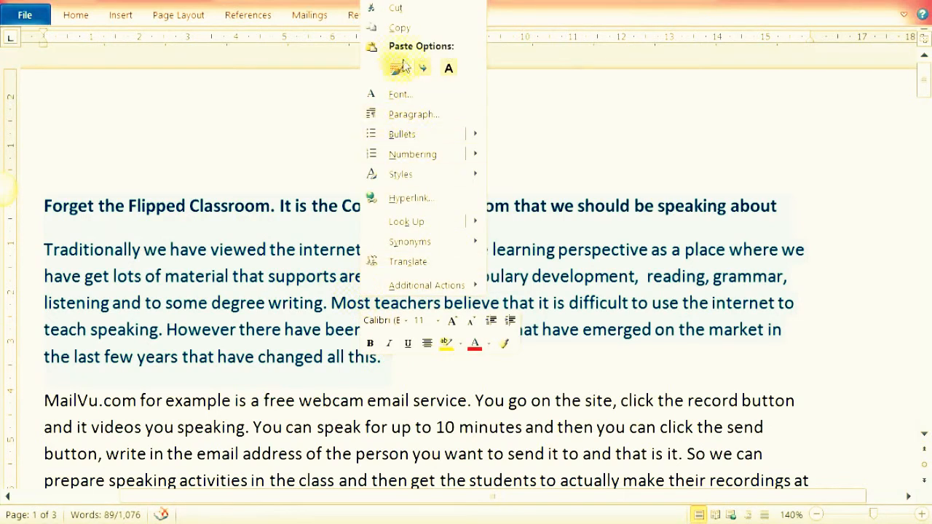
click(399, 27)
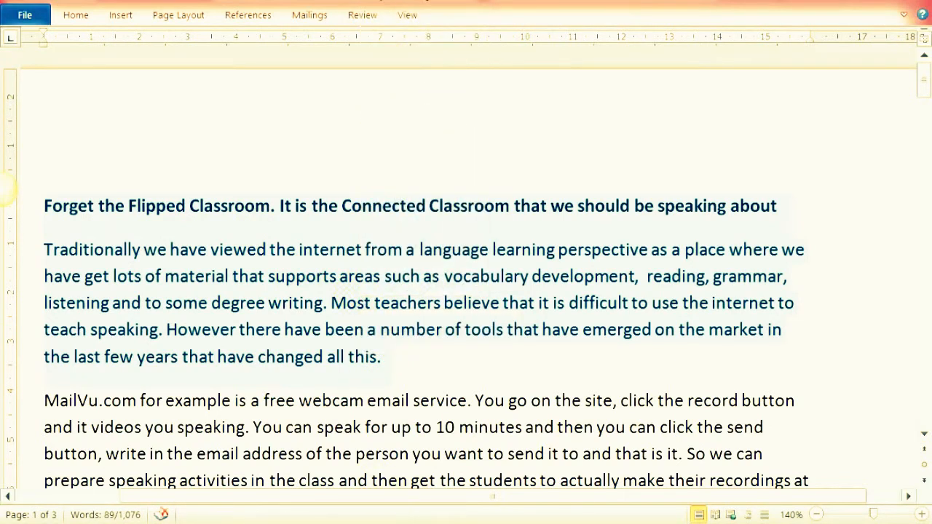
click(2, 189)
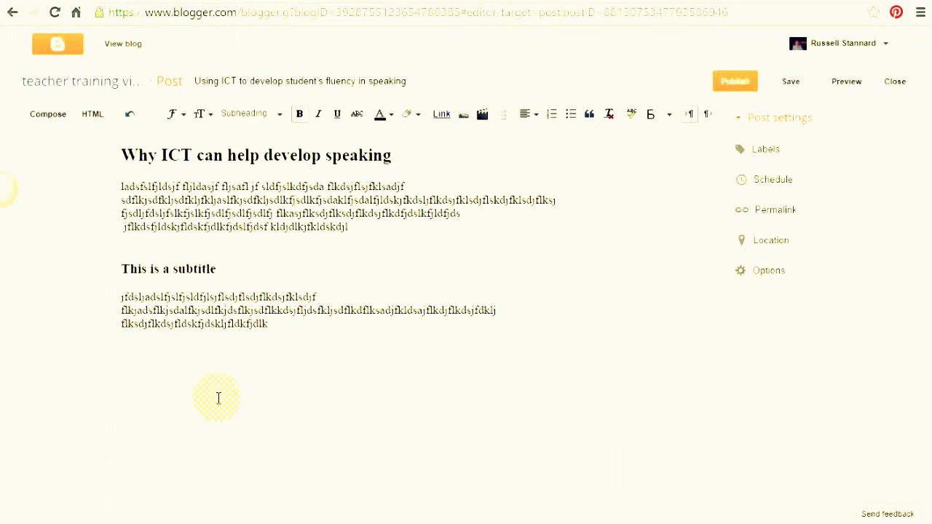
Paste the 'Forget the Flipped Classroom' title and paragraph into the post and strip the Word formatting.
text(Forget the Flipped Classroom. It is the Connected Classroom that we should be speaking about Traditionally we have viewed the internet from a language learning perspective as a place where we have get lots of material that supports areas such as vocabulary development,  reading, grammar, listening and to some degree writing. Most teachers believe that it is difficult to use the internet to teach speaking. However there have been a number of tools that have emerged on the market in the last few years that have changed all this.)
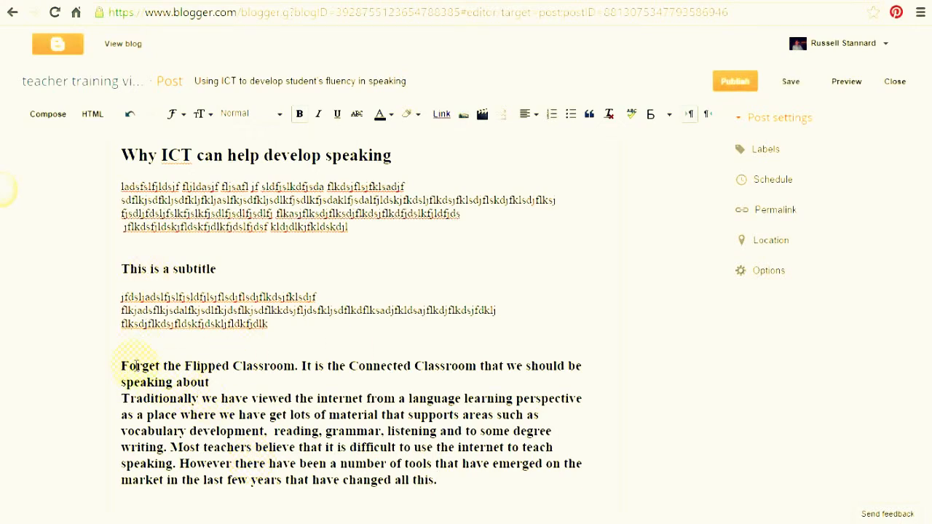
drag(123, 366, 481, 484)
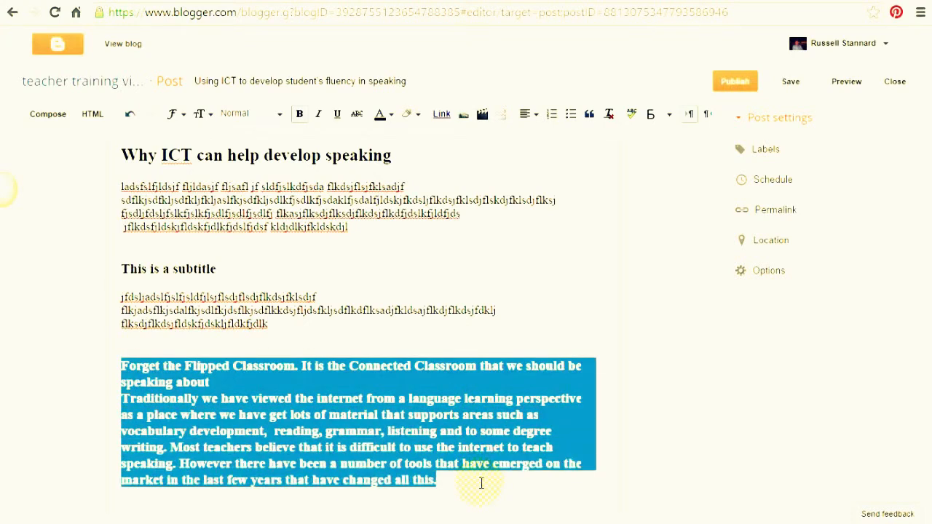
click(610, 118)
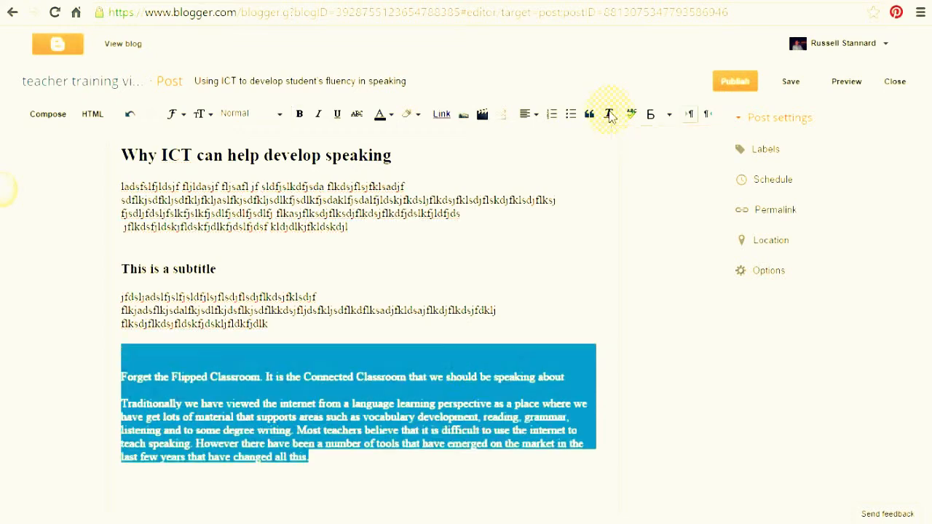
click(456, 377)
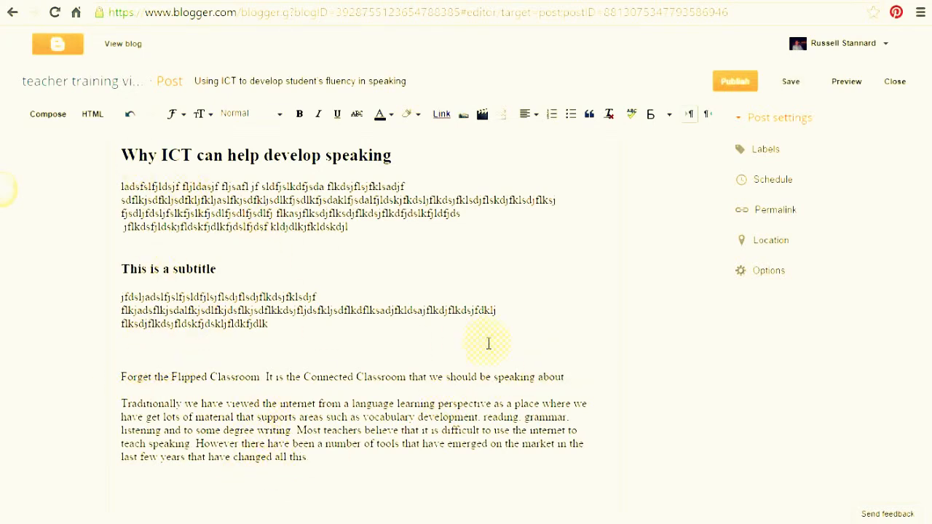
Turn the 'Forget the Flipped Classroom…' title line into a Subheading and dismiss the Google Drive popup.
drag(564, 372, 98, 381)
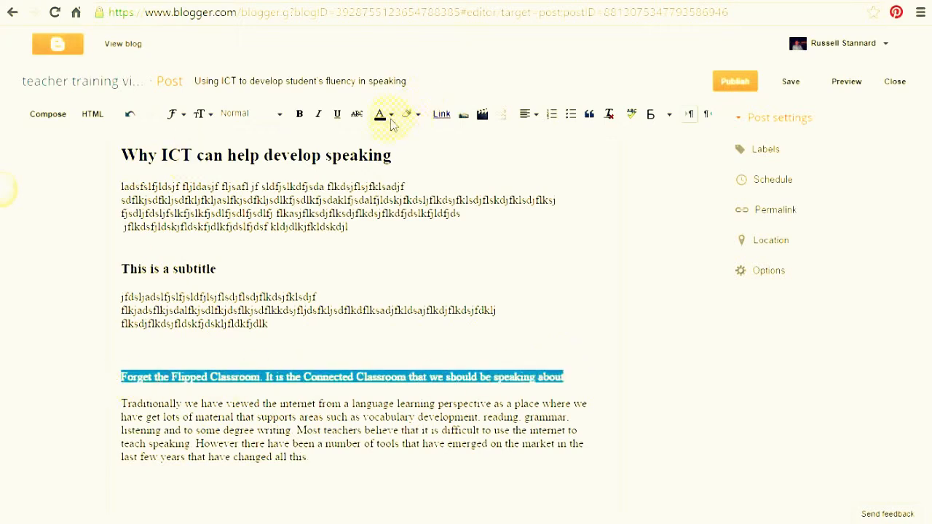
click(281, 115)
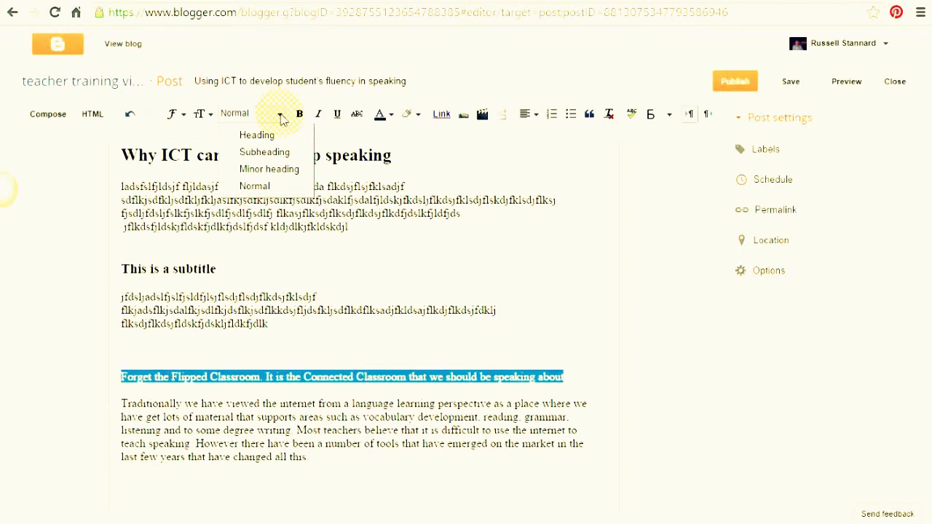
click(265, 151)
click(237, 369)
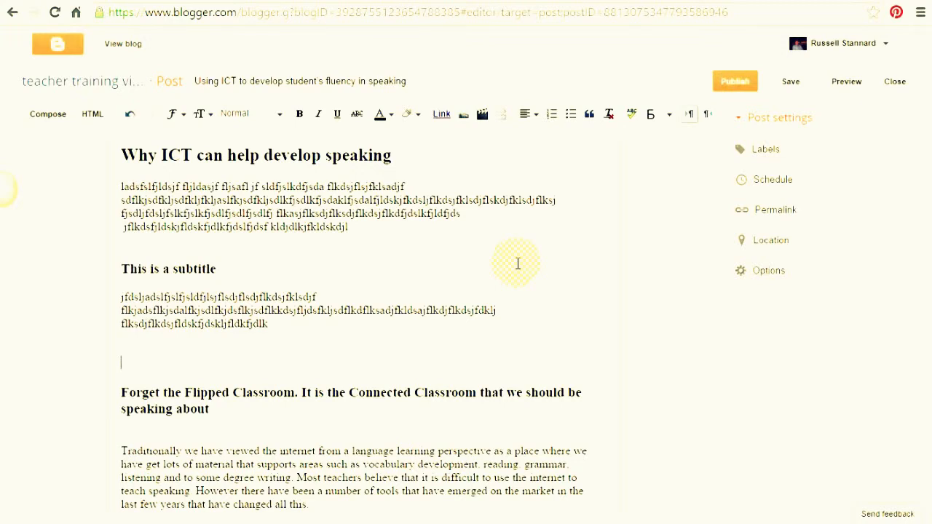
click(772, 484)
Add the labels Speaking, Fluency and Communication to the post.
click(765, 149)
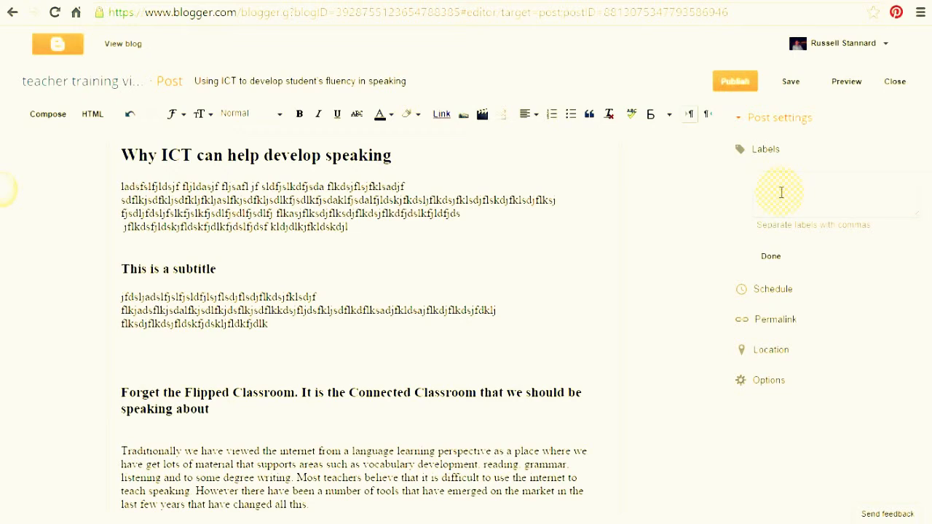
text(Speaking Fluency Communica)
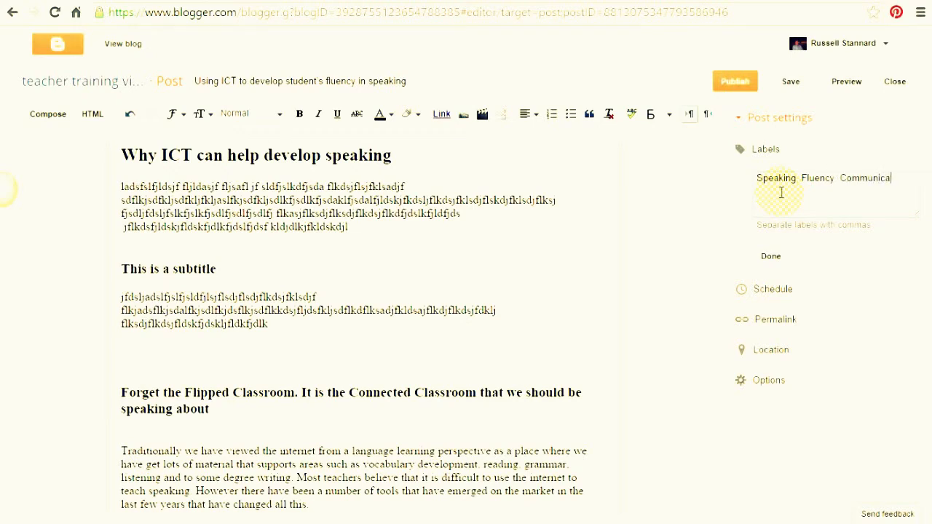
text(tion)
click(771, 256)
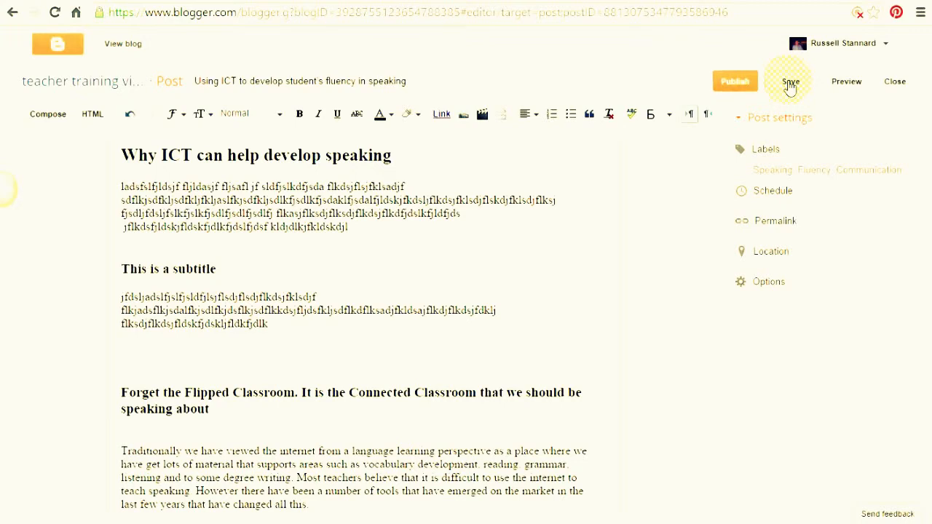
click(846, 82)
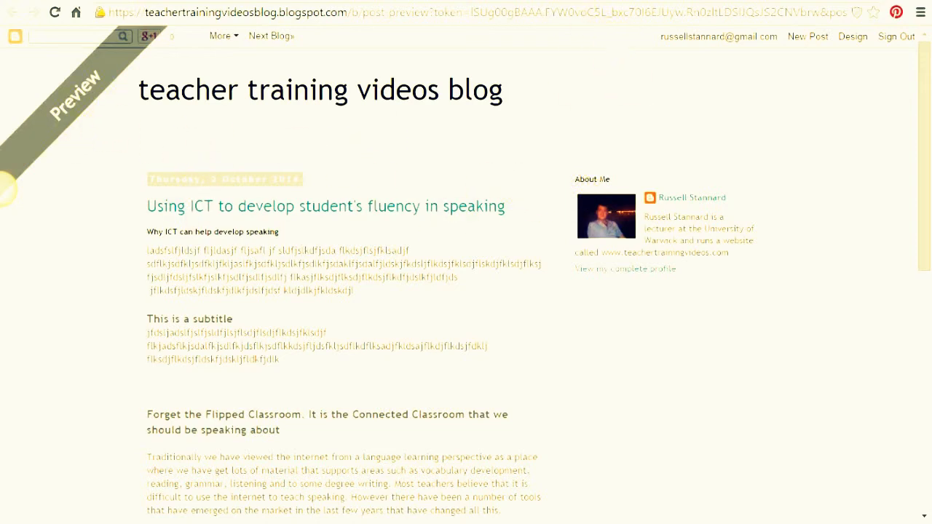
key(ctrl+w)
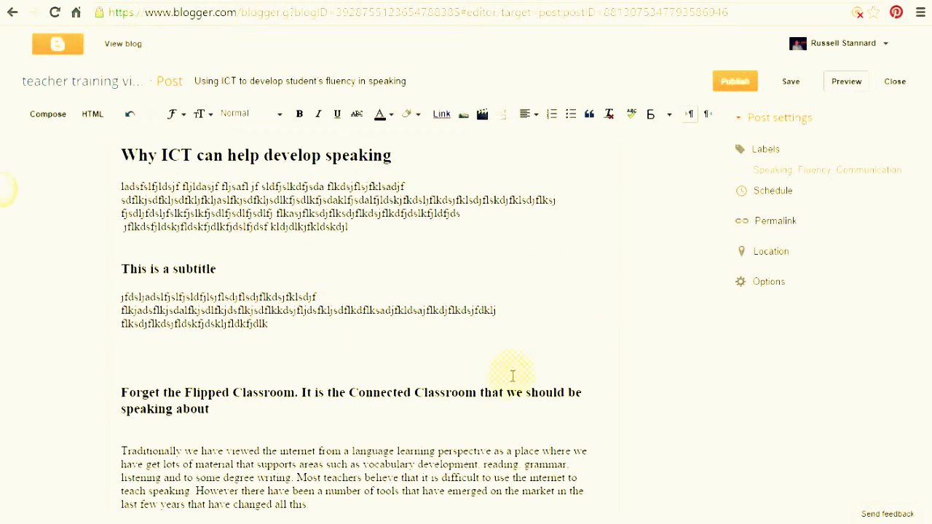
Publish the post 'Using ICT to develop student's fluency in speaking'.
click(737, 84)
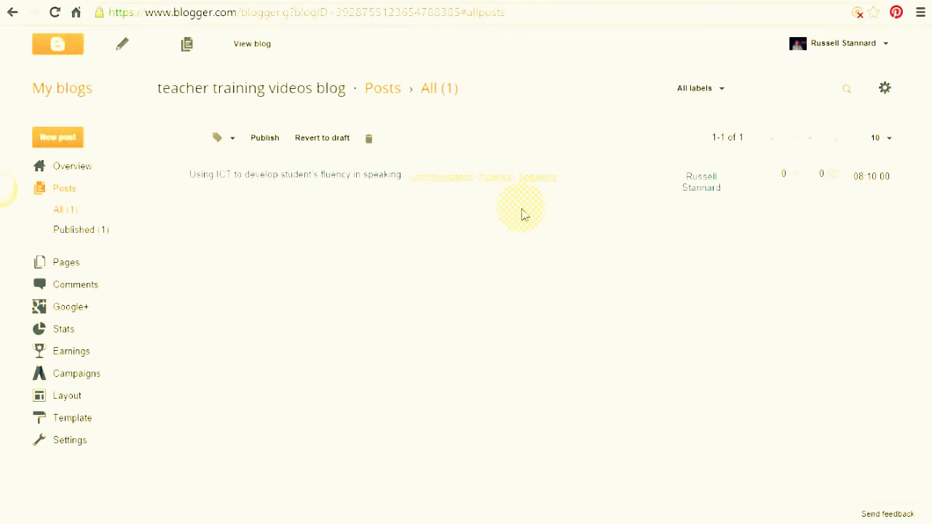
Exit full-screen view and go back to the My blogs dashboard.
key(F11)
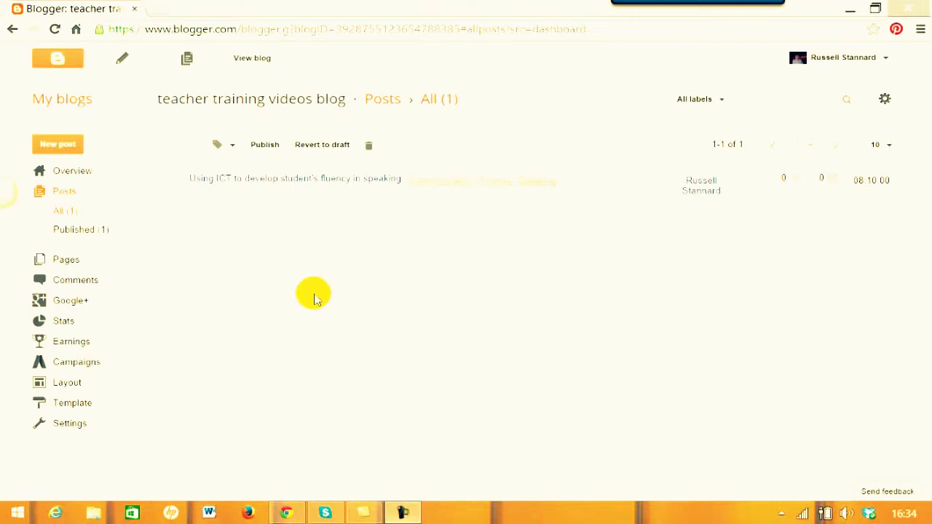
click(57, 101)
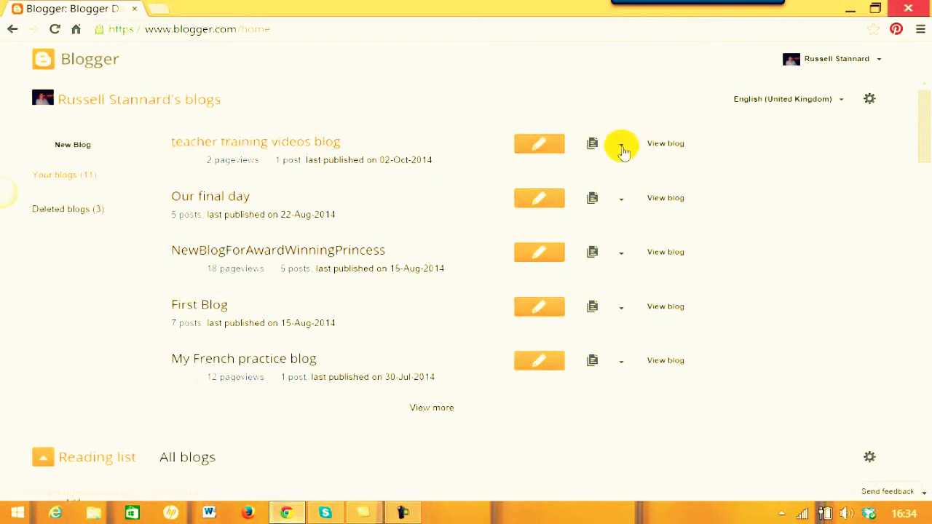
Look at the teacher training videos blog's Posts, then return and open its Overview page.
click(622, 148)
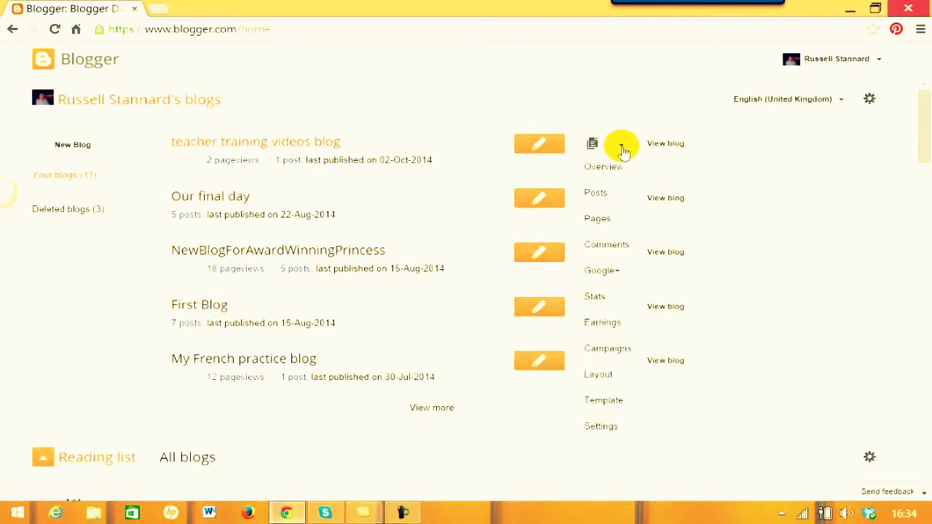
click(594, 192)
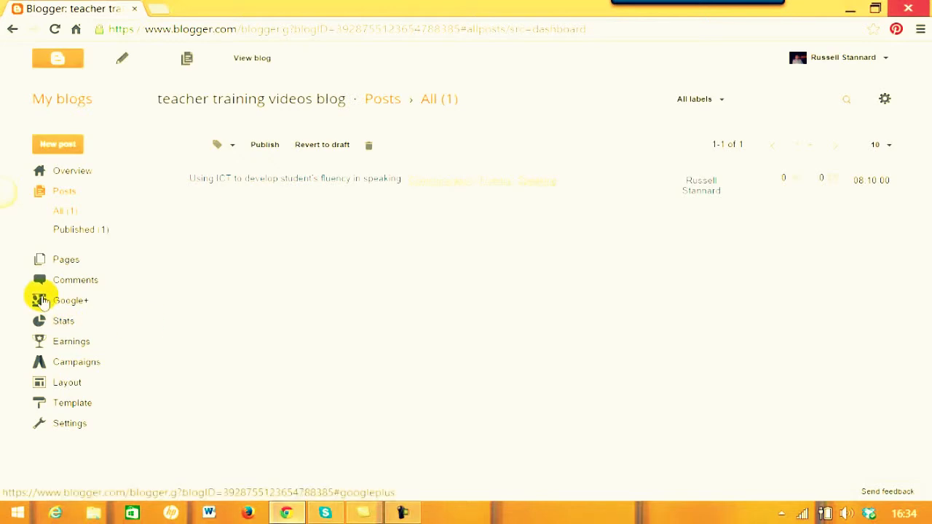
click(69, 106)
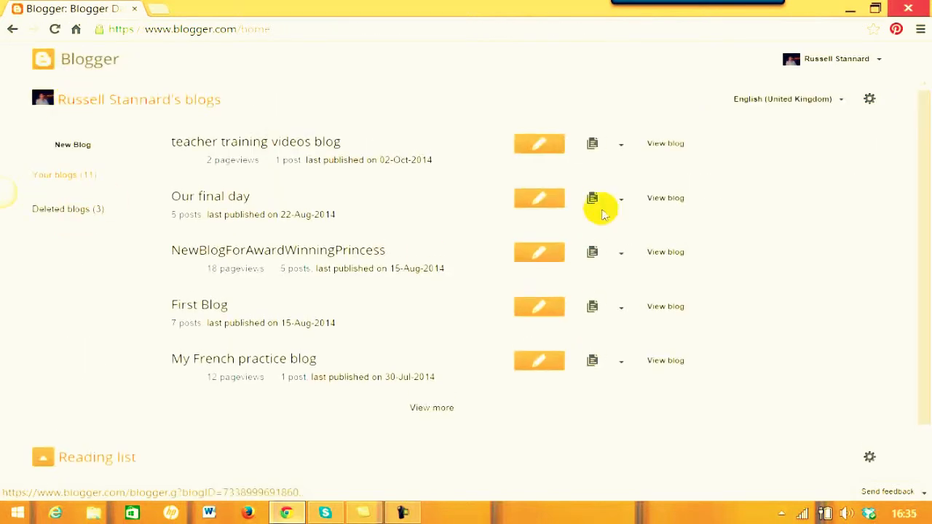
click(622, 148)
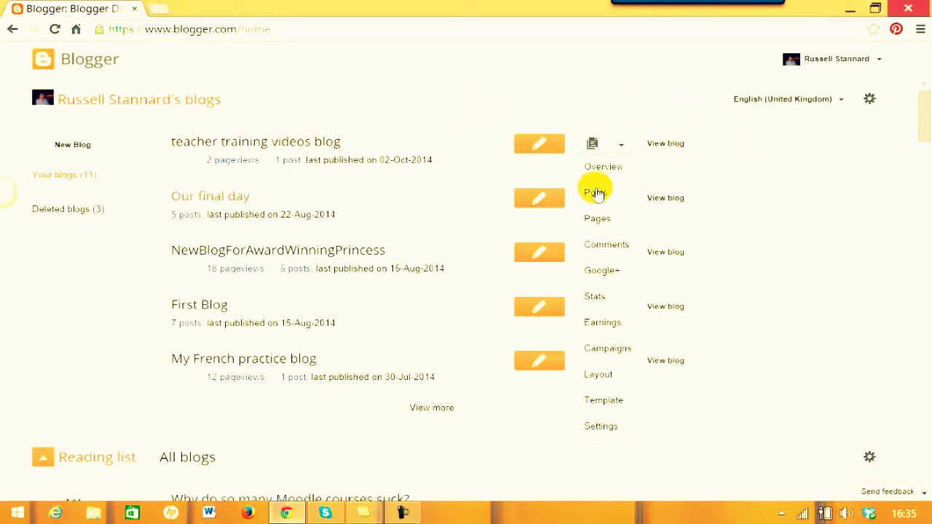
click(235, 144)
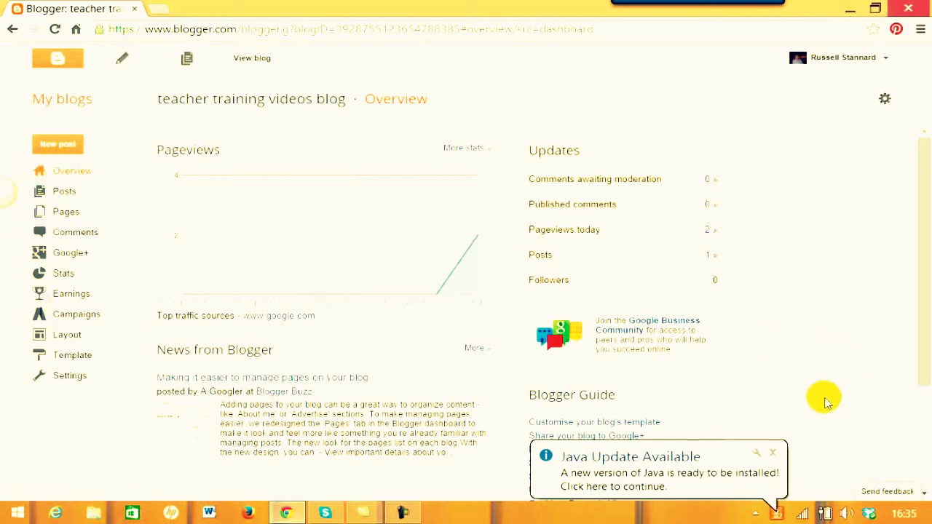
Dismiss the Java update notice and open the teacher training blog's posts from My blogs.
click(773, 456)
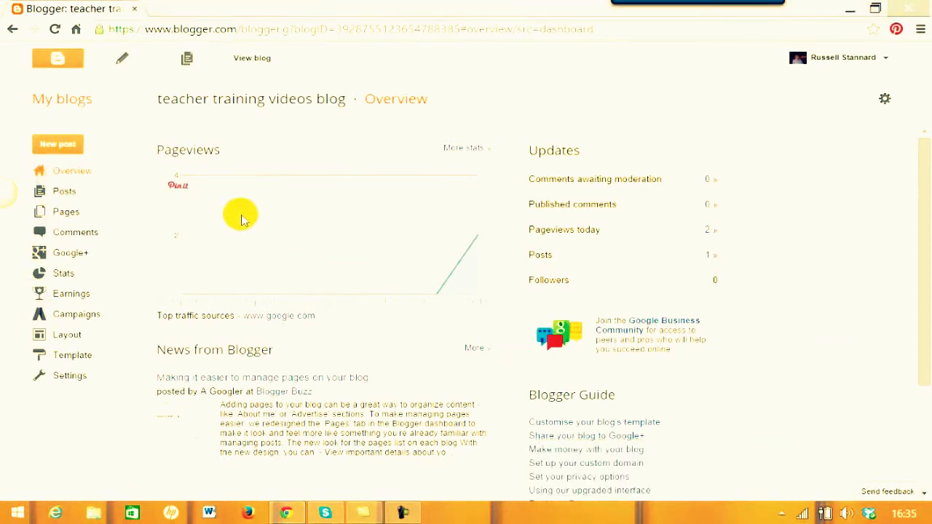
click(71, 102)
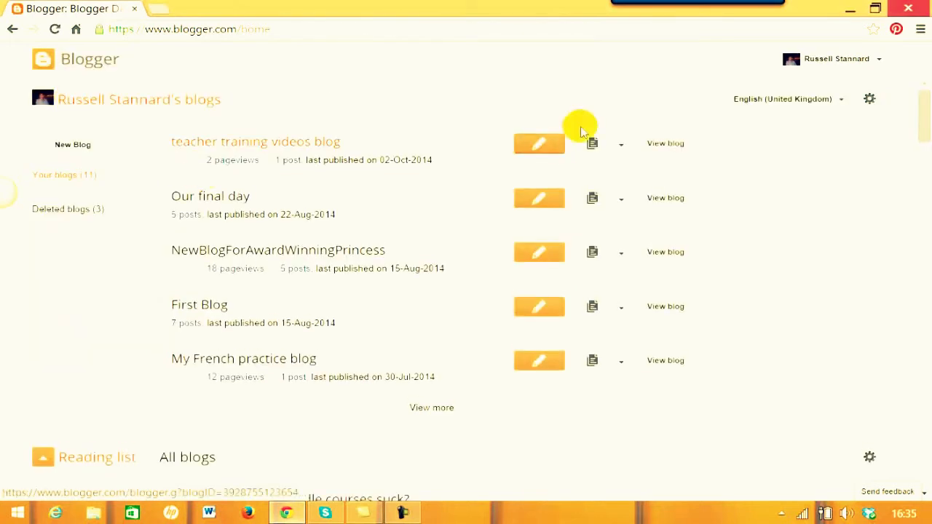
click(623, 148)
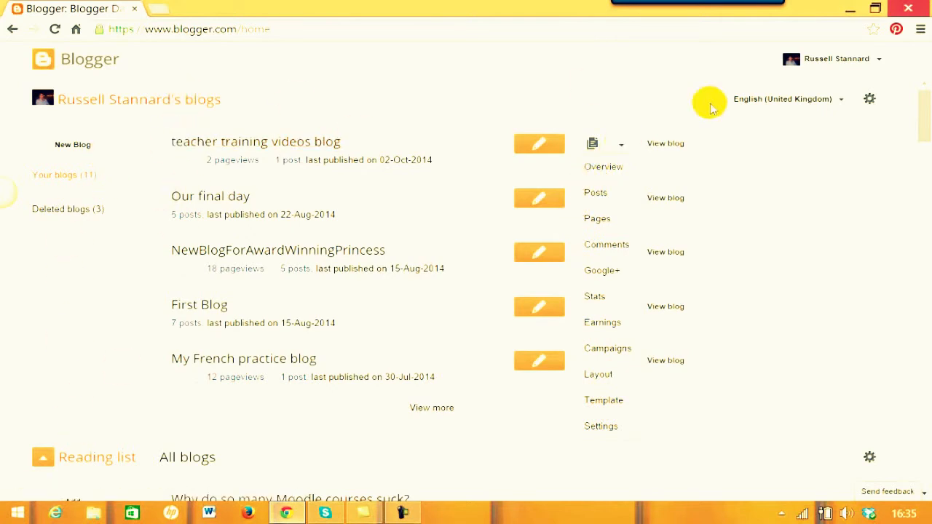
click(796, 184)
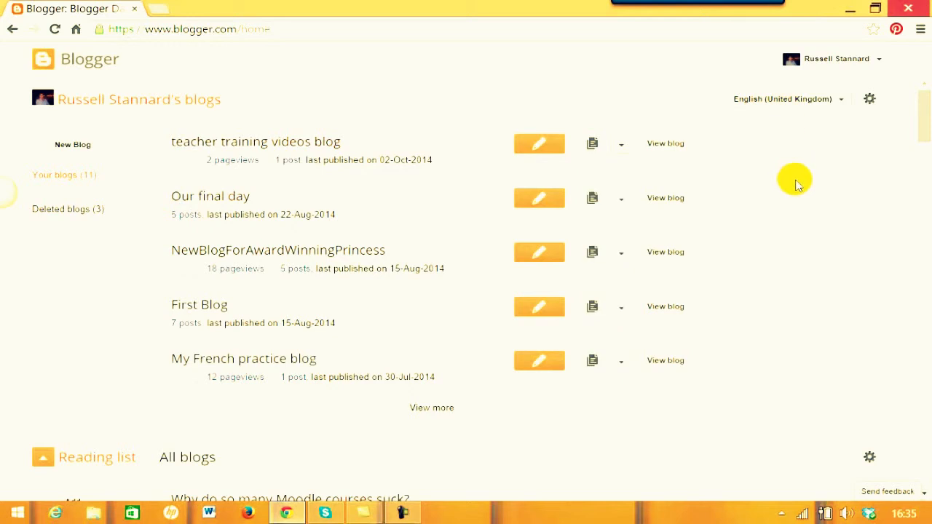
click(621, 148)
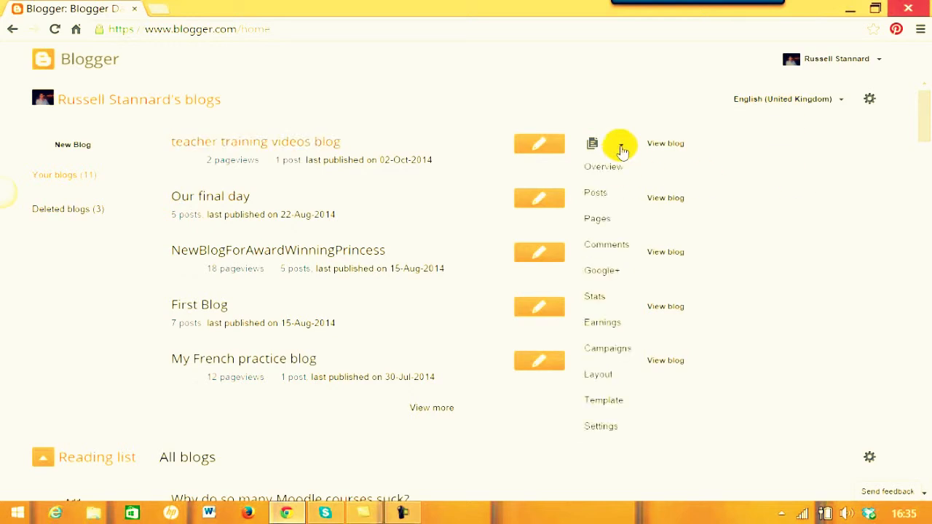
click(597, 195)
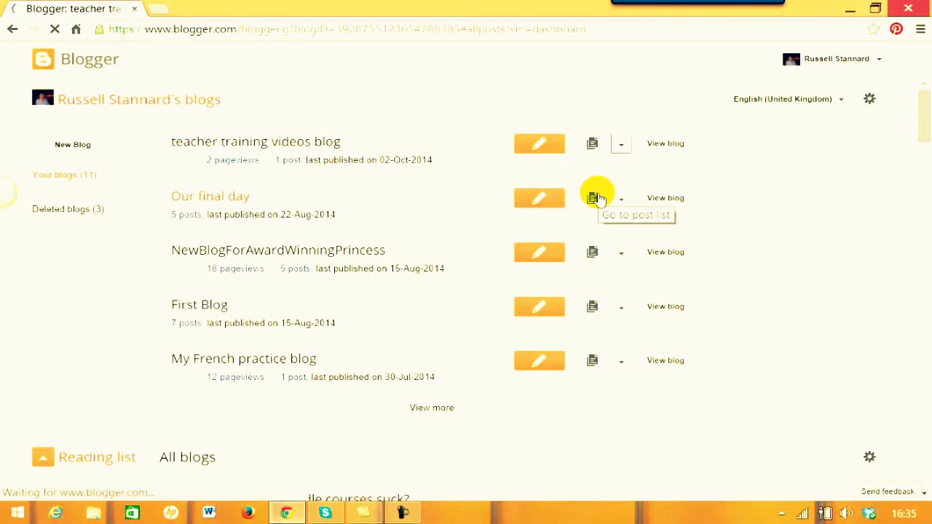
Back on My blogs, browse the other blogs' menus, then open the teacher training blog's Posts.
click(68, 100)
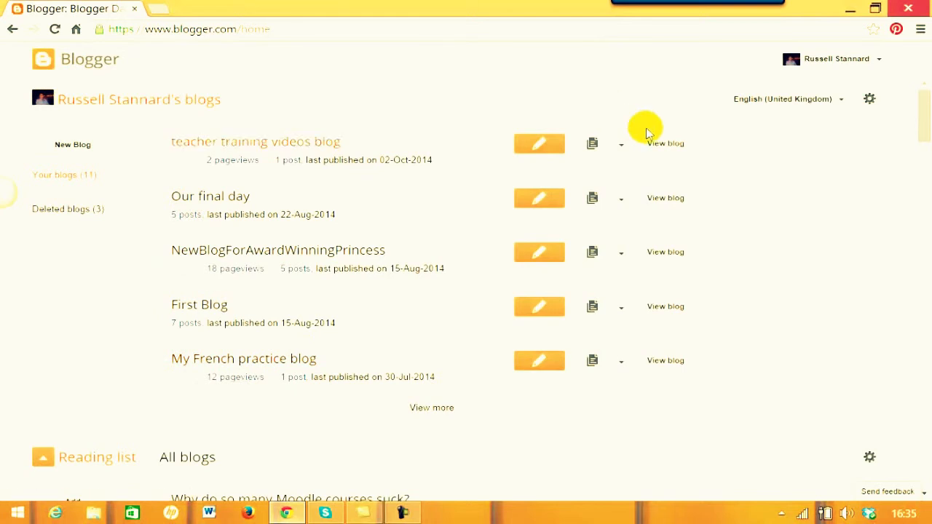
click(621, 147)
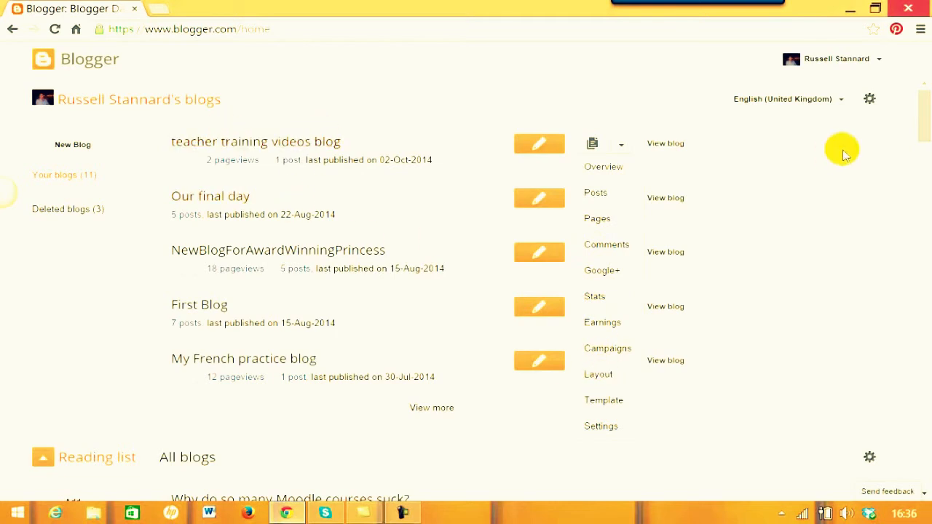
click(812, 175)
click(621, 199)
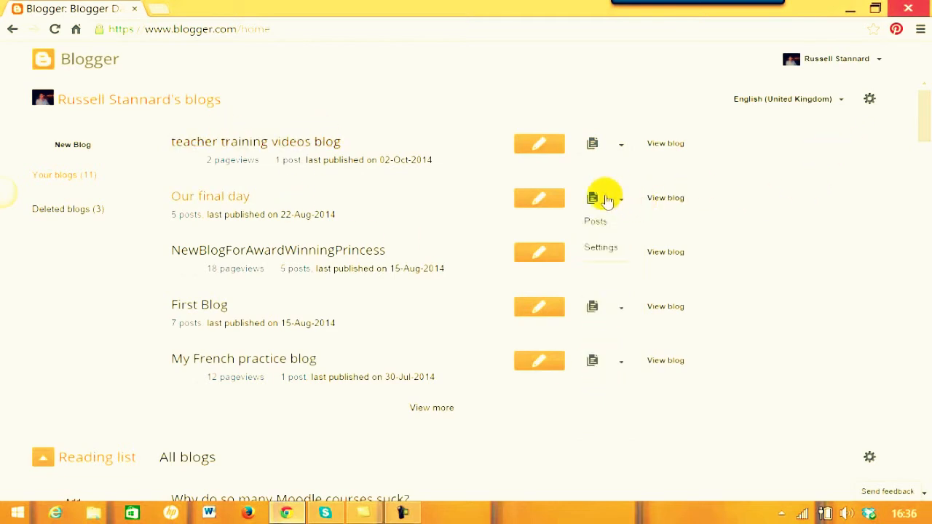
click(757, 181)
click(620, 252)
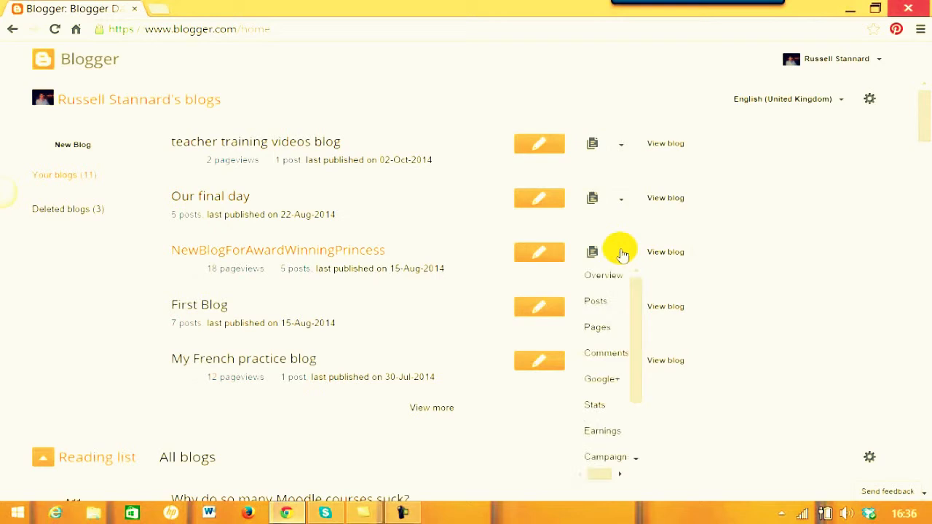
click(748, 282)
click(618, 204)
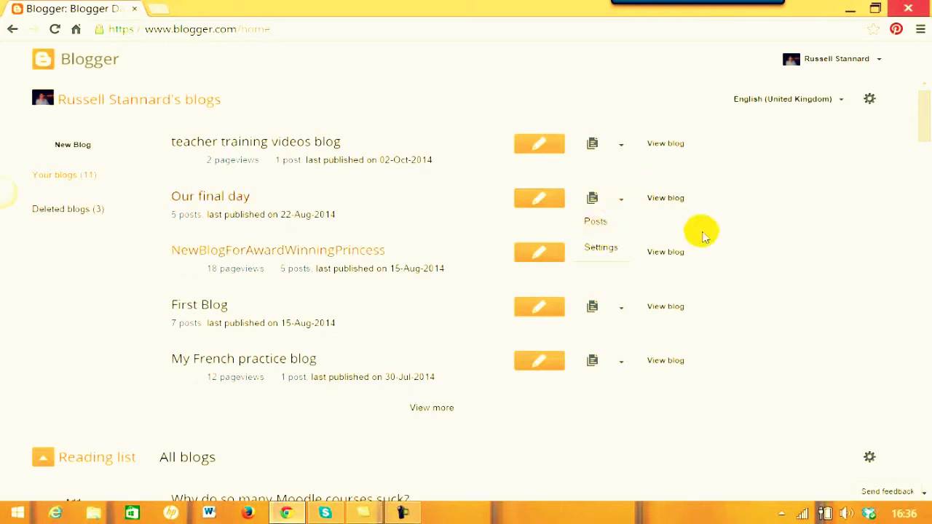
click(772, 201)
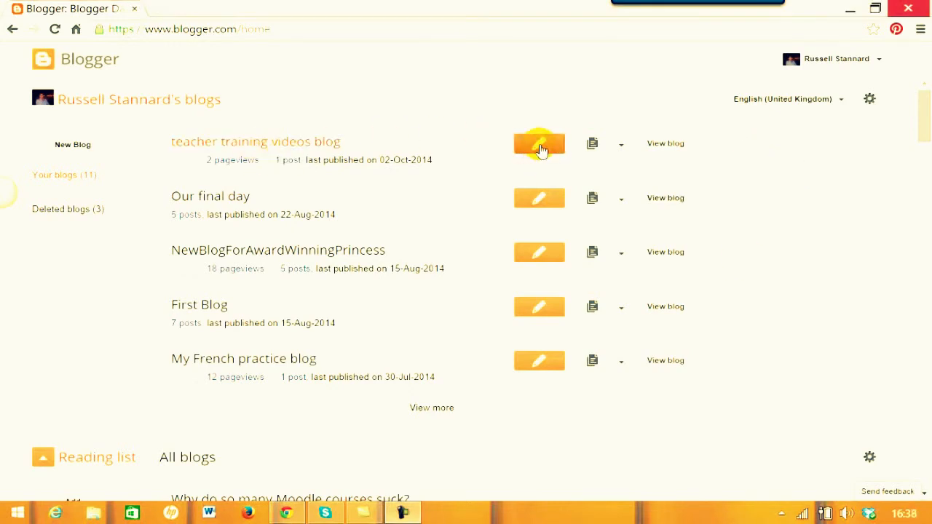
click(620, 145)
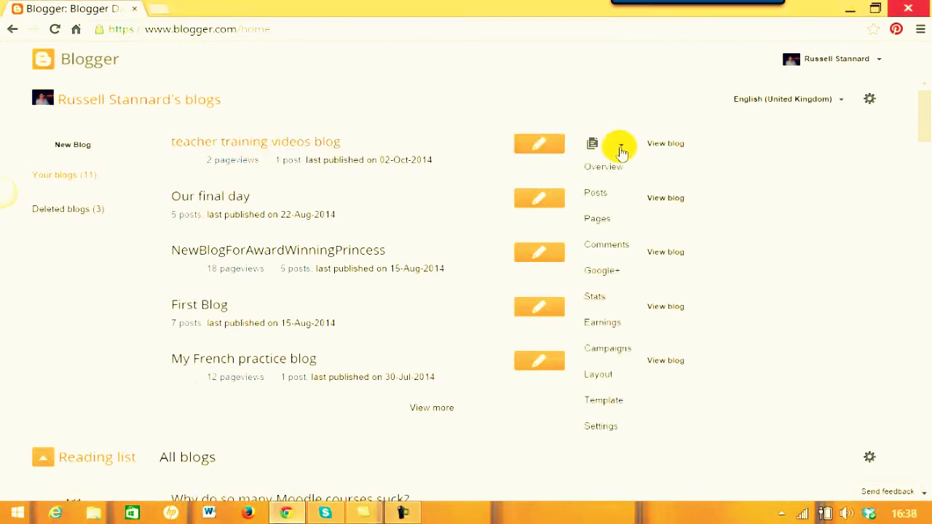
click(594, 193)
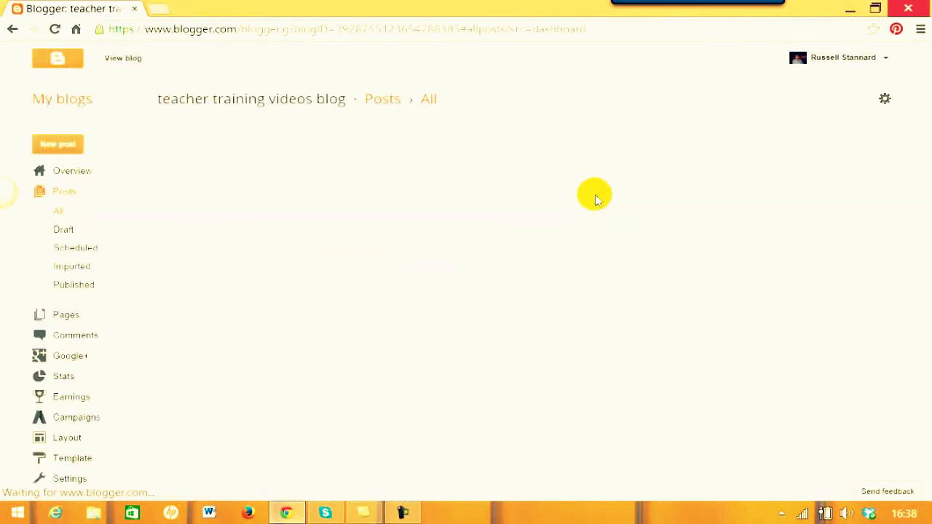
Start a new post and make the line 'Research into taping students' a heading.
click(57, 148)
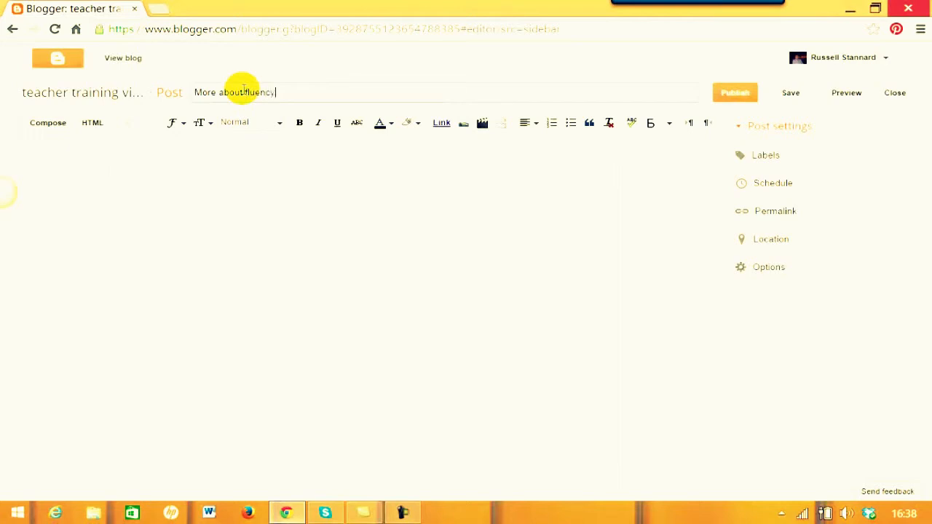
click(232, 171)
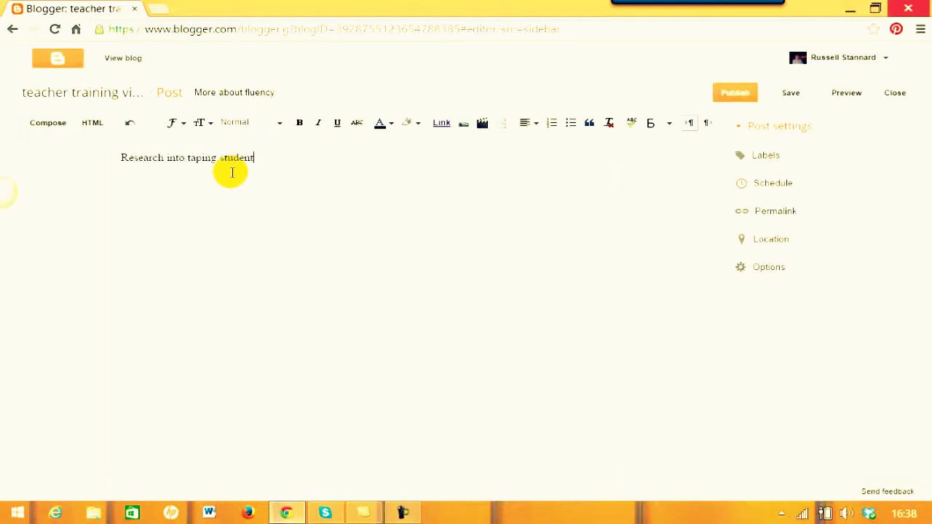
drag(260, 159, 99, 162)
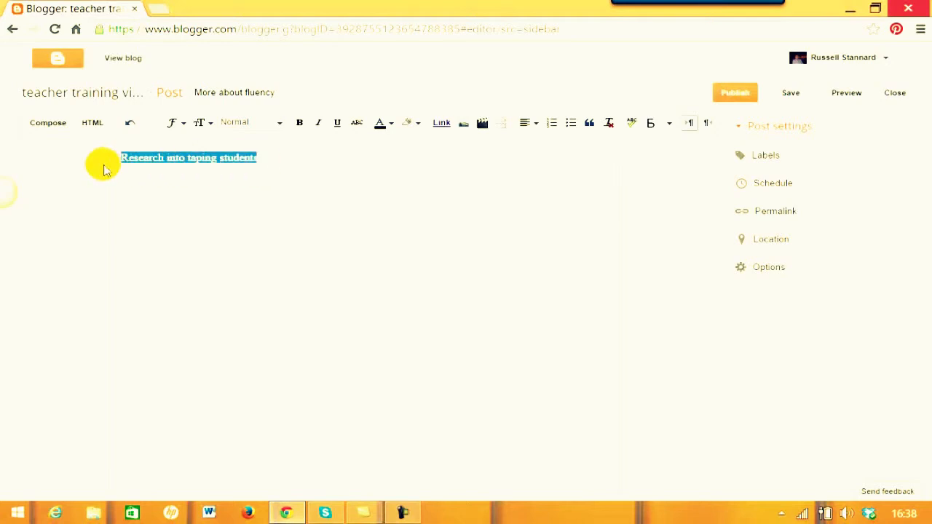
click(275, 124)
click(248, 143)
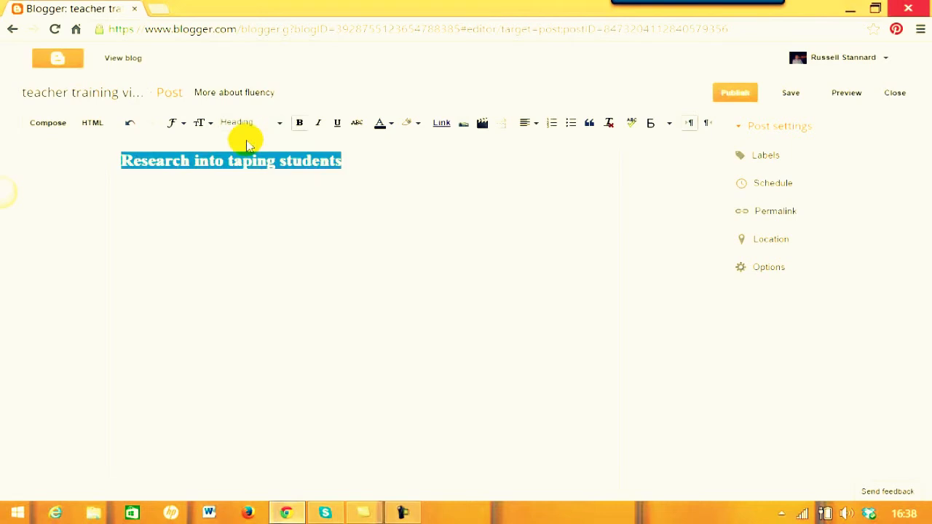
click(195, 190)
click(388, 162)
Add a placeholder paragraph below the heading, followed by an empty line.
key(Return)
text(sdlfhljflsjf)
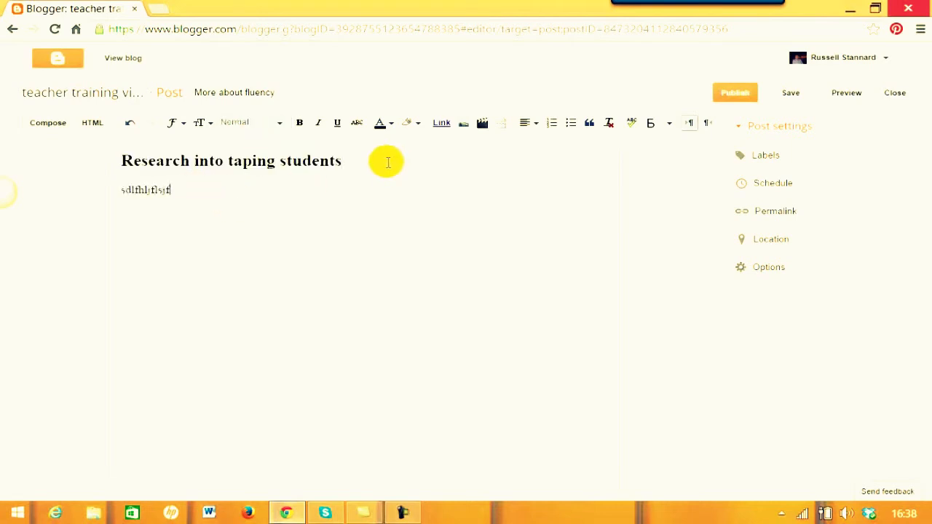
text(lsjfl flsj flsdjfsd jflsdjf lsdkfjsldkfjaslfjsalkdfjsadkjfladsjf)
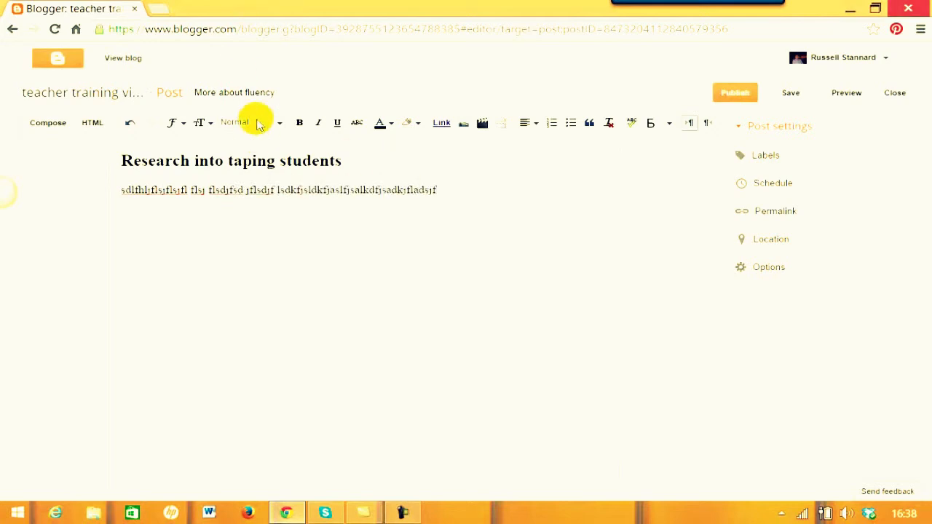
text(fljdslfjsldfjlkdsfjladskjflsaj)
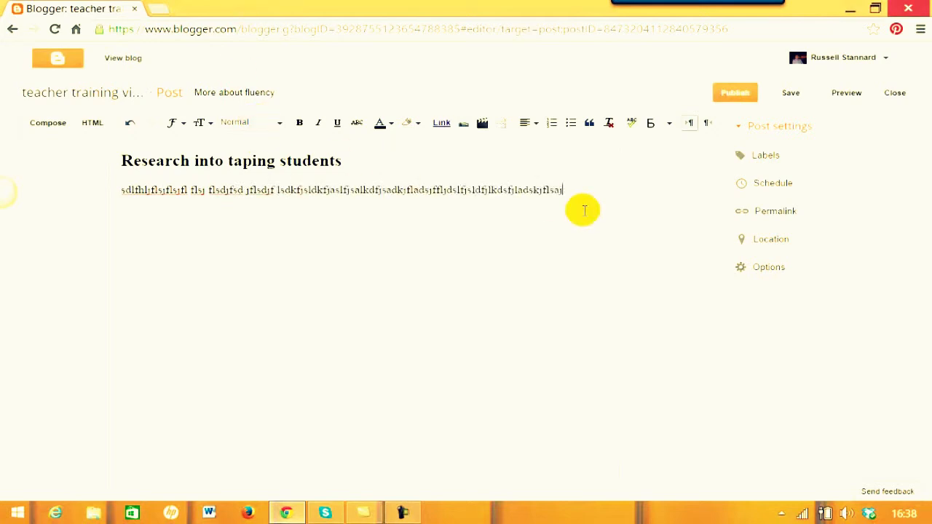
text(fsljflksajflksjflkdsjflkdsjflflkjdslfkjdlkfjdklf)
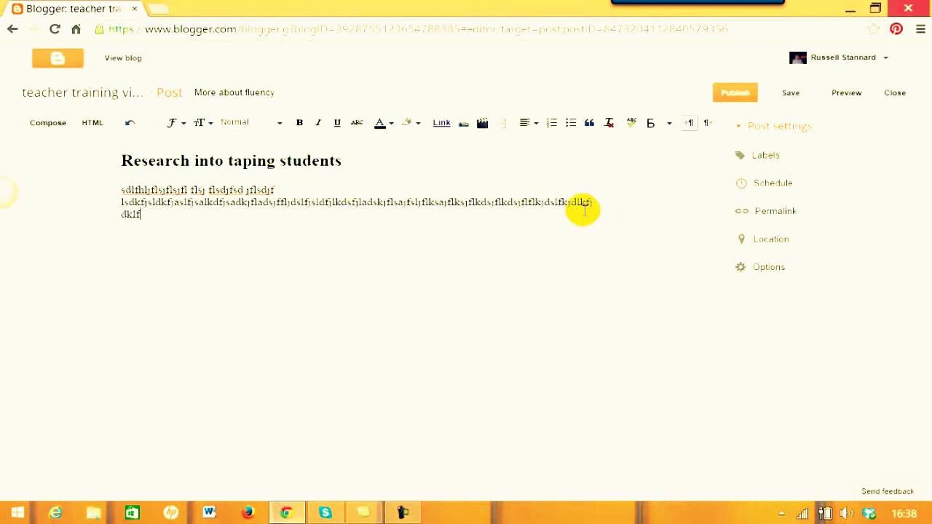
text(jdklfjdkfjkdjdkljfdlkjflkdjfkldjfdkljf)
key(Return)
key(Return)
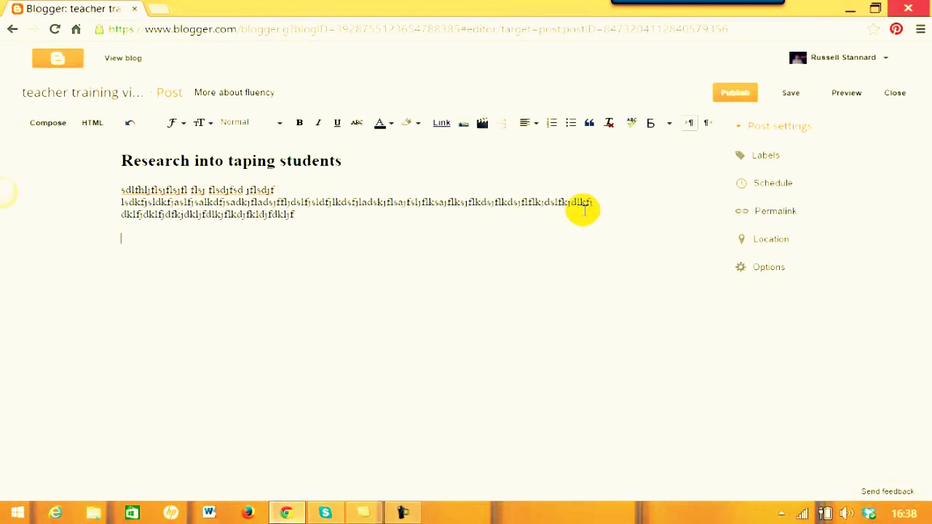
Upload the BC photo from Pictures > ProfilePhotos and insert it into the post.
click(466, 125)
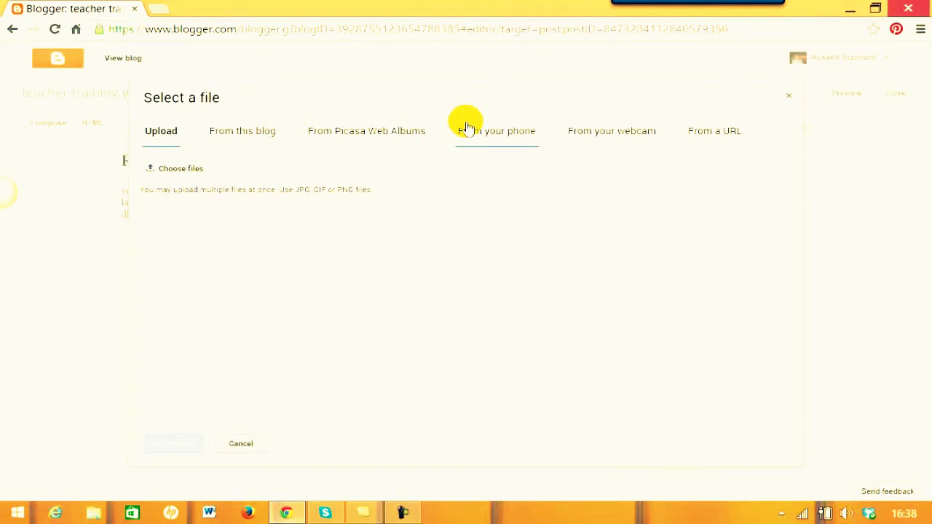
click(169, 172)
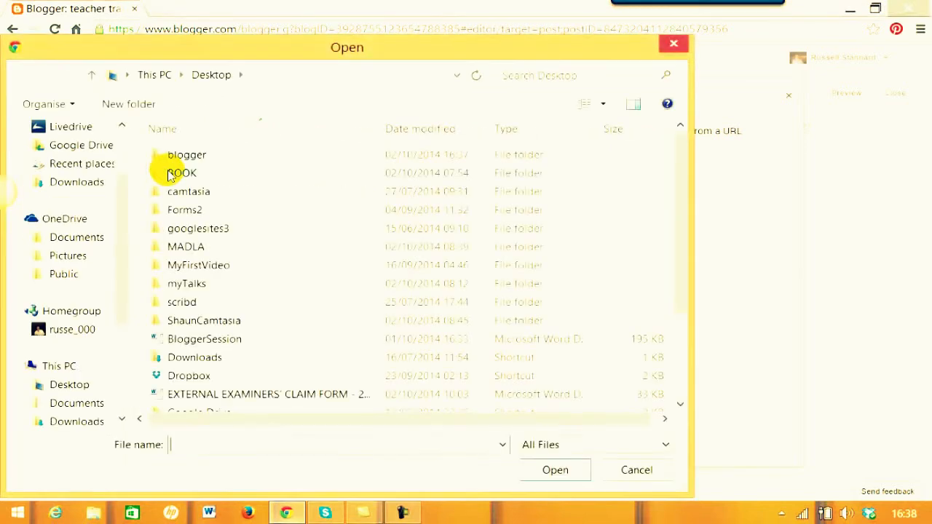
drag(121, 288, 122, 331)
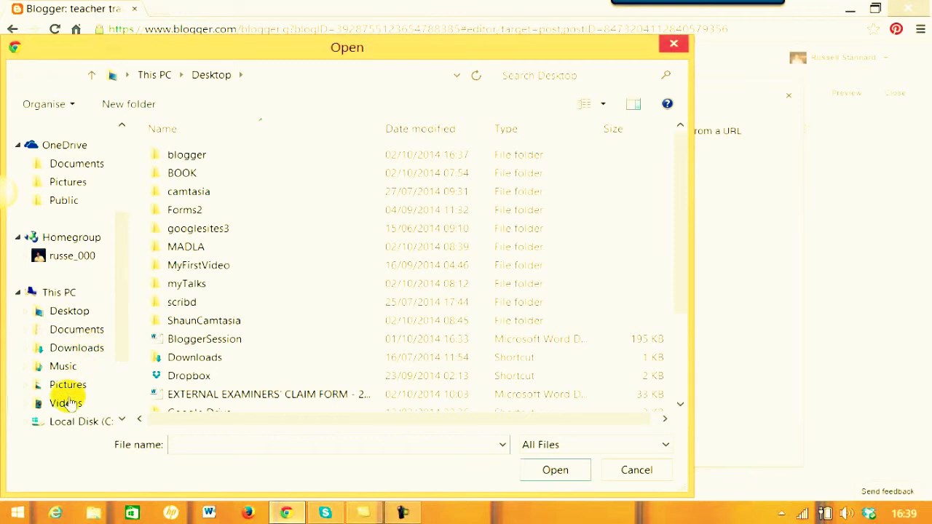
click(68, 384)
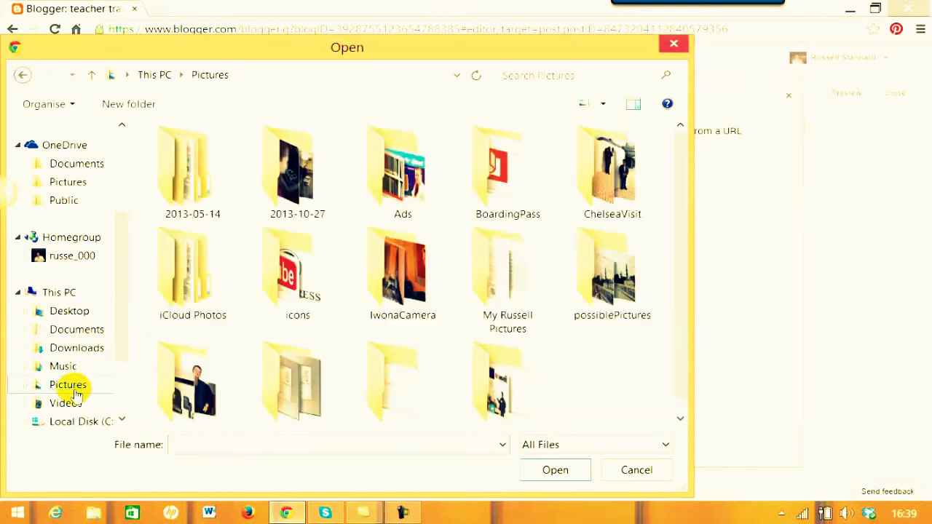
double_click(202, 386)
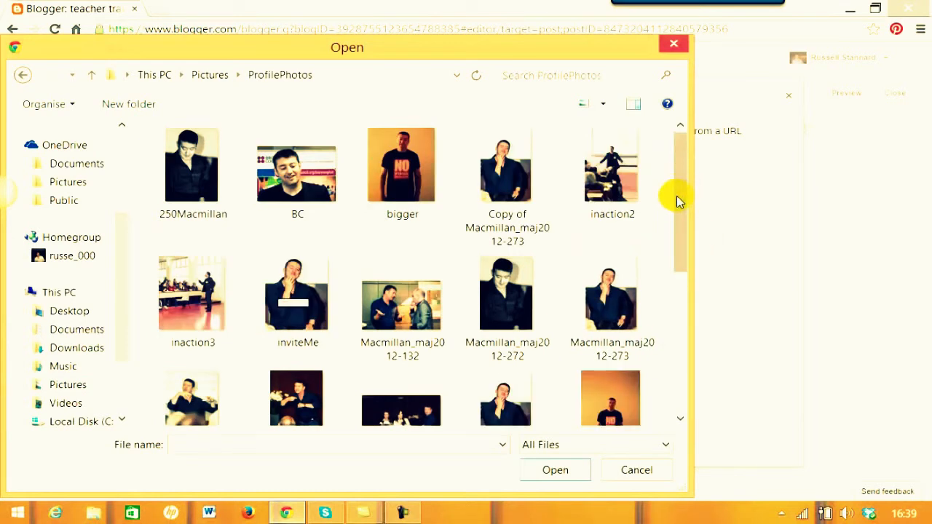
scroll(677, 190, down, 1)
click(290, 169)
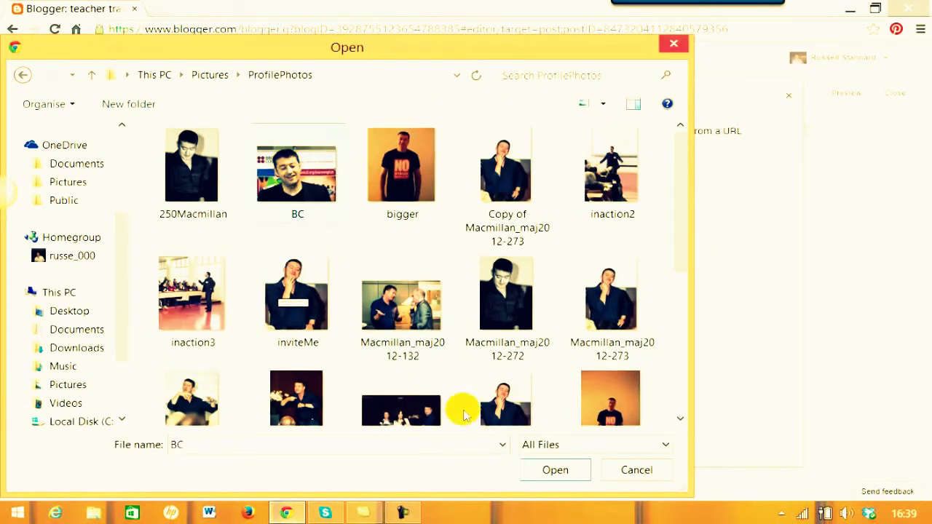
click(555, 469)
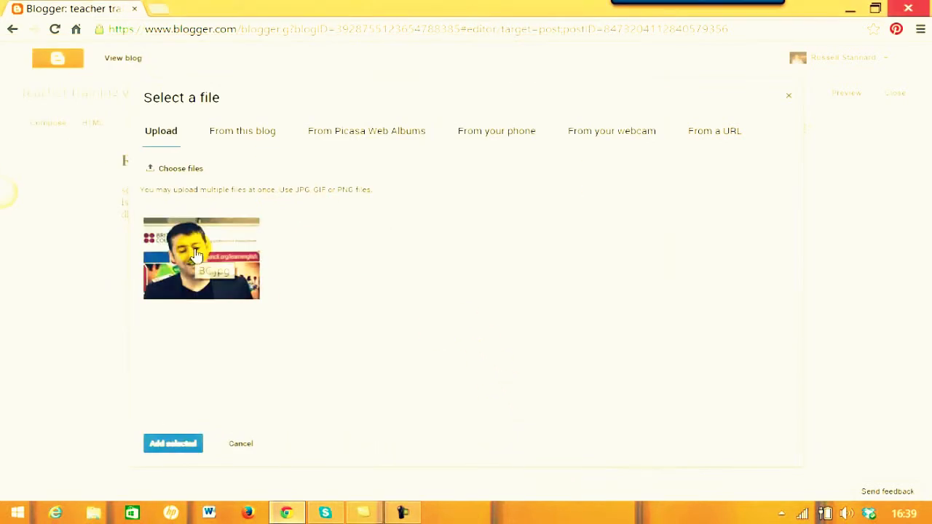
click(174, 446)
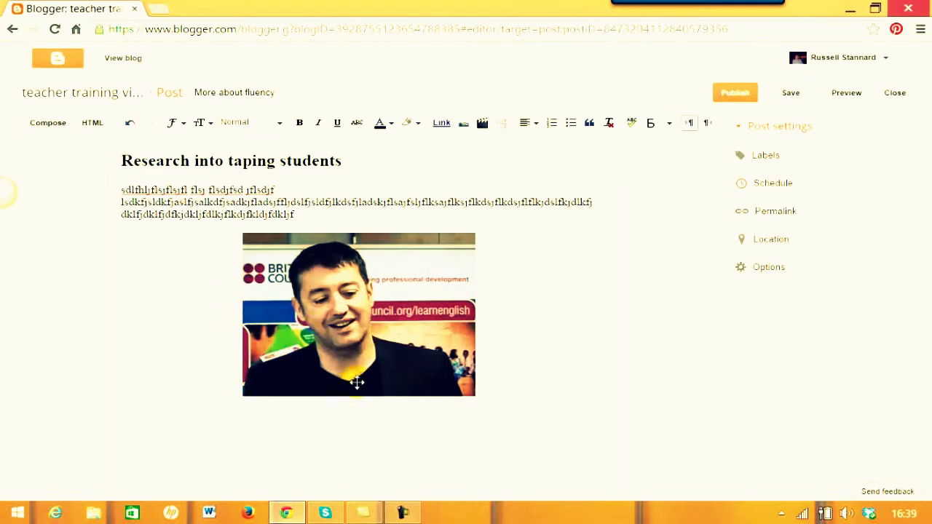
Make the photo small and left-aligned.
click(321, 329)
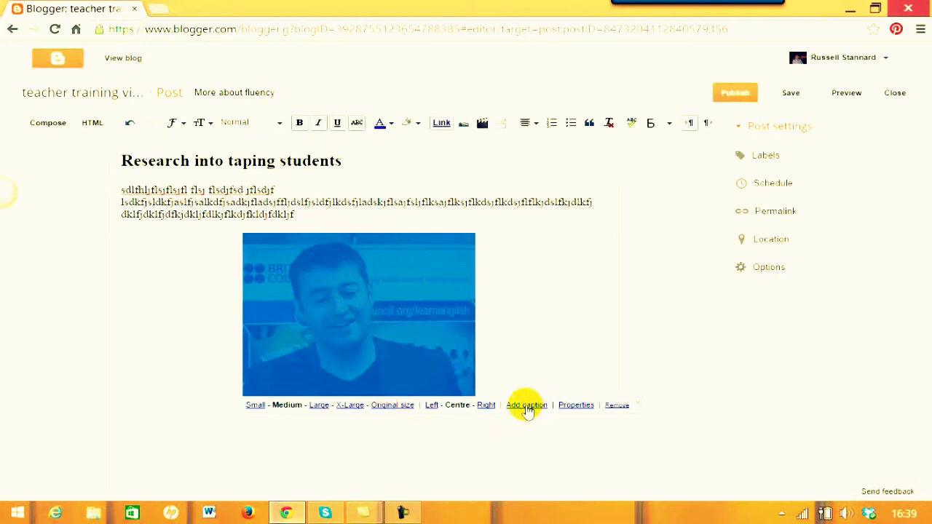
click(431, 406)
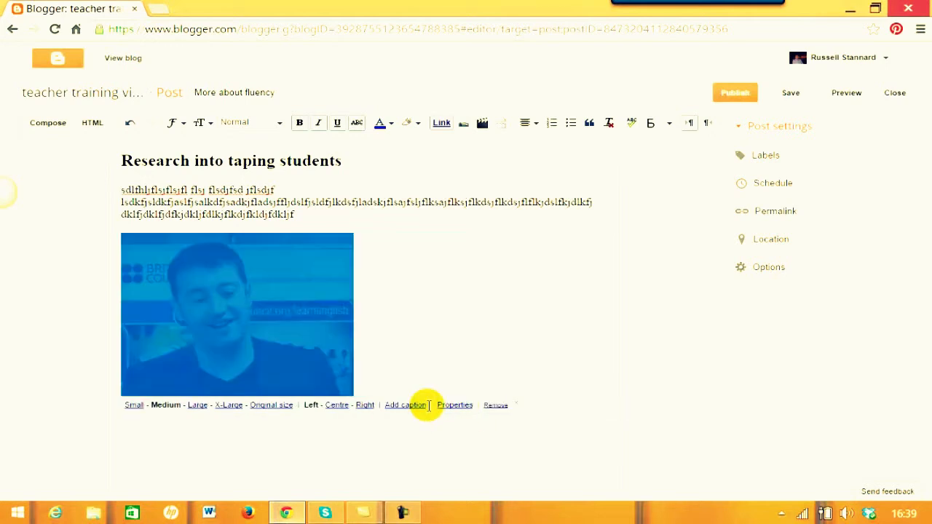
click(133, 406)
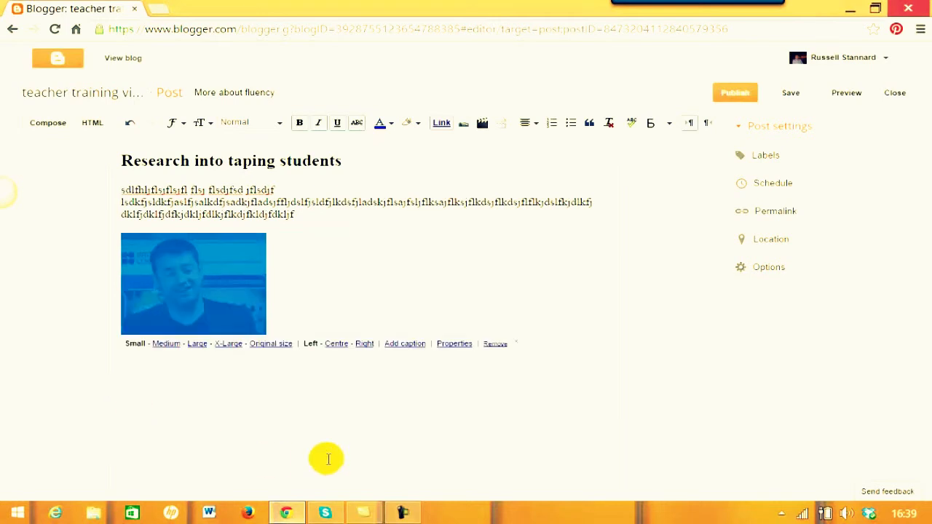
Caption the photo with the presenter's name and 'presenting in Turkey', then left-align the next line.
click(405, 344)
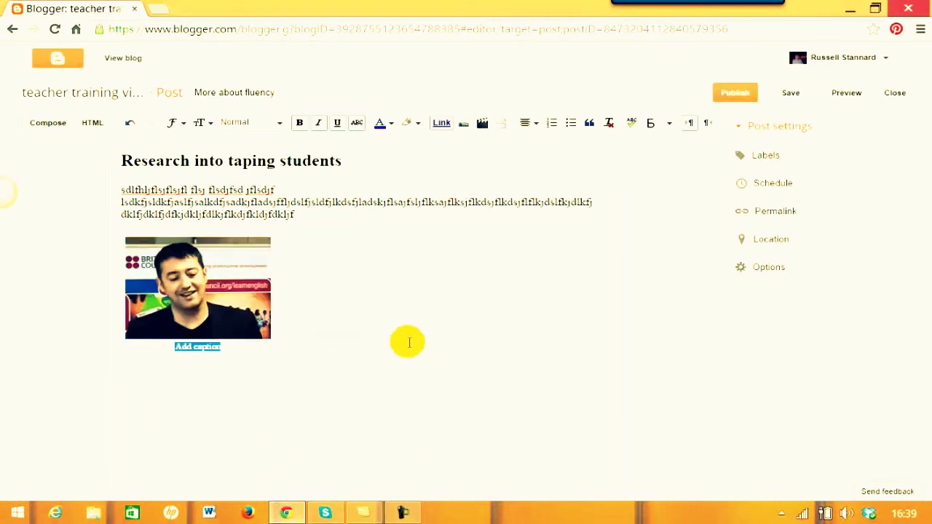
text(Russell presenting)
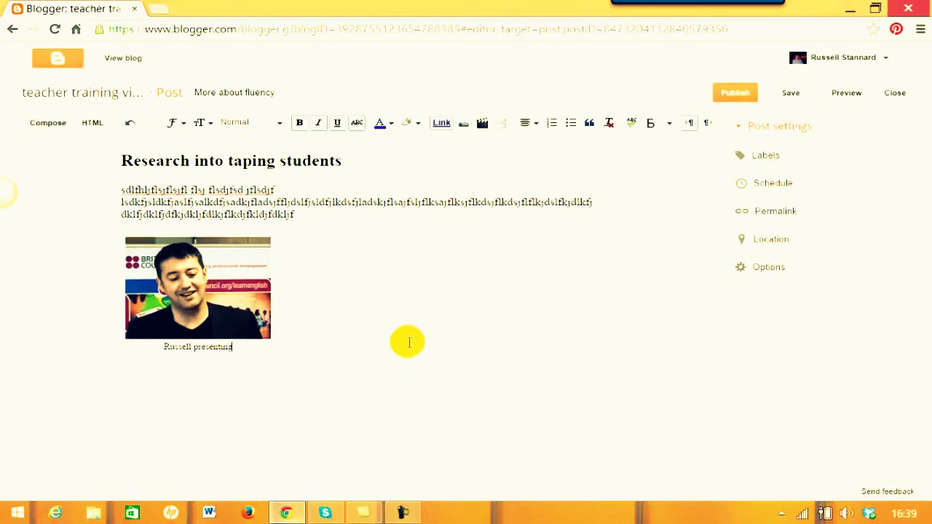
text( in Turkey)
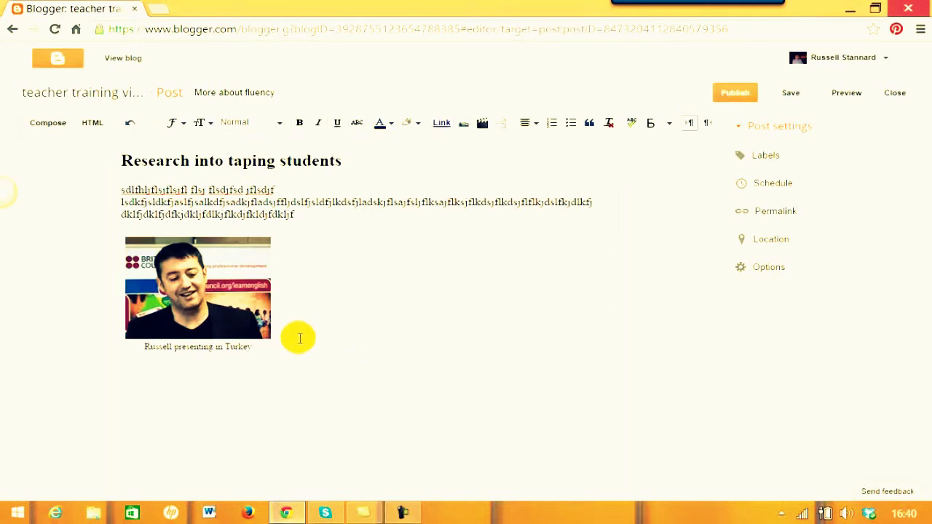
key(Return)
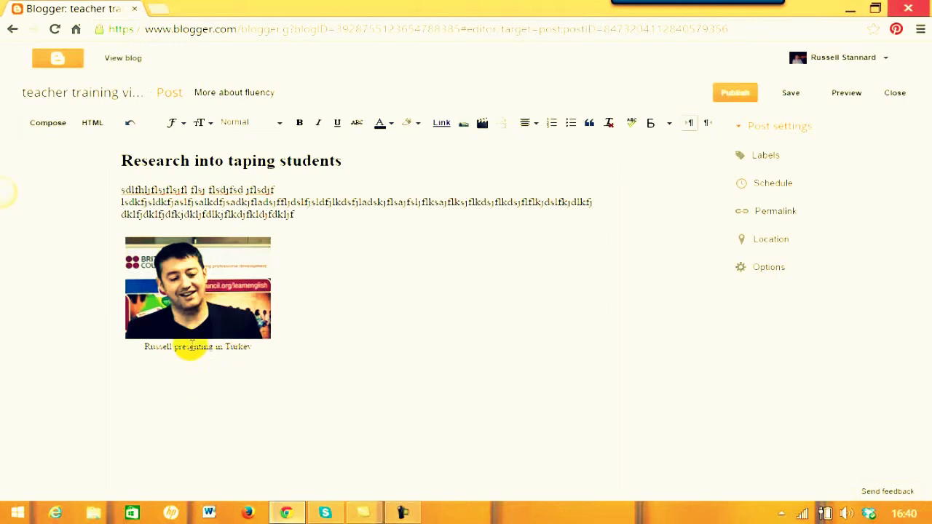
click(535, 125)
click(541, 142)
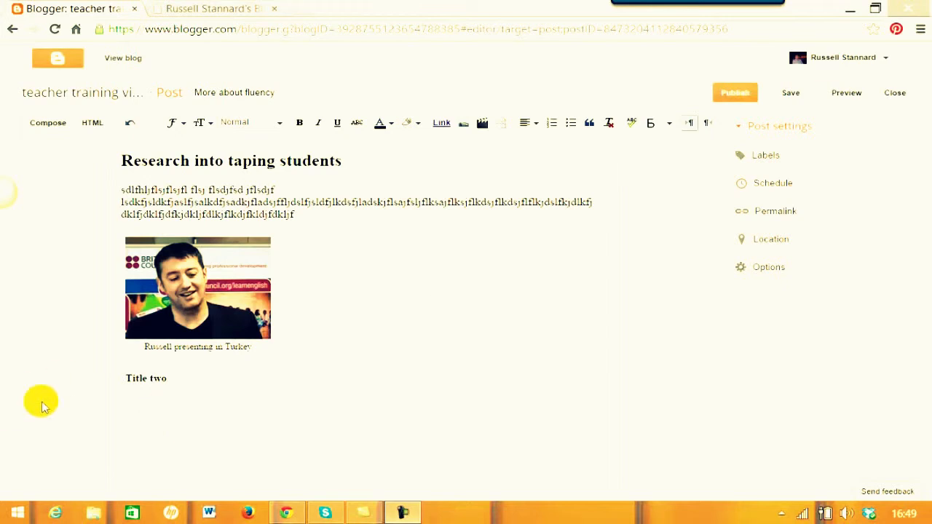
Insert an empty line before 'Title two' and left-align the new line below it.
click(124, 379)
key(Return)
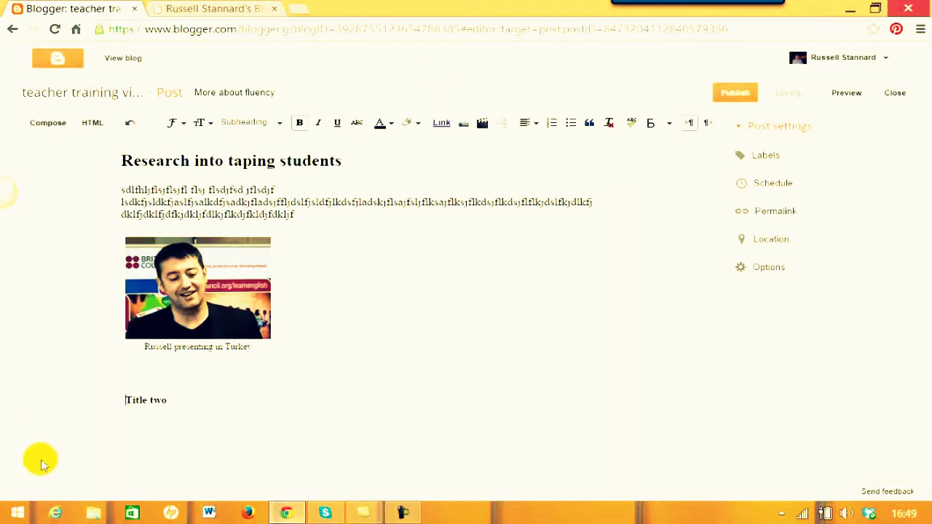
click(183, 400)
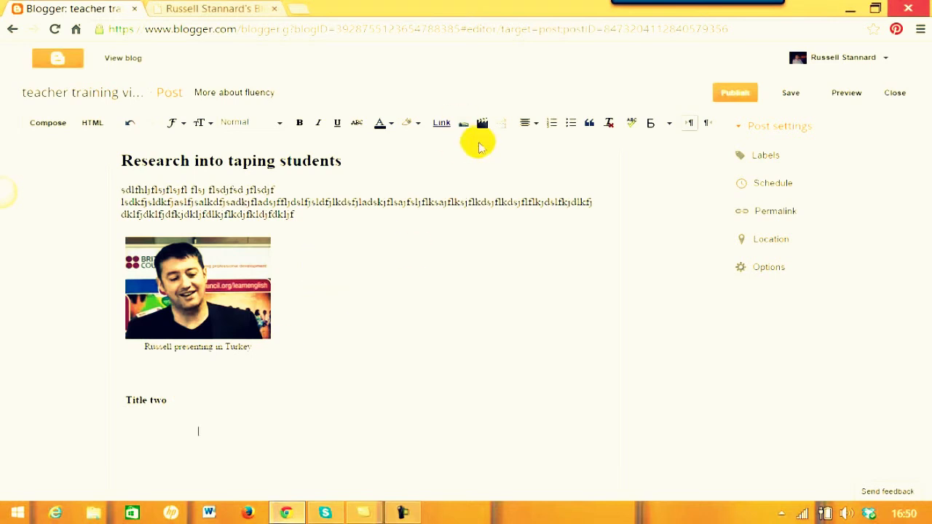
click(531, 122)
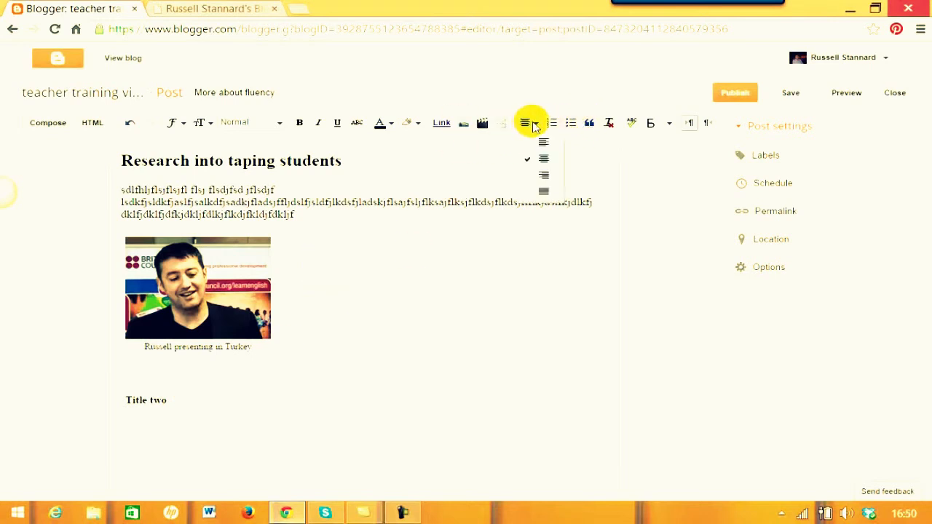
click(543, 143)
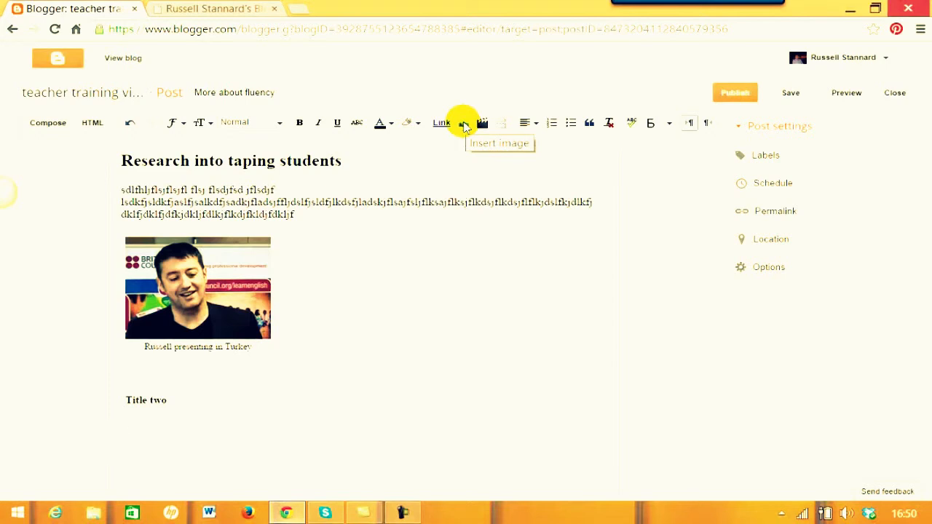
Open the image dialog, glance at Upload and From this blog, then pick From a URL.
click(465, 125)
click(164, 133)
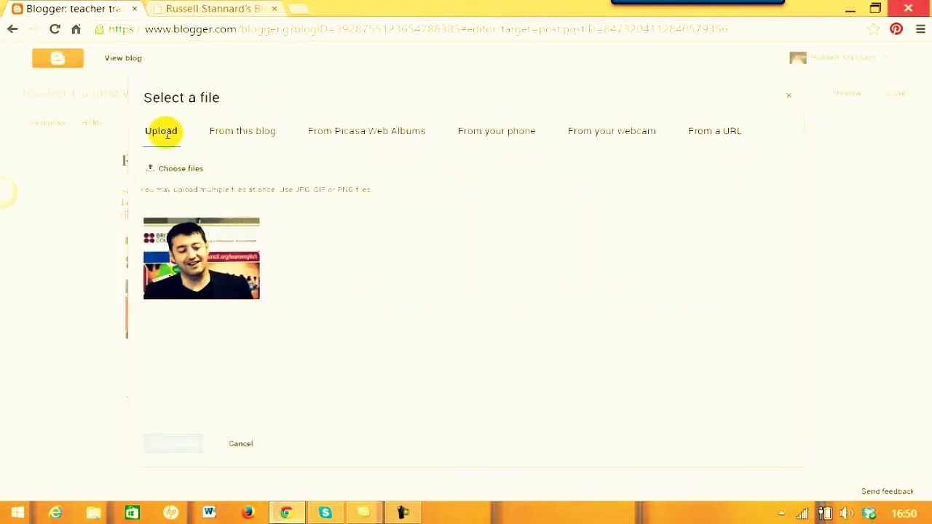
click(242, 136)
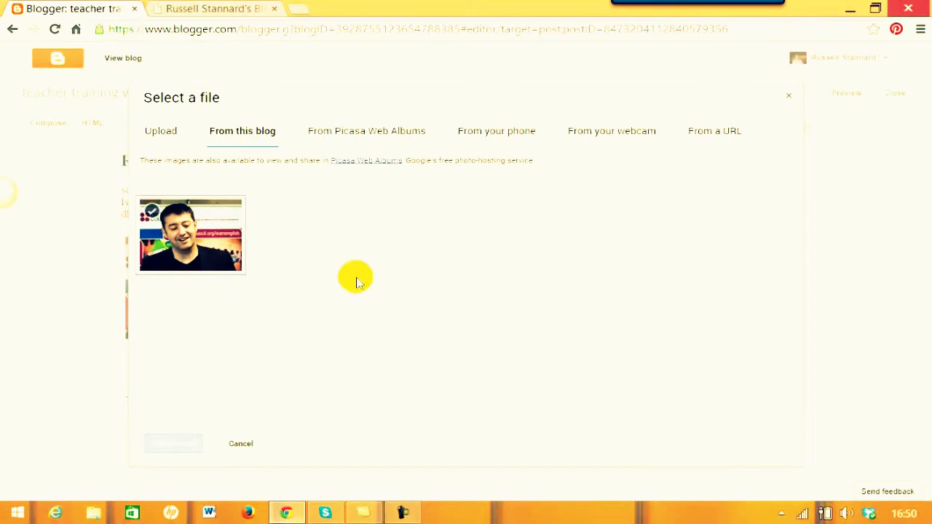
click(716, 133)
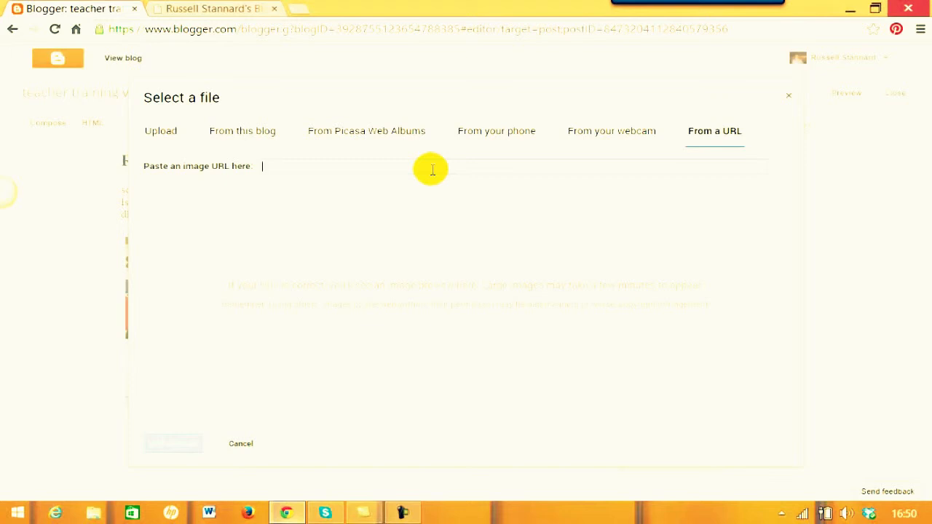
Copy the award photo's image address from the About page tab, then return to Blogger.
click(236, 10)
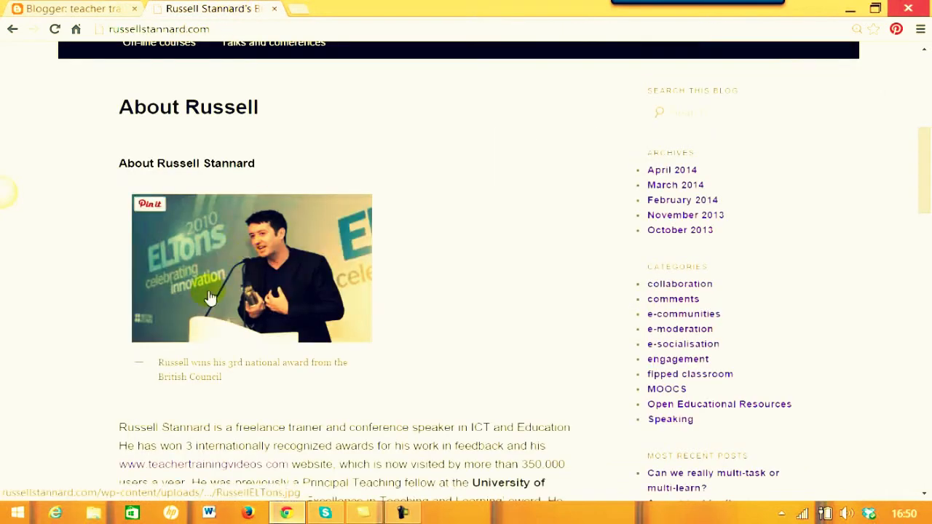
right_click(205, 239)
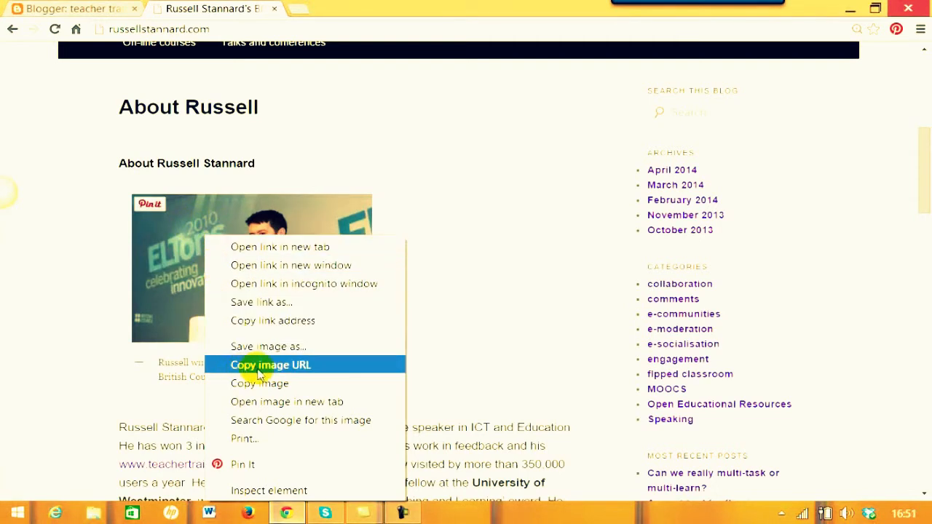
click(298, 365)
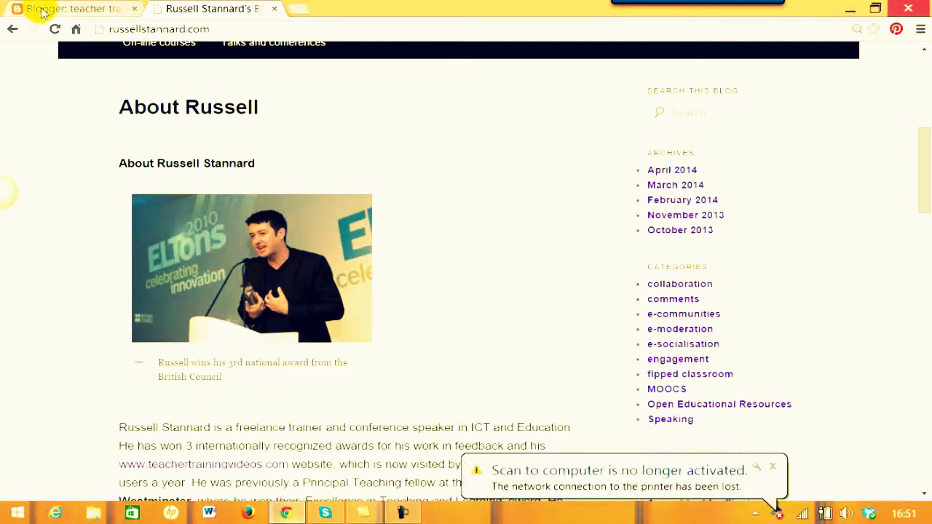
click(48, 11)
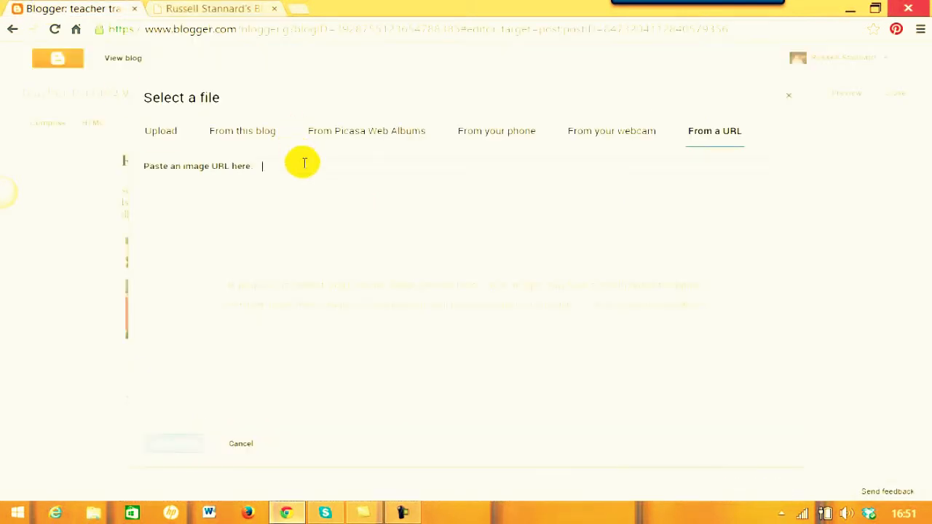
Paste the award photo's URL, add it below 'Title two', and resize it to Small.
text(http://russellstannard.com/wp-content/uploads/2013/08/RussellELTons-300x198.jpg)
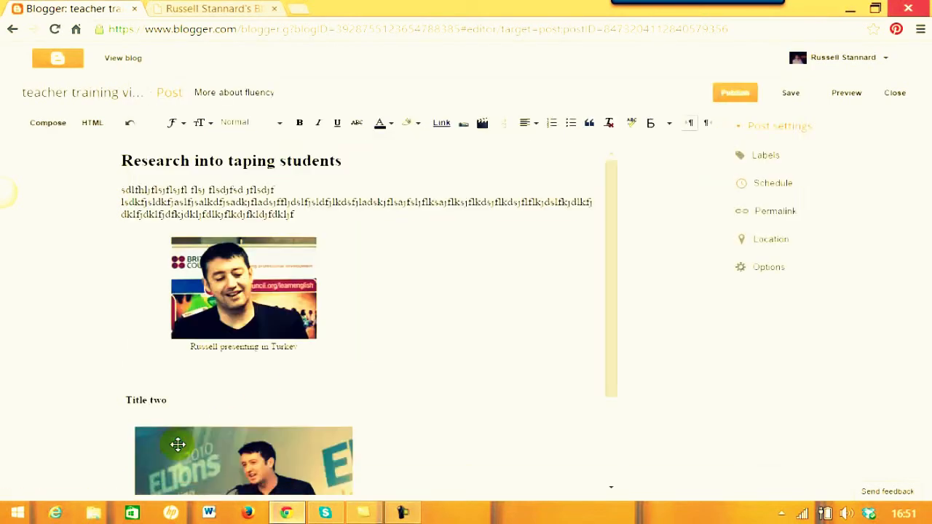
drag(612, 345, 616, 412)
click(220, 429)
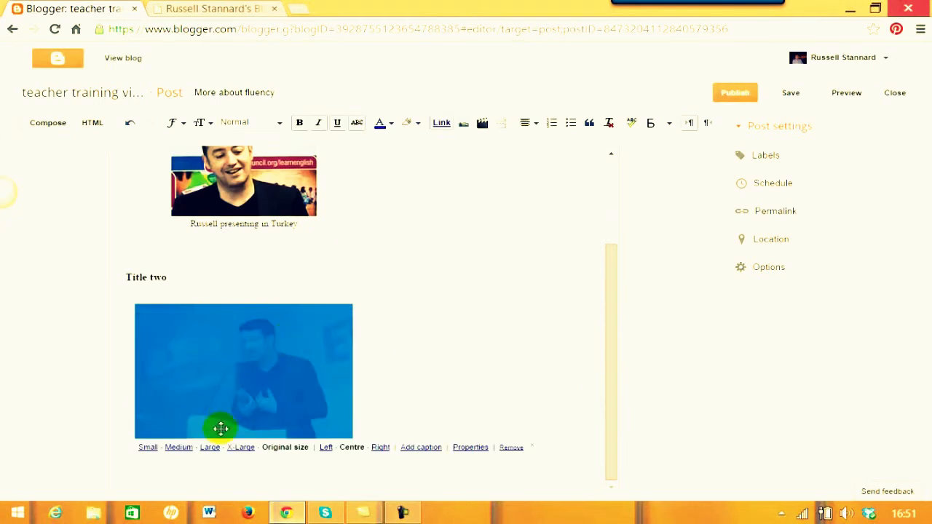
click(147, 448)
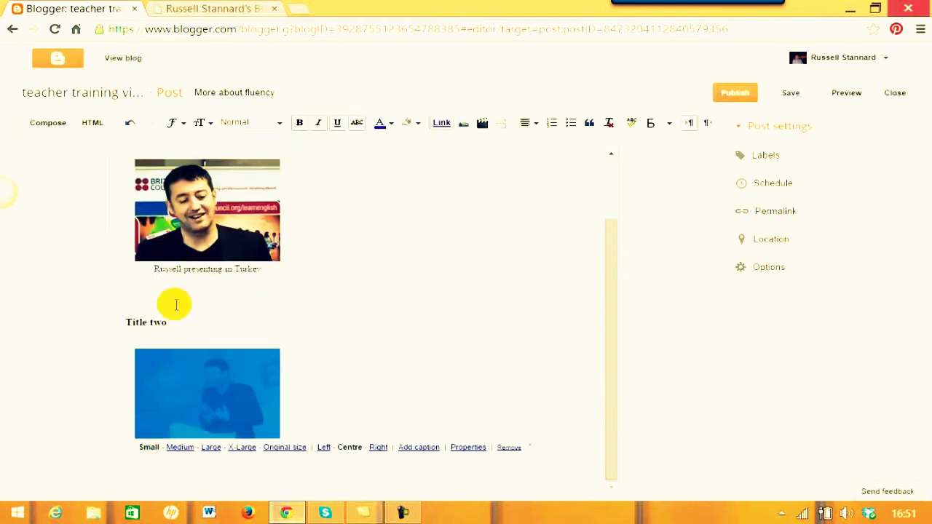
drag(607, 343, 593, 364)
click(435, 336)
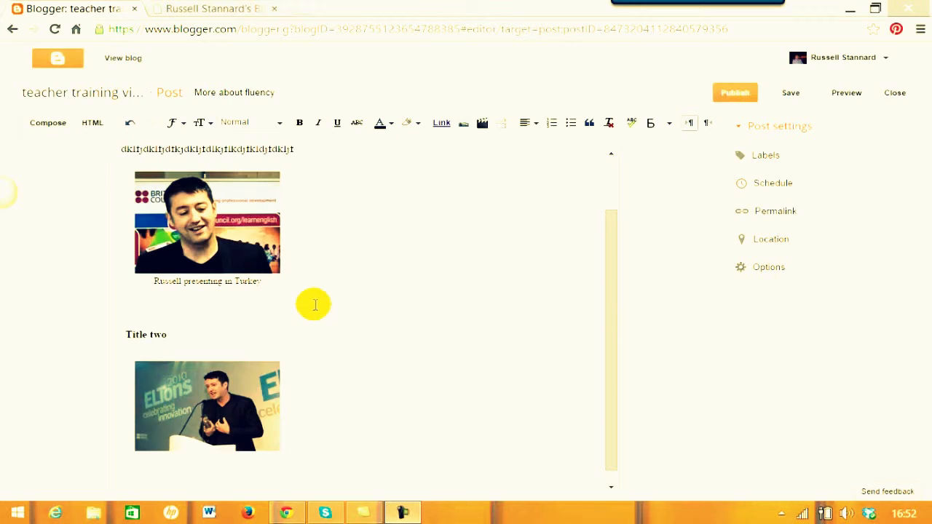
Give 'More about fluency' the labels Communication, Fluency and Taping.
click(761, 160)
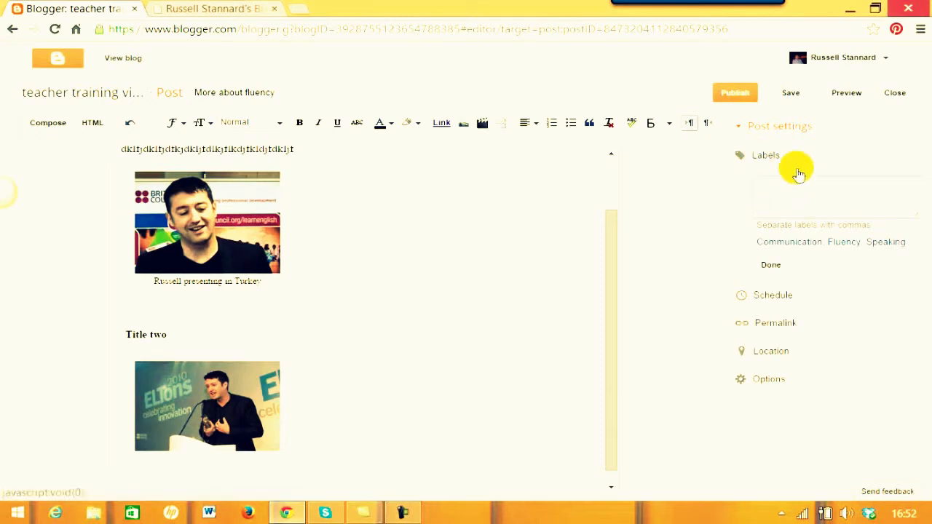
click(778, 246)
click(840, 245)
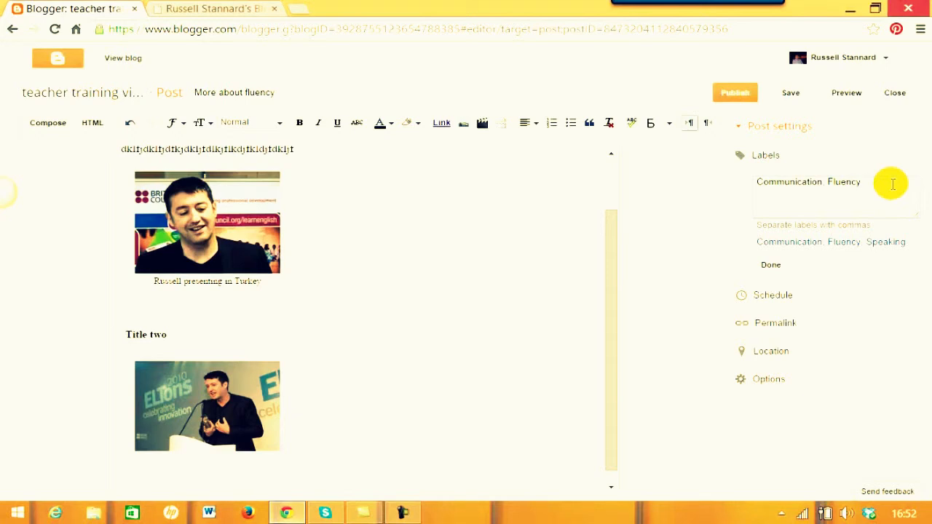
text(ping)
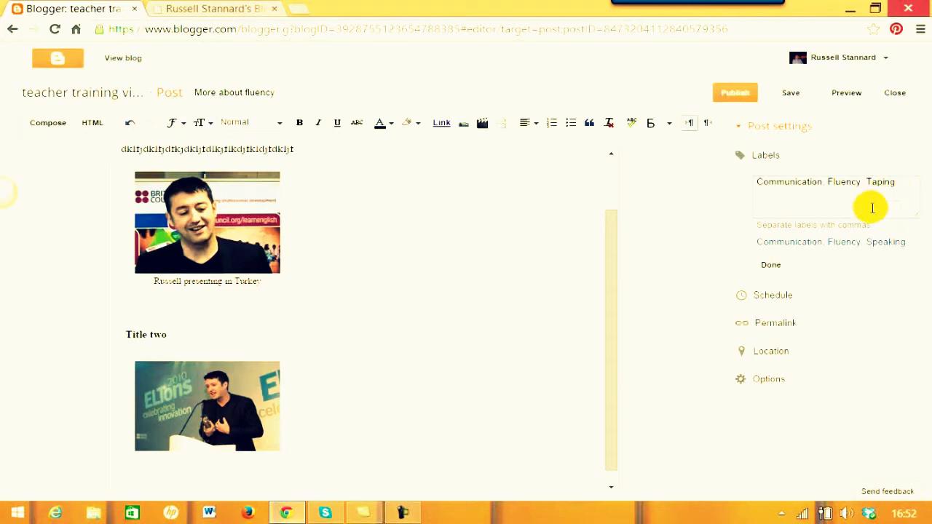
click(770, 265)
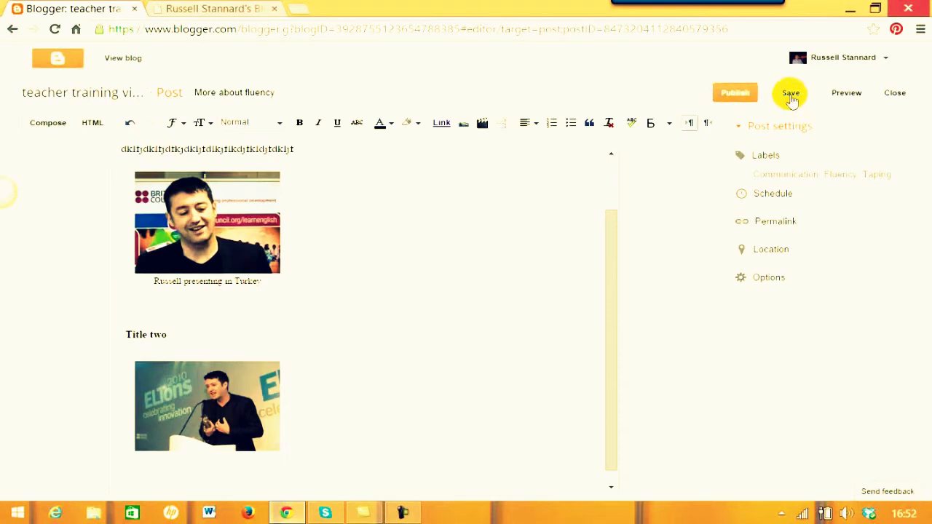
Publish the 'More about fluency' post.
click(734, 95)
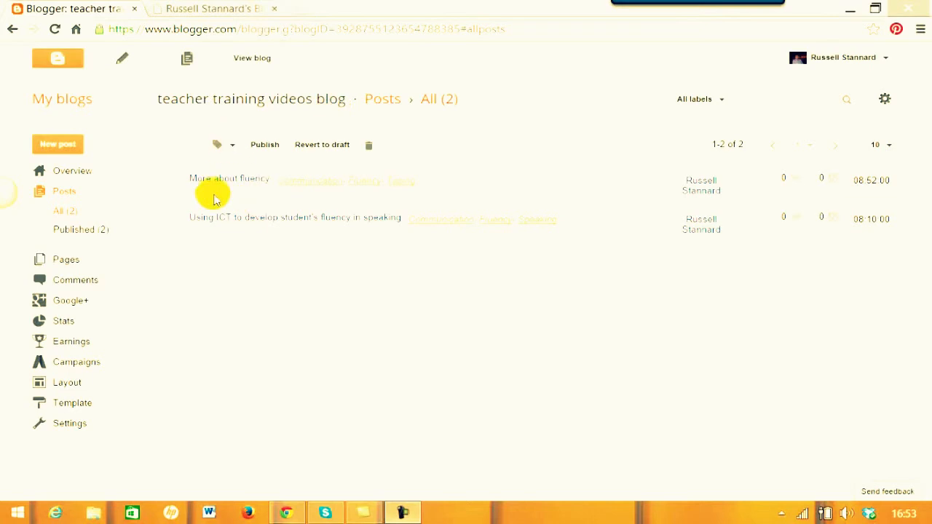
Start a new post titled 'Developing fluency through stories'.
click(57, 147)
click(270, 92)
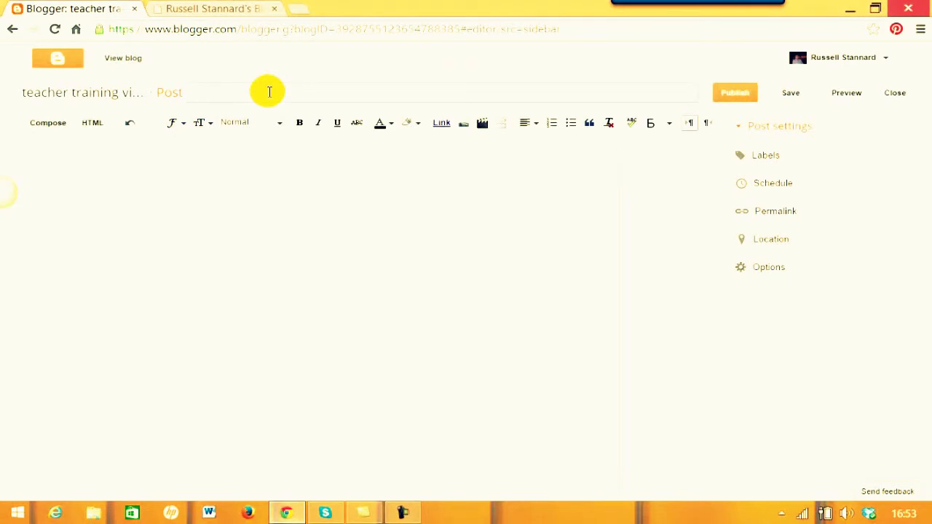
text(Developing fluency through sot)
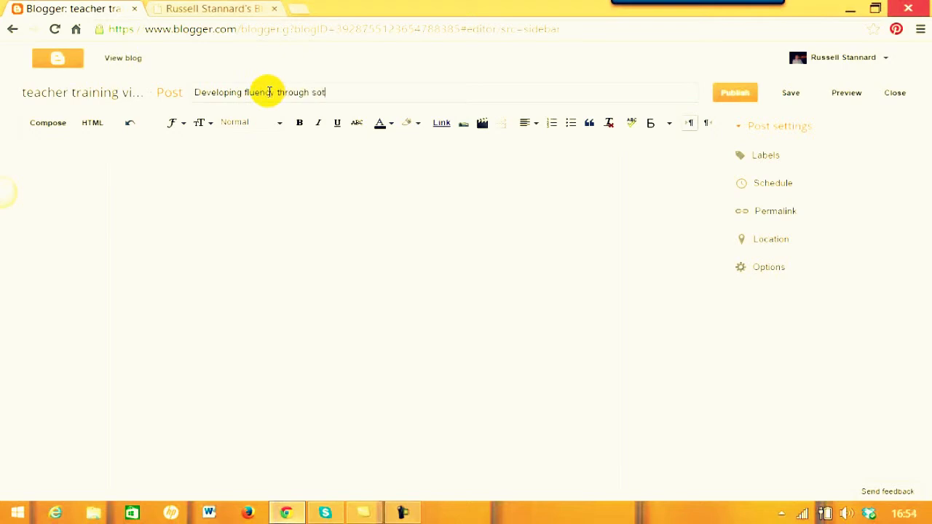
key(BackSpace)
key(BackSpace)
text(tories)
Type 'How story telling can help' as the first line and format it as a Heading.
click(151, 163)
text(How)
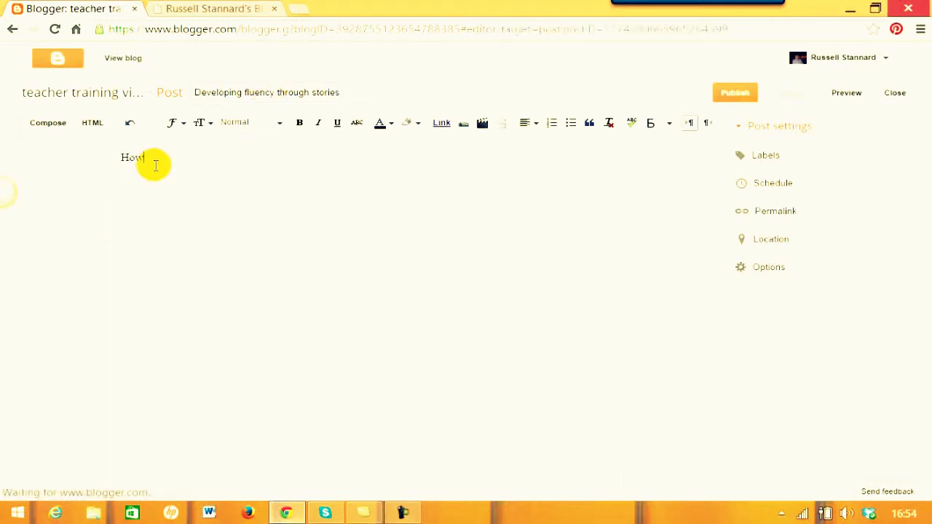
text( story telling can hgel)
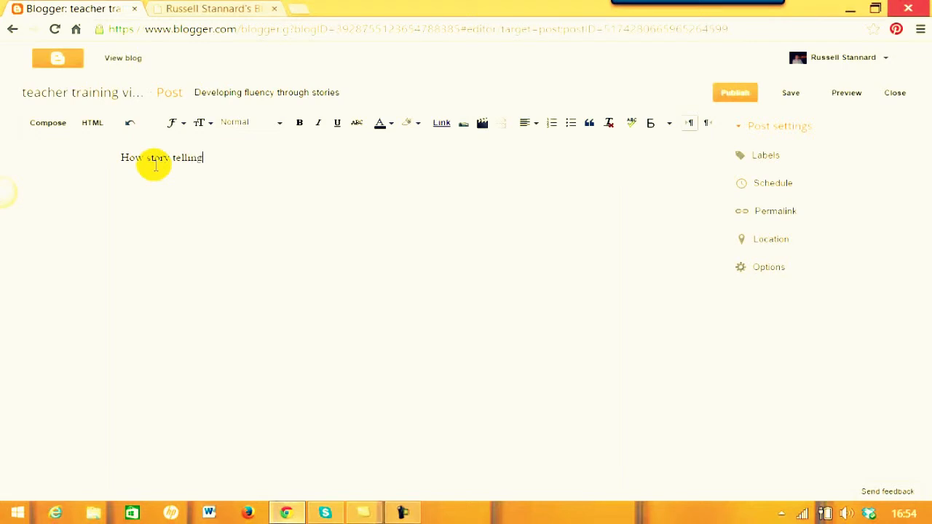
key(BackSpace)
key(BackSpace)
key(BackSpace)
text(elpp)
drag(264, 160, 113, 155)
click(280, 123)
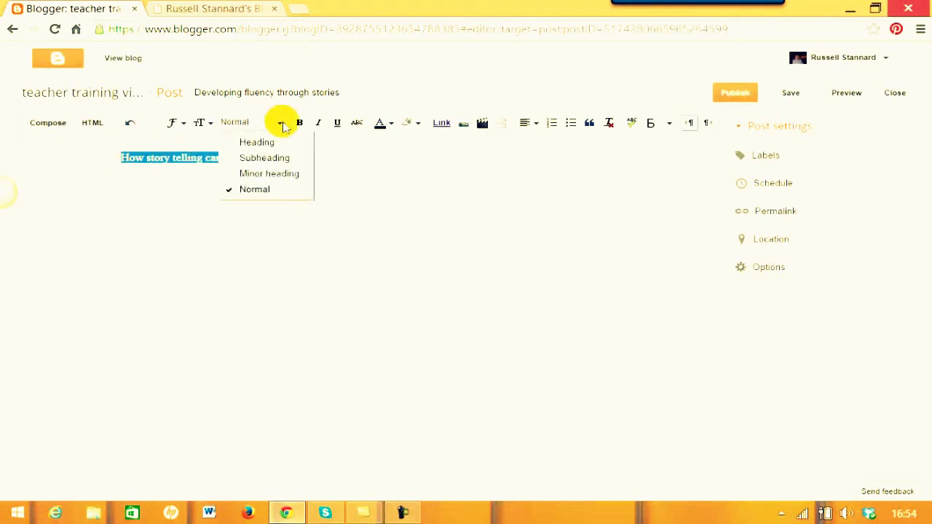
click(255, 142)
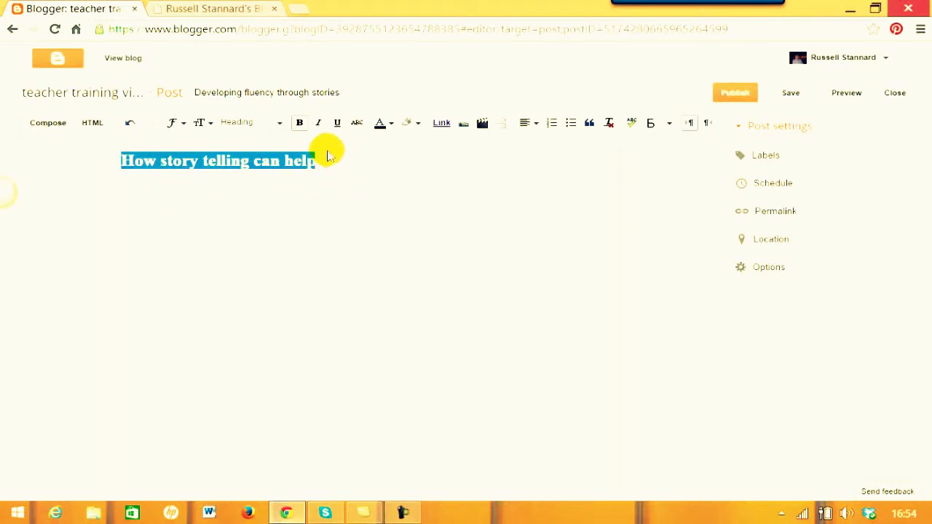
Add a placeholder paragraph below the heading, followed by a new line.
click(329, 164)
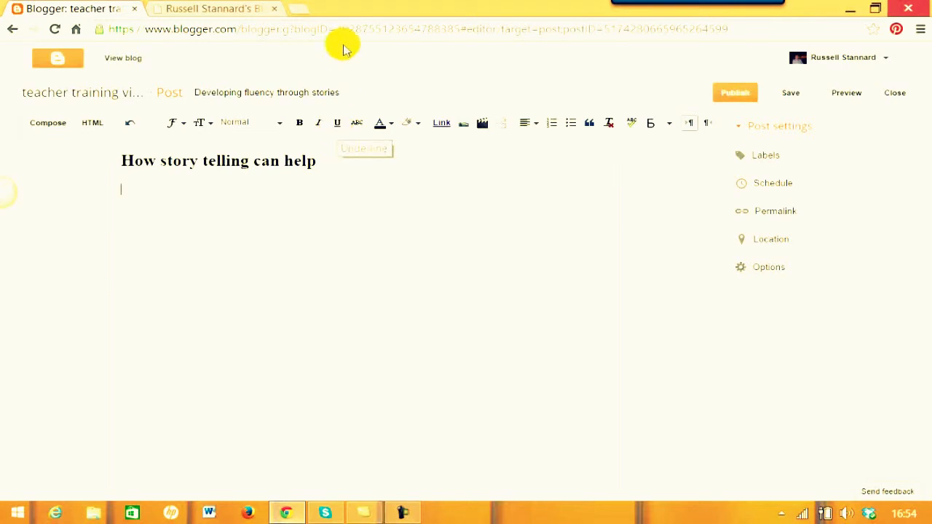
text(fldjfljsdlfjas flskdjfsldkjf lsjflkdsjflksdjf)
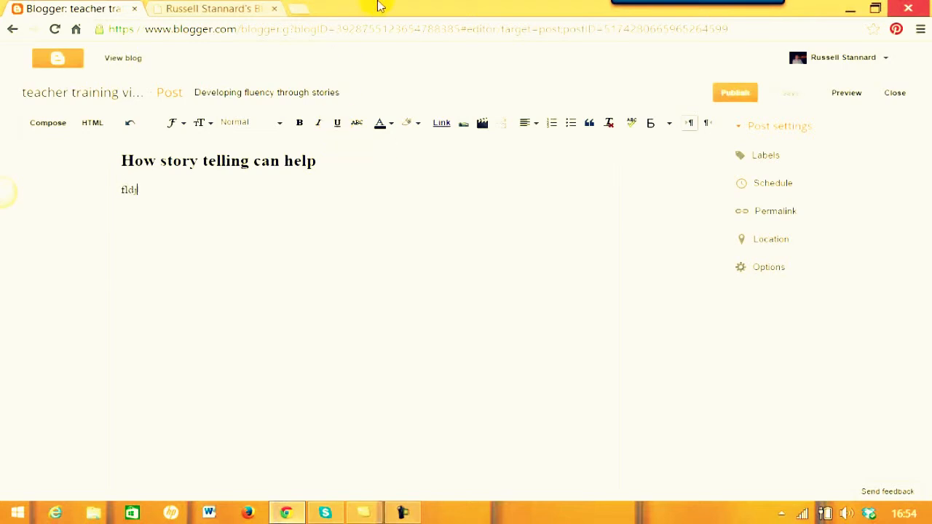
text( aslkfjaskfj)
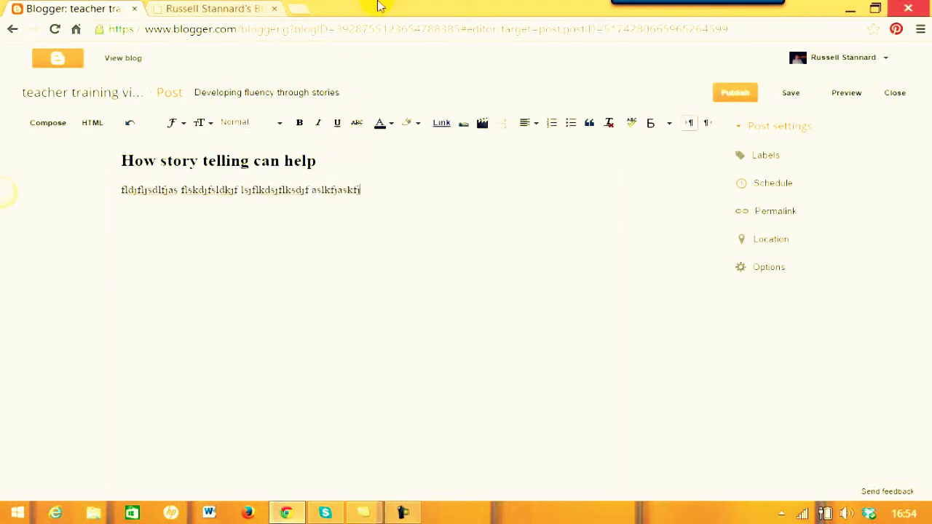
text(s fslkdjfsdkljflkdsjfldsjflkdsjflkdsjflkdjflkfjsda)
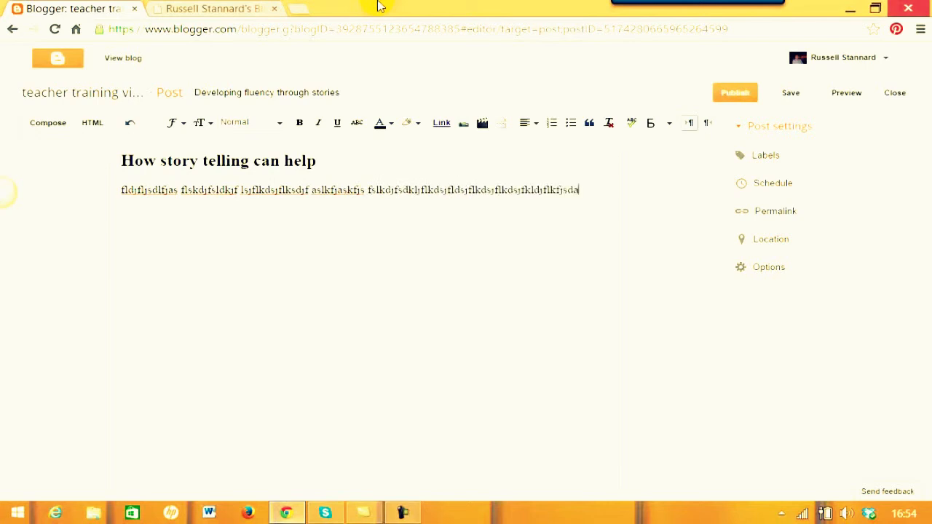
text(kfjdsklfjlsdkfslkjfldsjf sdklfj f f)
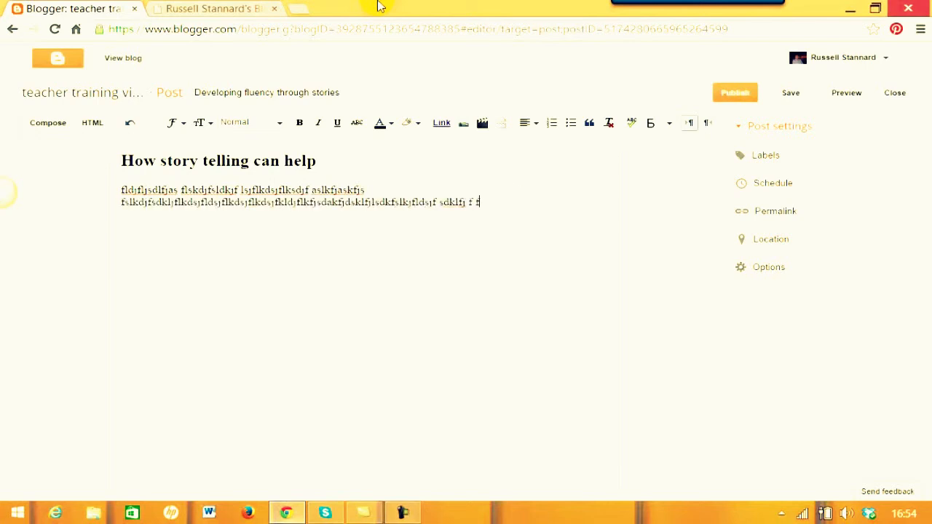
text(lksajflkkasjflskdjfdskjf dfljdkfjdslfjd)
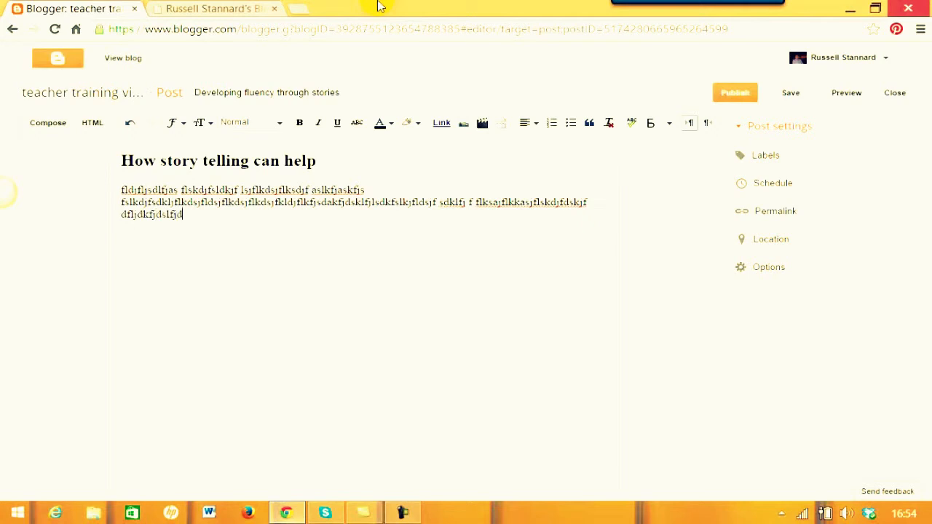
key(Return)
key(Return)
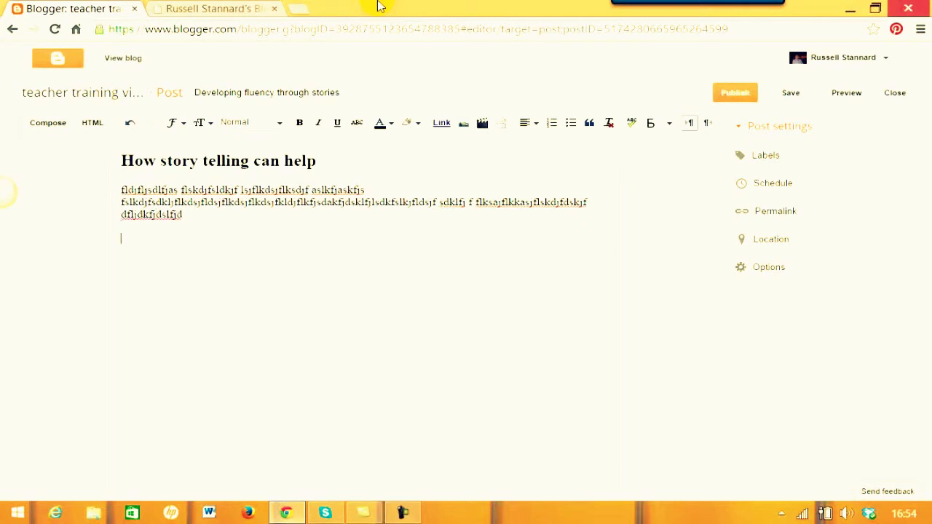
Search YouTube for the presenter and embed the 'Simple ICT Tools' video below the paragraph.
click(482, 123)
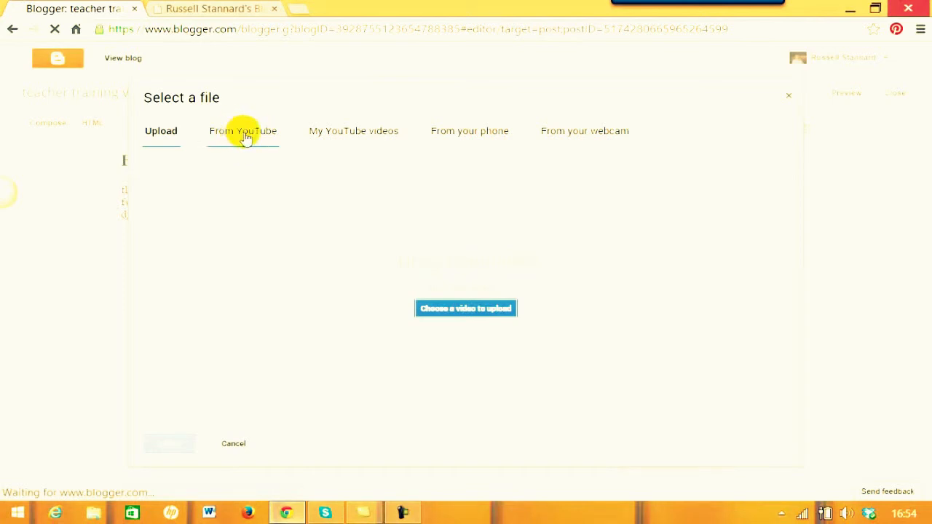
click(245, 137)
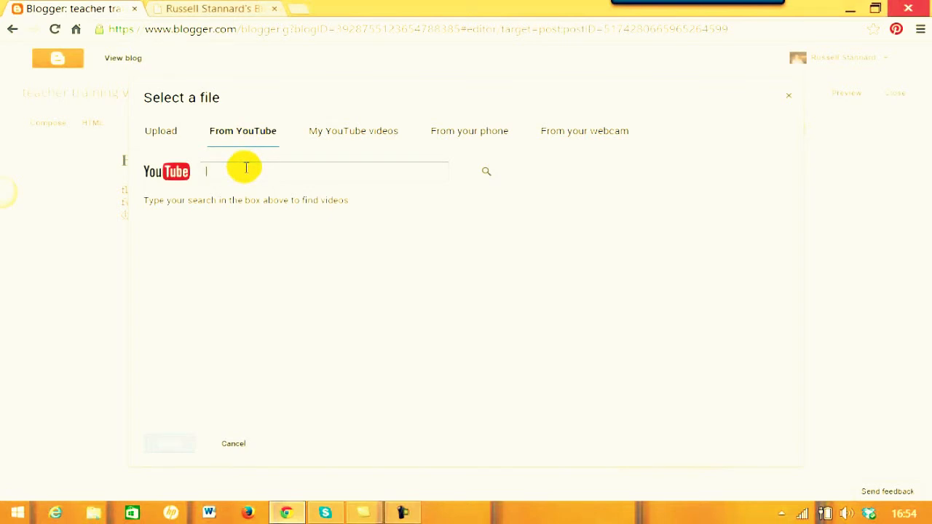
text(russell stannard)
click(486, 172)
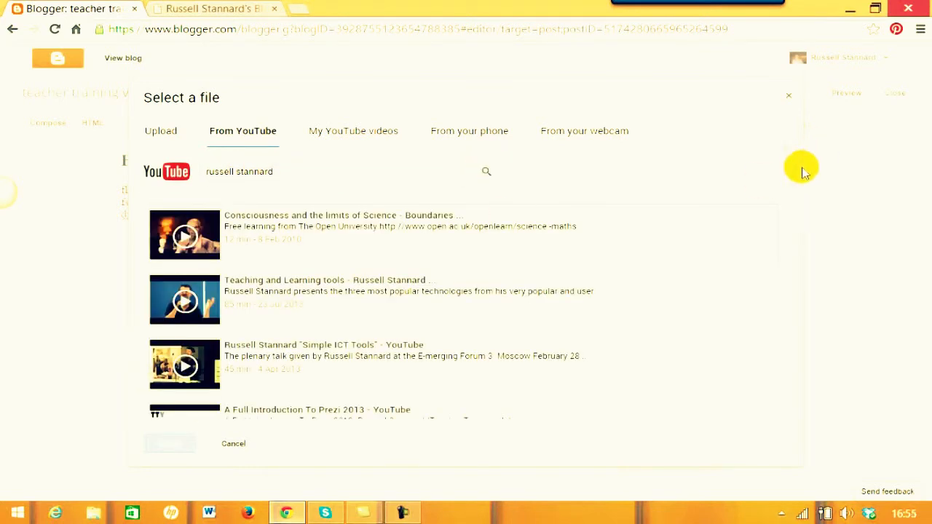
drag(801, 182, 803, 191)
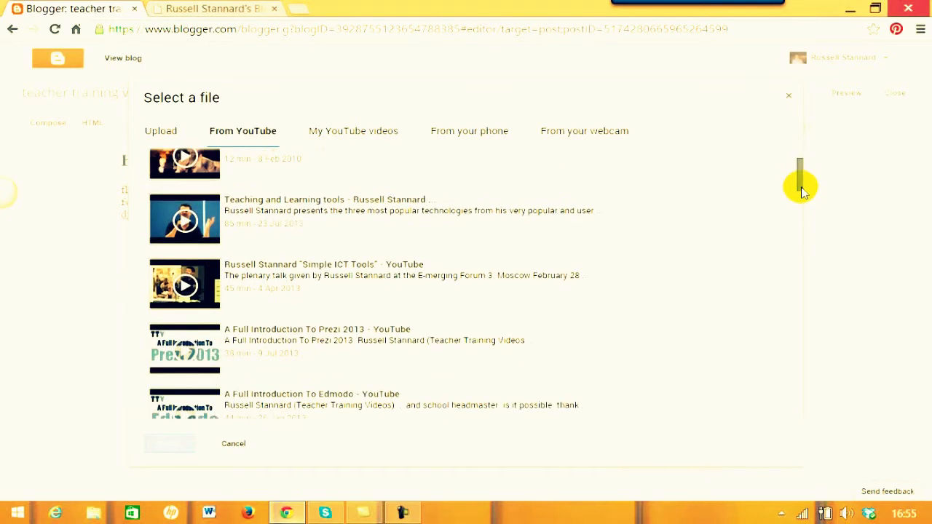
click(204, 281)
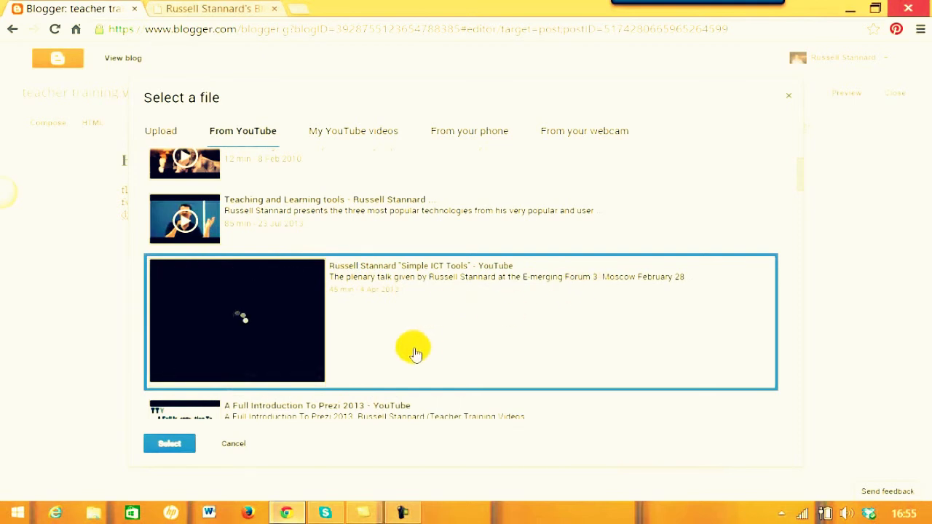
click(170, 446)
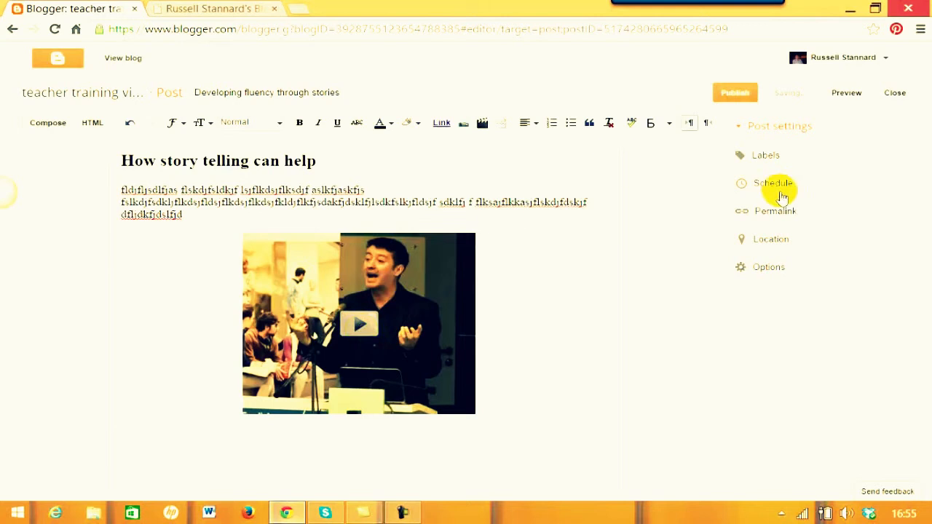
Label the post Communication, Fluency, Speaking, ICT tools and Vocaroo, then publish it.
click(766, 159)
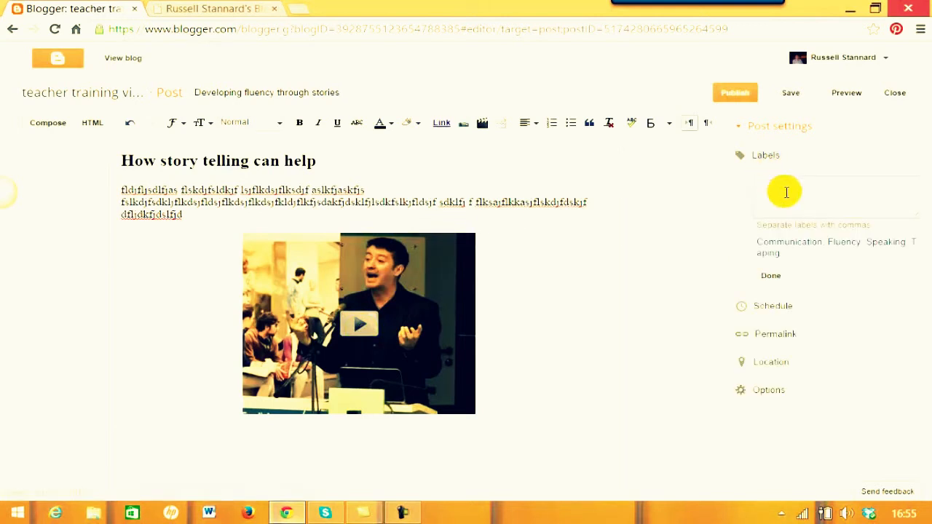
click(777, 244)
click(843, 246)
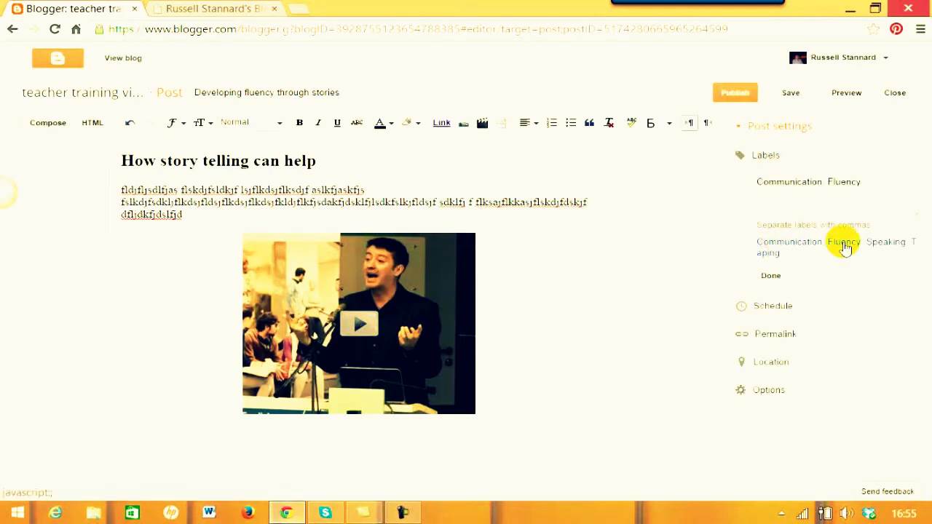
click(887, 246)
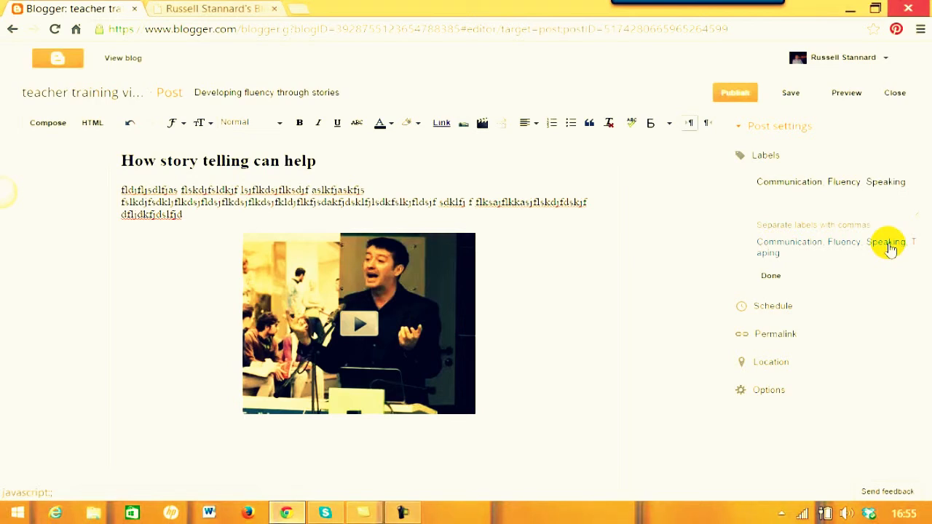
click(798, 196)
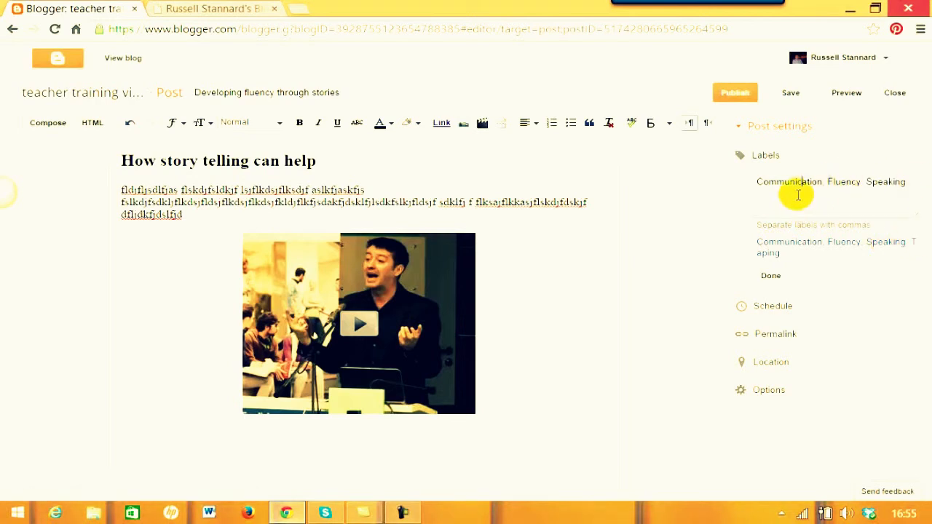
click(919, 180)
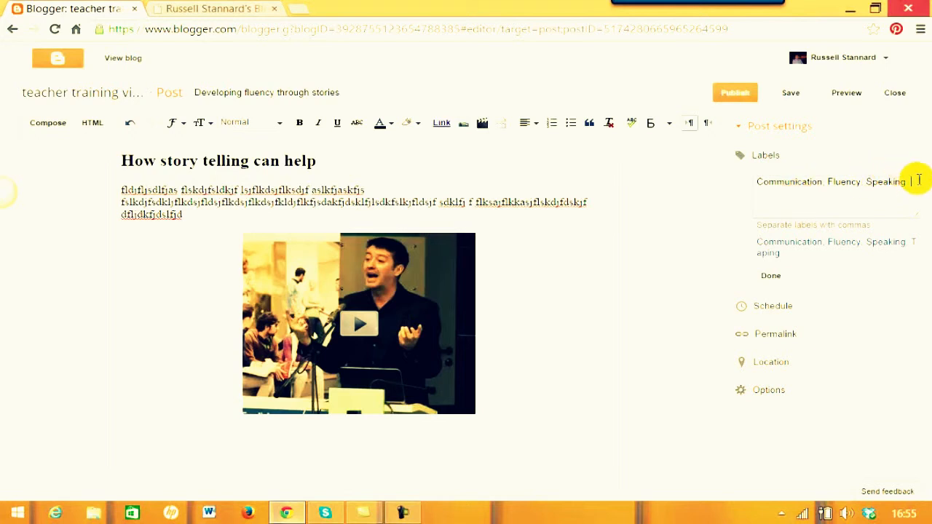
text(ICT tools,)
text(Vocab)
text(oo)
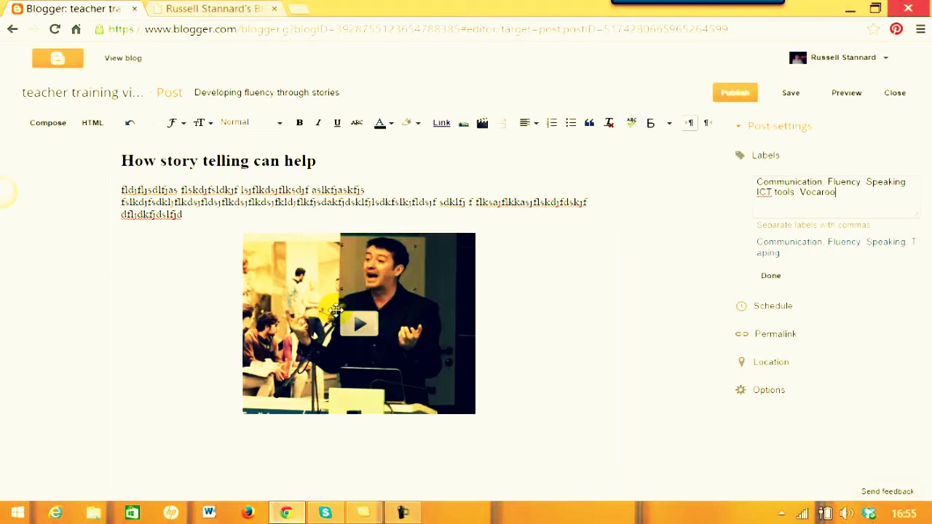
click(738, 97)
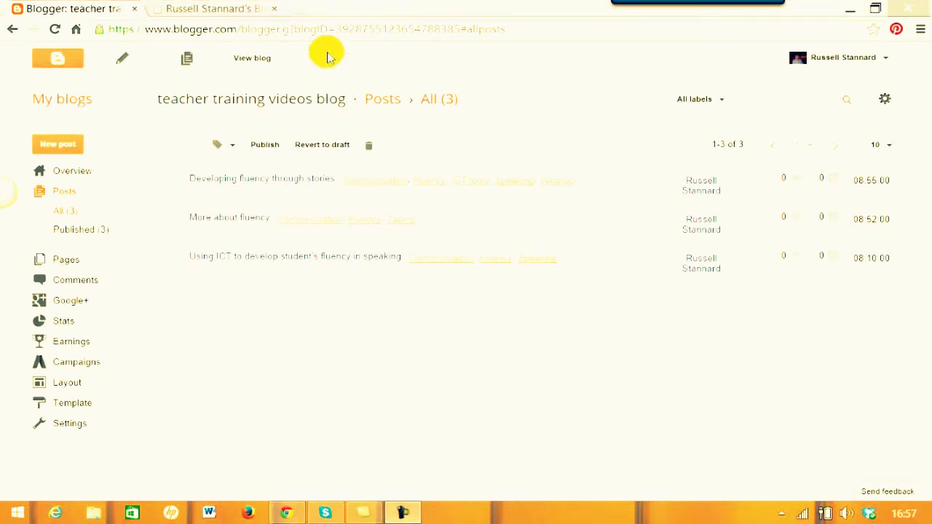
View the live blog in a new tab and scroll through the latest post and archive.
click(253, 66)
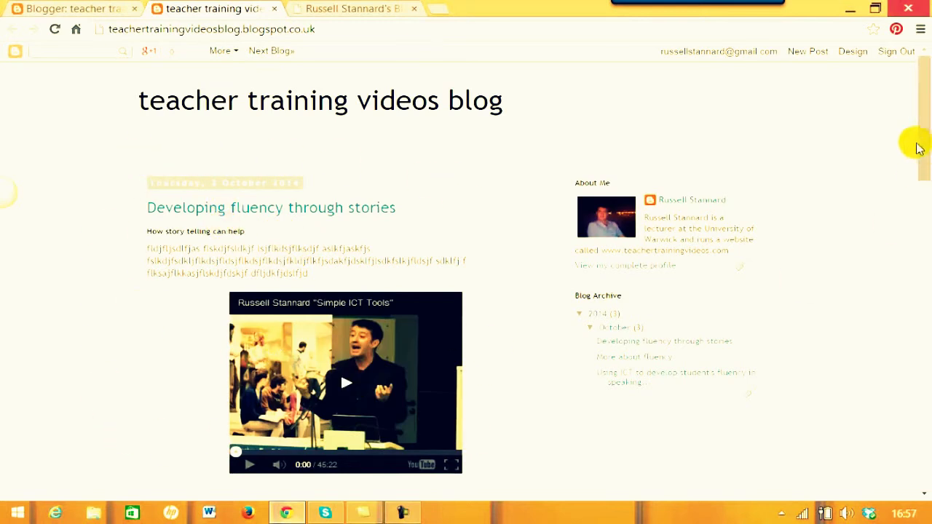
drag(922, 141, 926, 421)
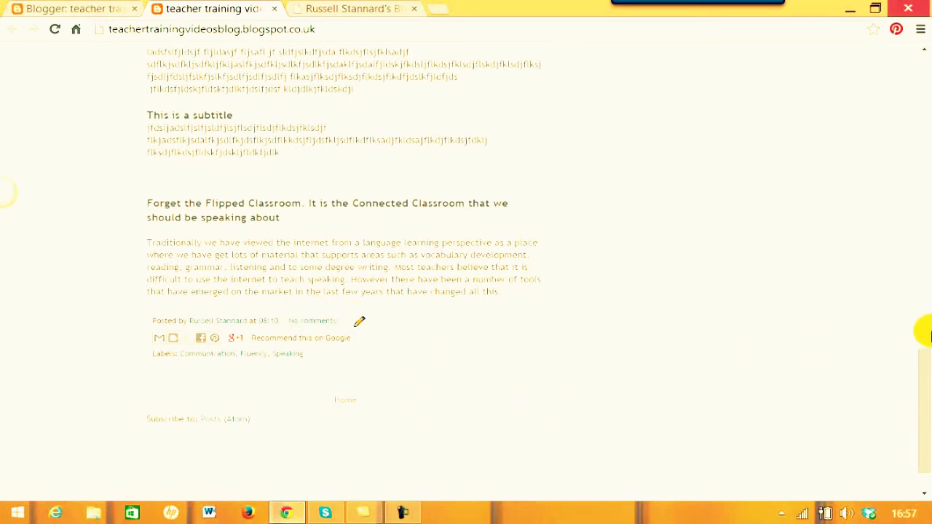
drag(926, 402, 908, 57)
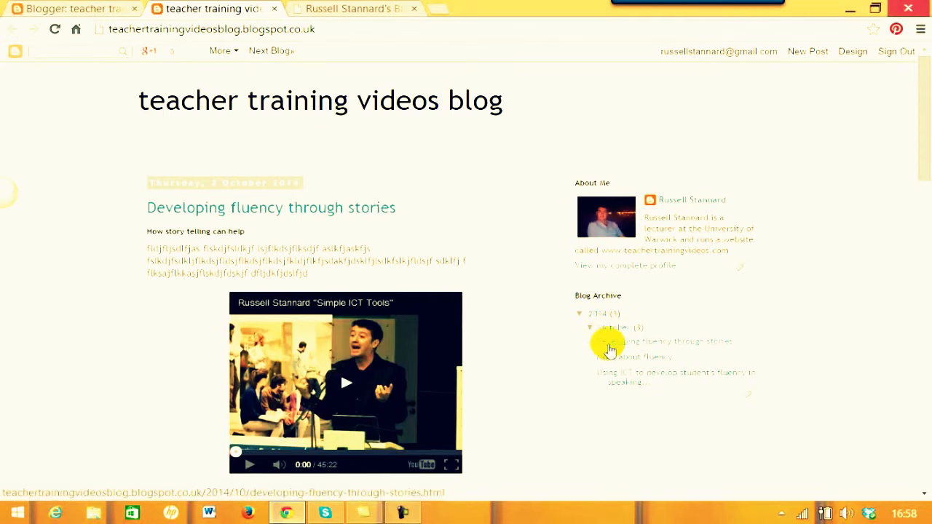
Open the Using ICT and More about fluency posts from the Blog Archive, then return to the dashboard.
click(619, 379)
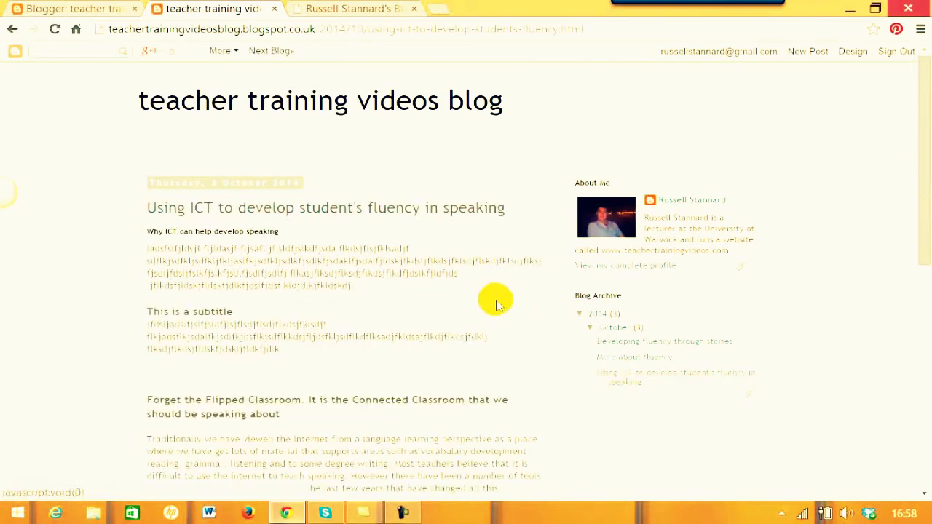
click(621, 359)
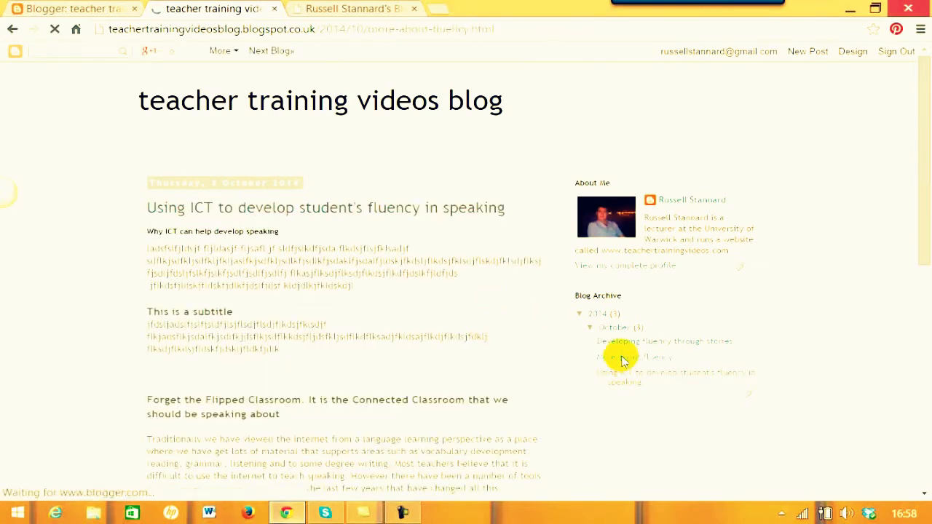
scroll(928, 171, down, 1)
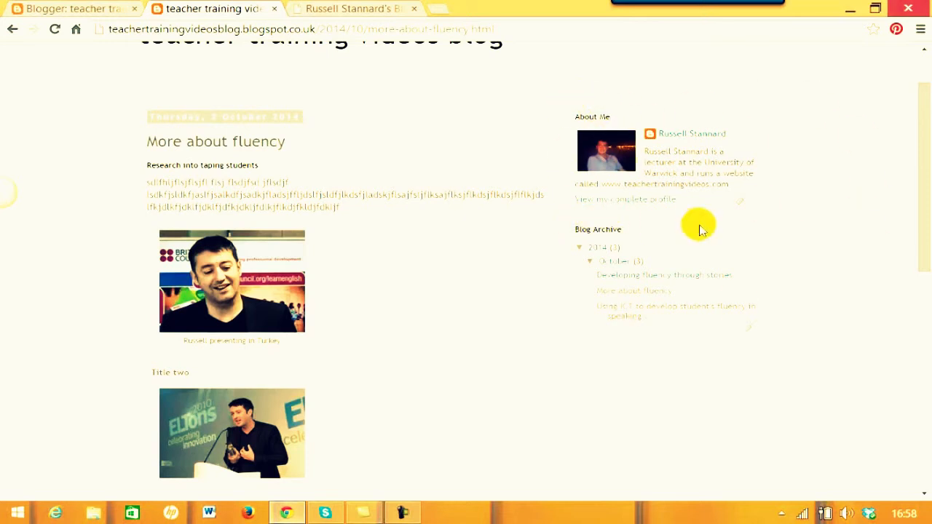
drag(920, 166, 920, 90)
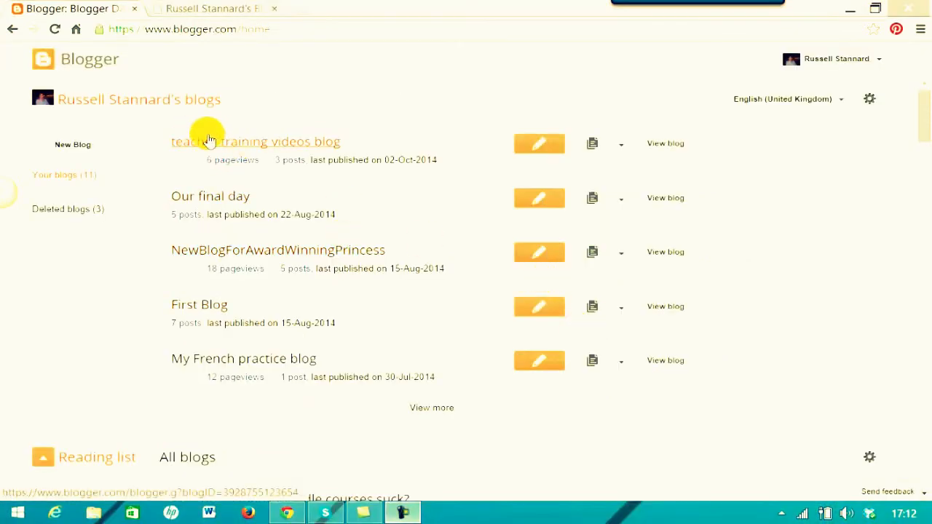
Go to the Layout page of teacher training videos blog from its dashboard menu.
click(620, 149)
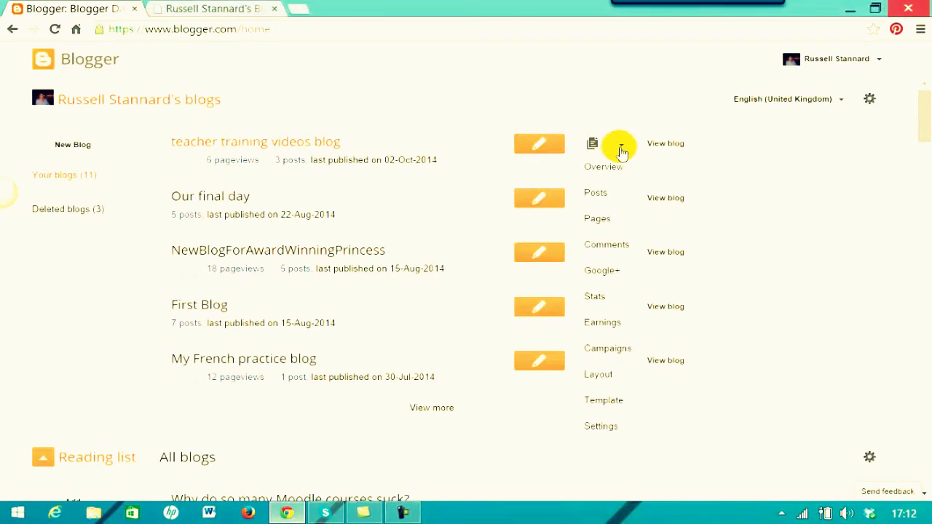
click(590, 374)
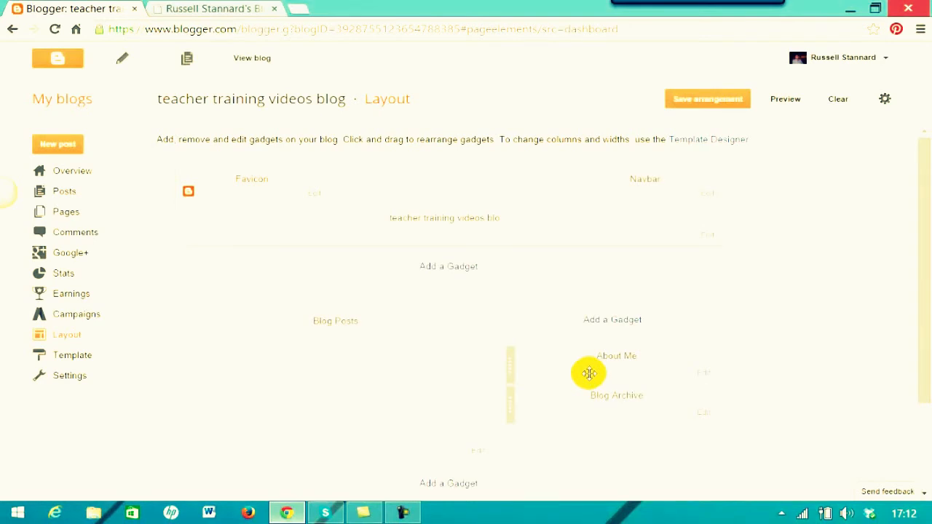
drag(926, 316, 928, 360)
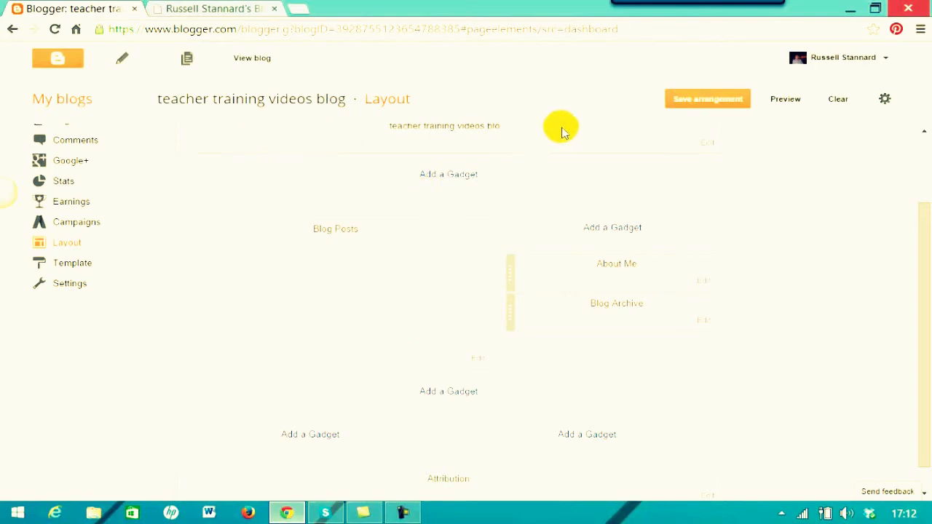
drag(919, 219, 920, 208)
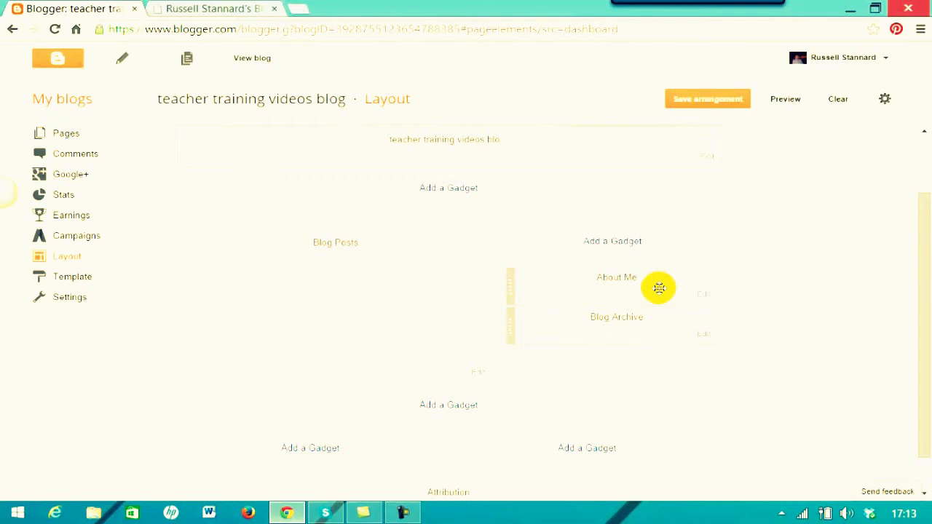
Remove the About Me gadget from the sidebar and confirm the removal.
click(705, 298)
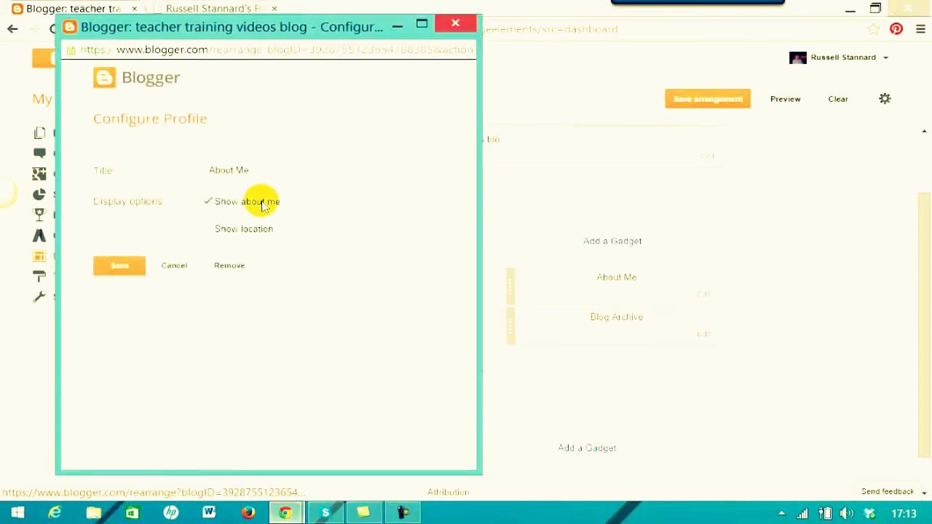
click(227, 271)
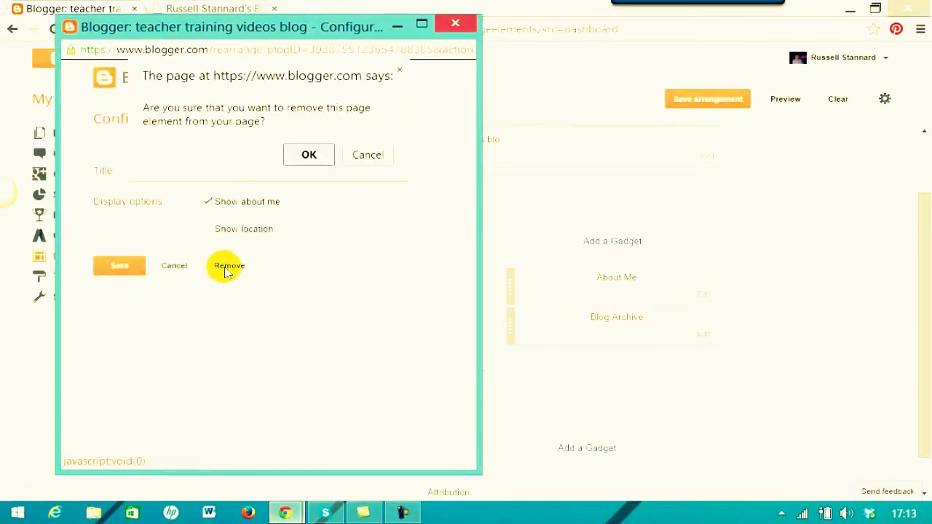
click(308, 153)
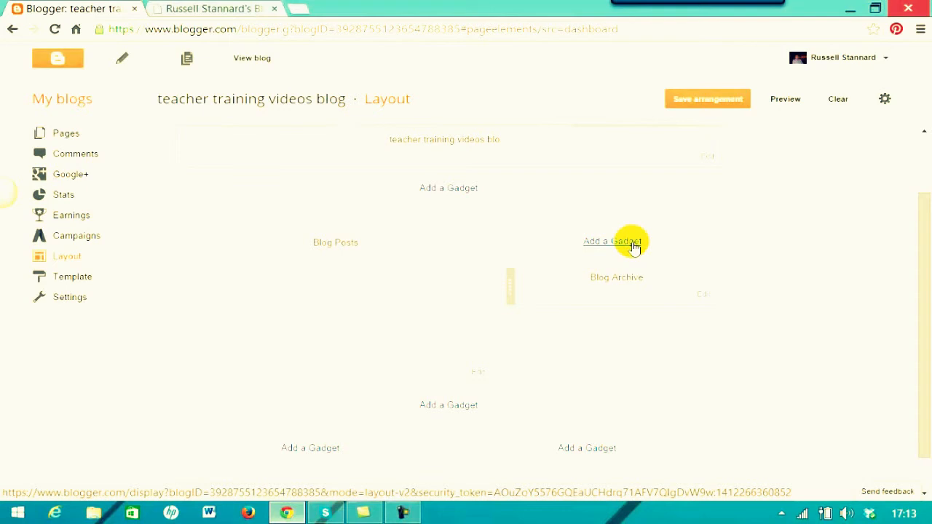
Add a Labels gadget titled Labels, sorted alphabetically, and save the layout arrangement.
click(629, 246)
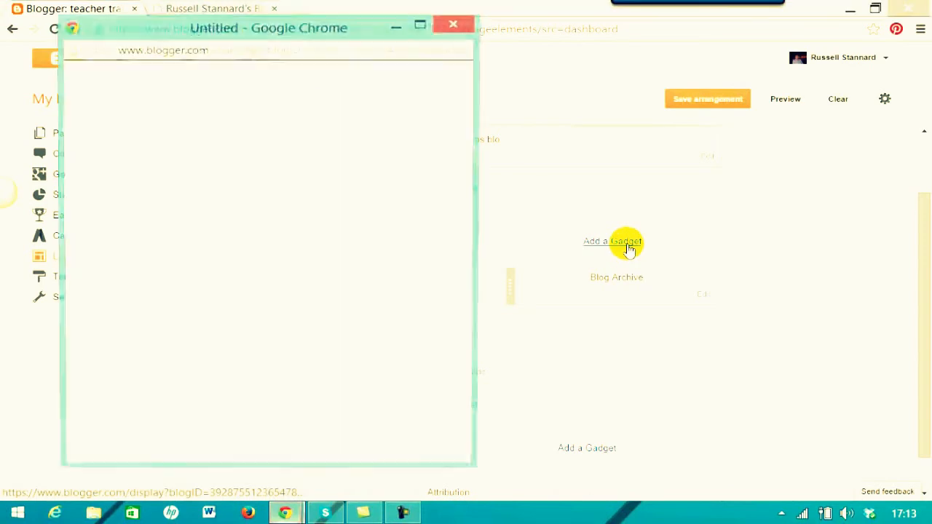
drag(471, 124, 281, 154)
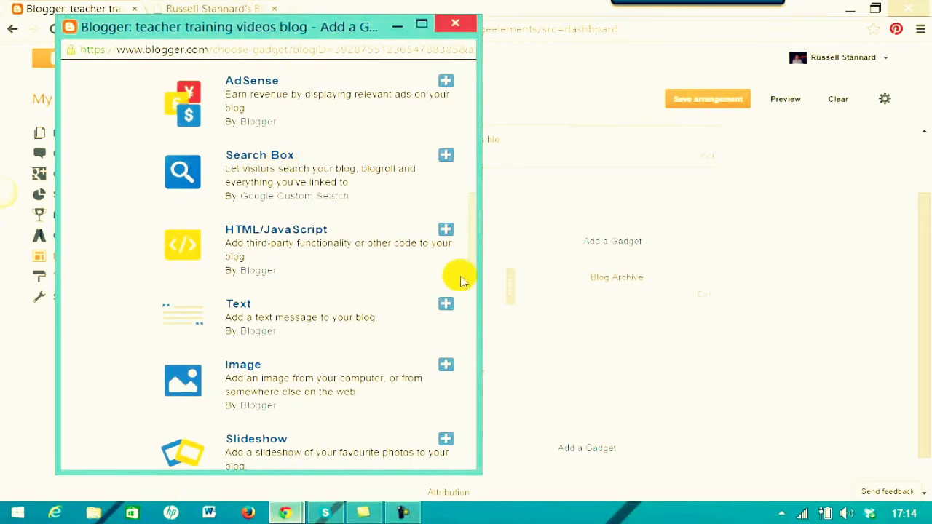
drag(472, 255, 466, 397)
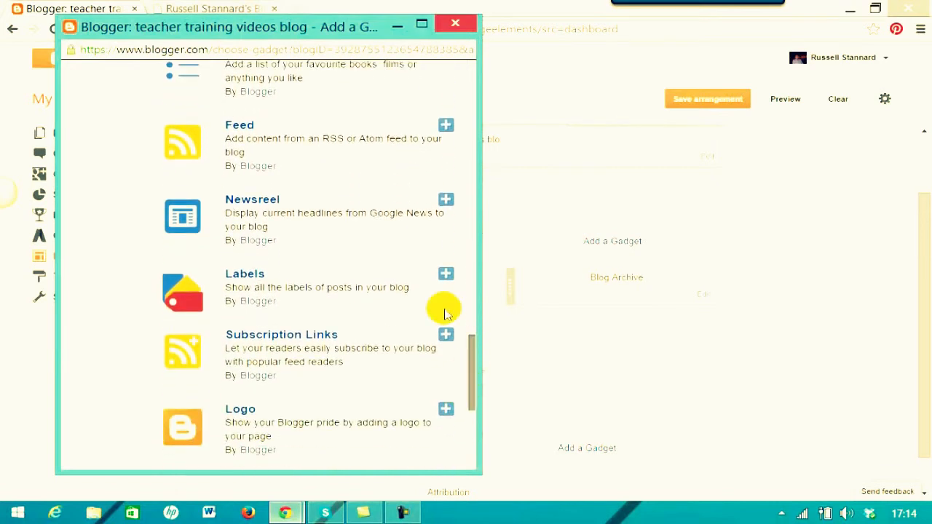
click(236, 276)
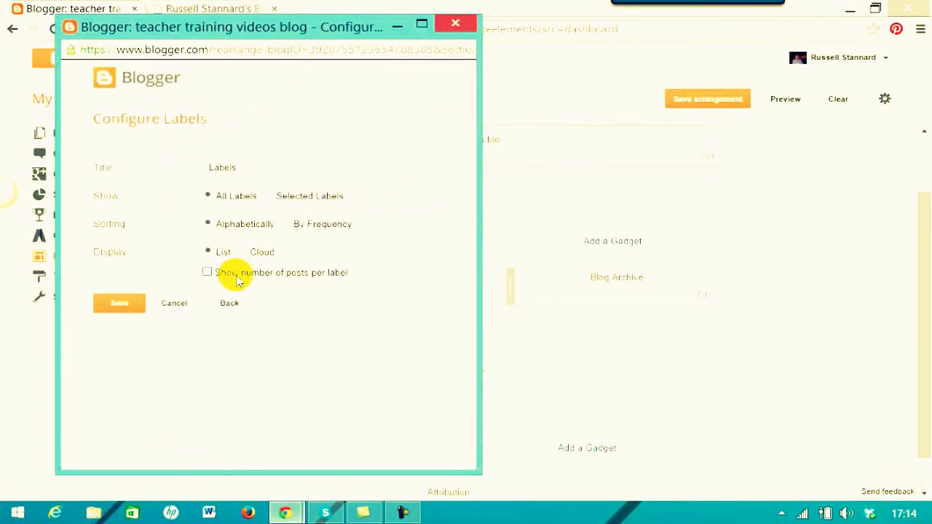
click(209, 174)
click(208, 222)
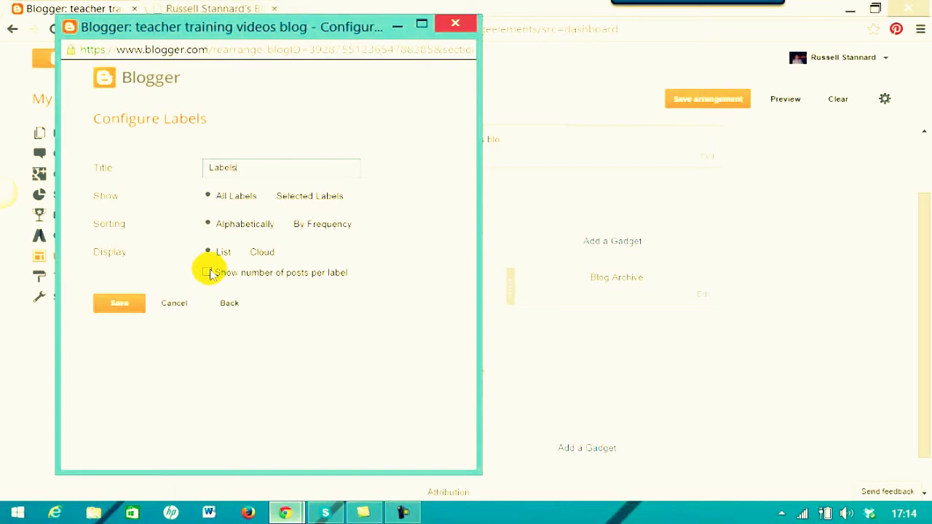
click(114, 306)
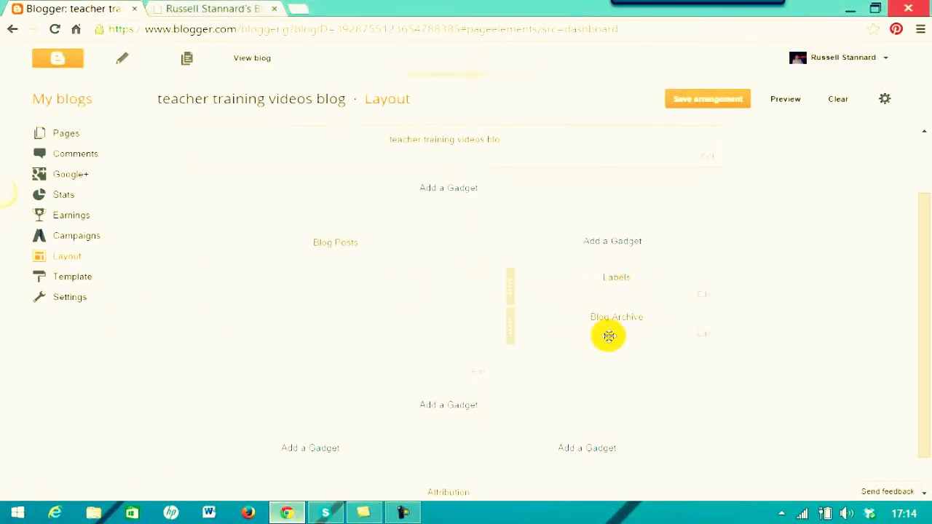
click(704, 104)
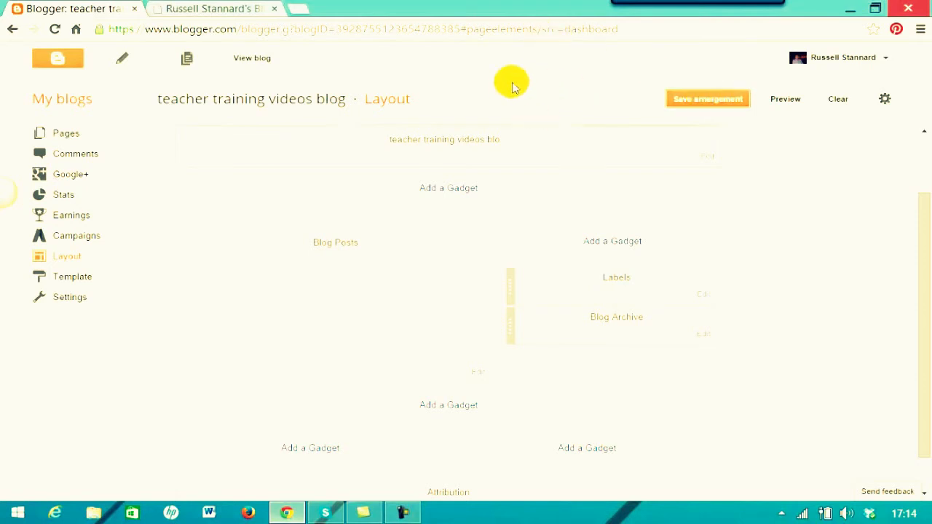
View the blog filtered by the Fluency, Vocaroo and ICT tools labels, then return to Layout.
click(250, 58)
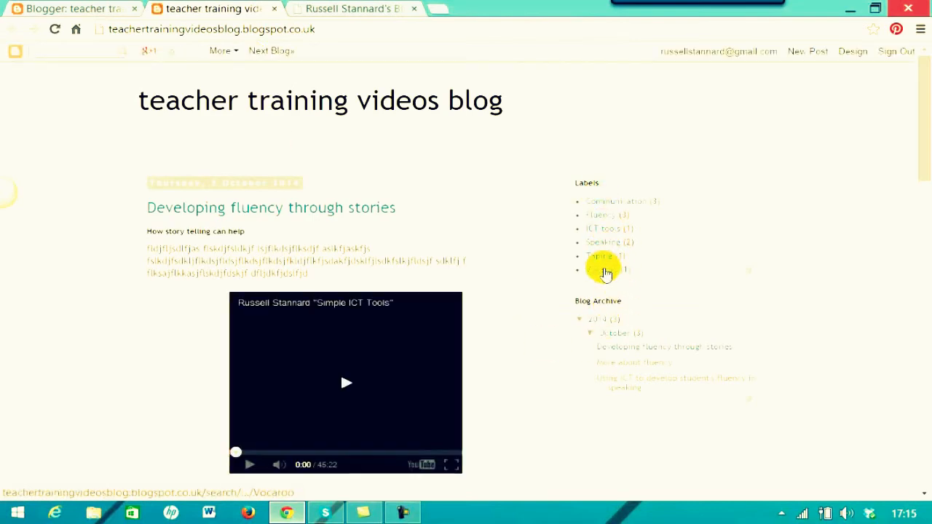
click(598, 217)
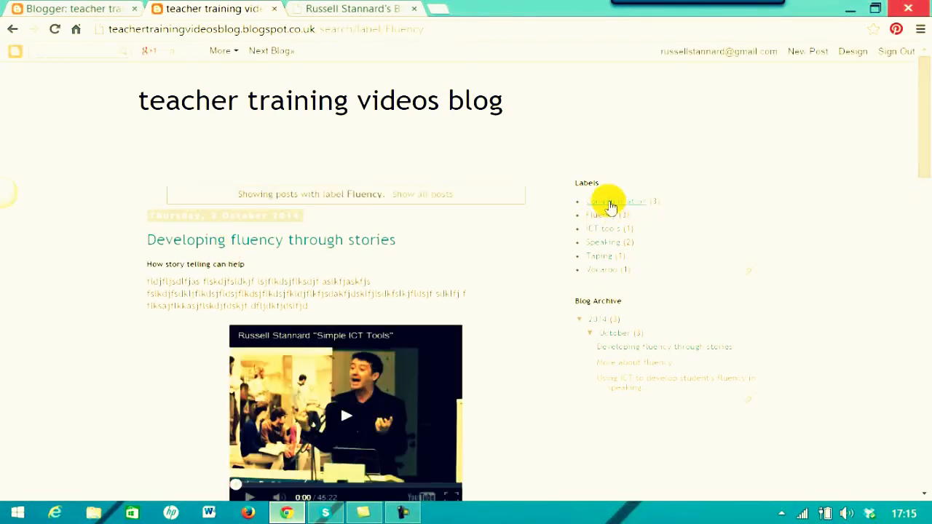
click(609, 273)
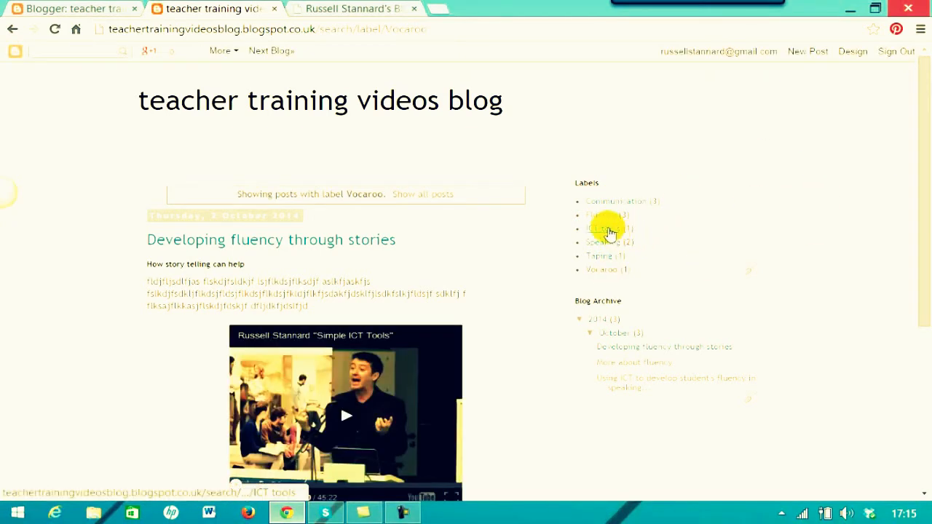
click(610, 231)
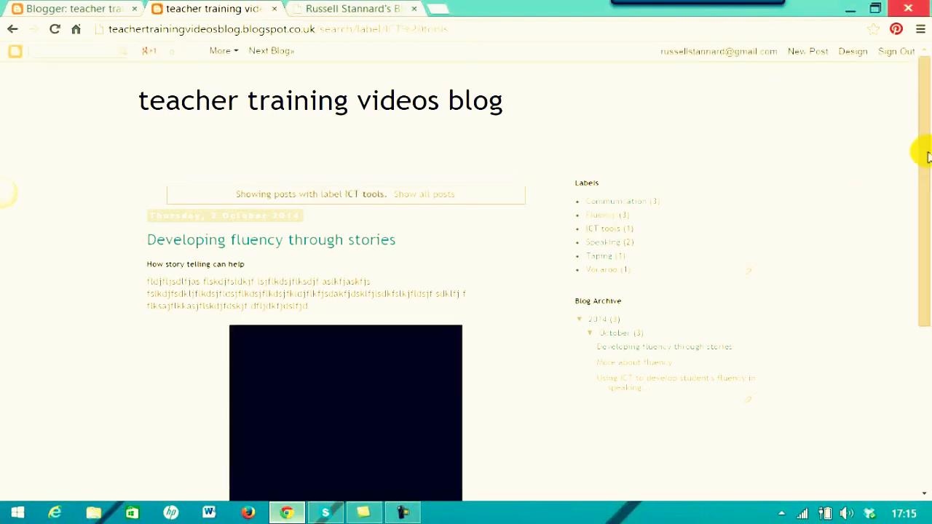
drag(927, 161, 919, 198)
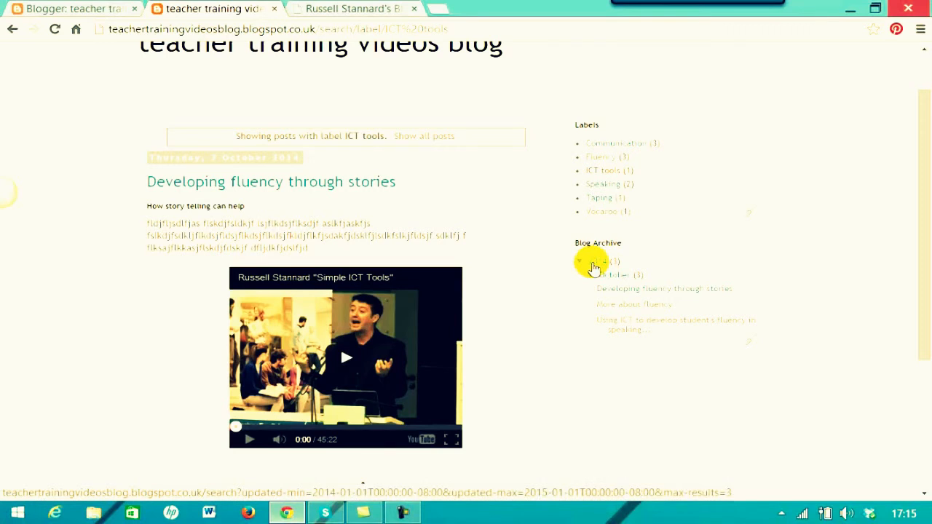
scroll(593, 268, up, 1)
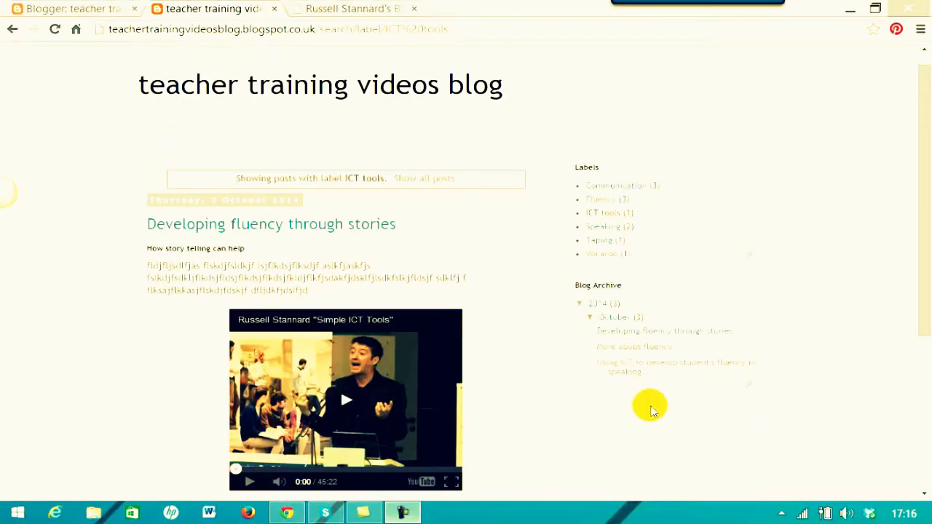
click(82, 16)
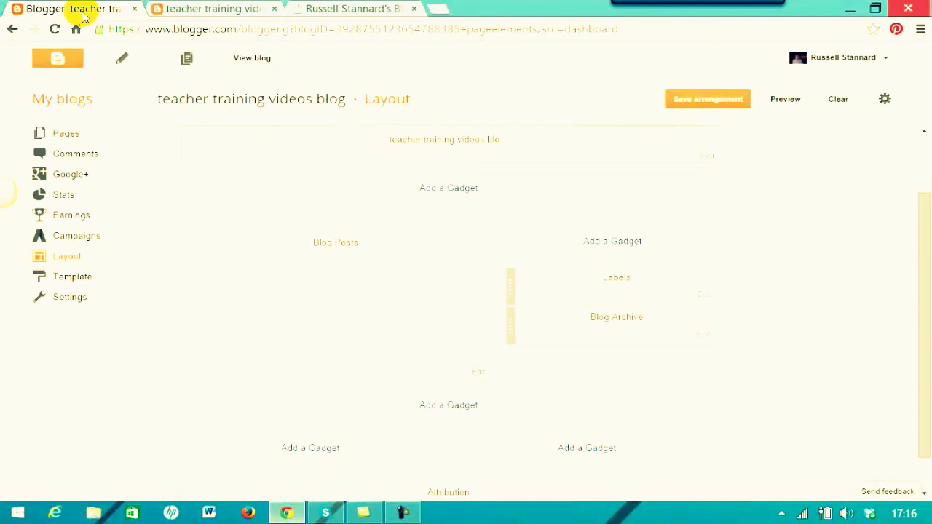
Add a Blog's stats gadget showing Total Pageviews as a plain number, placed below Blog Archive.
drag(922, 198, 930, 236)
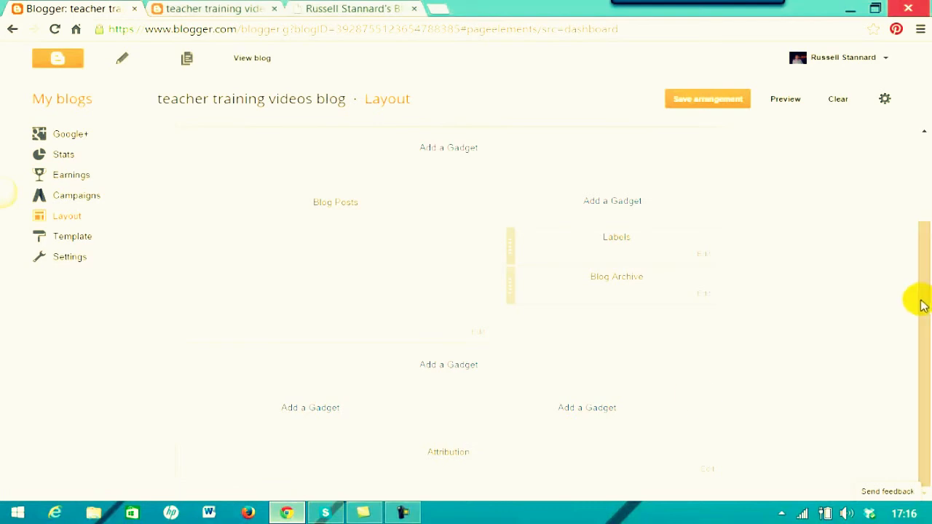
drag(924, 259, 921, 222)
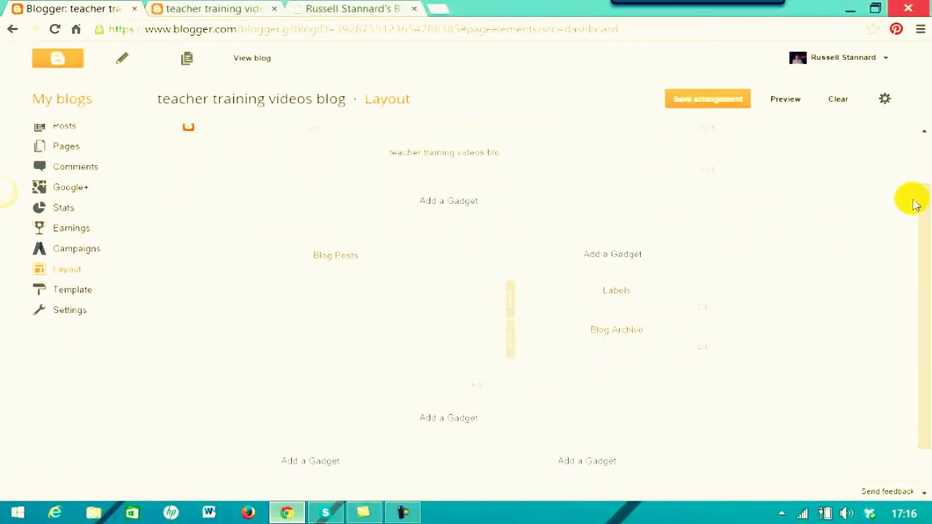
drag(916, 214, 922, 230)
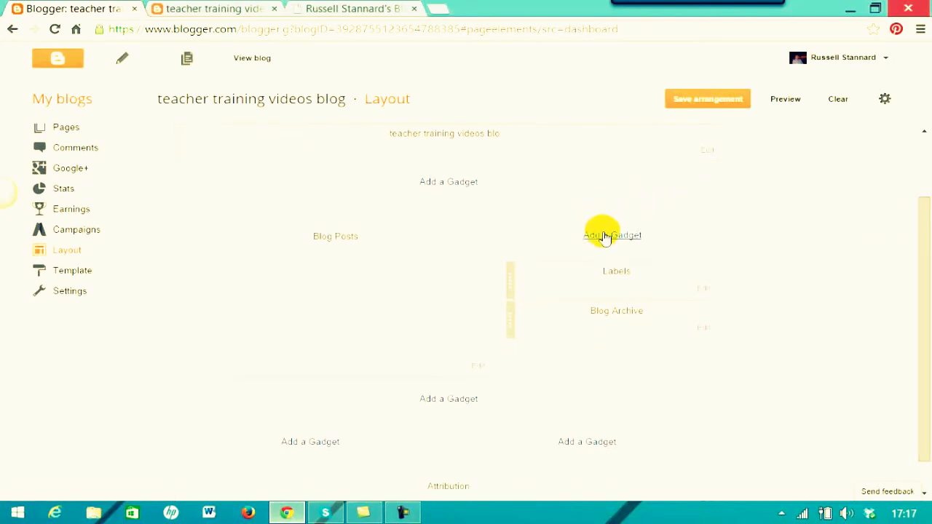
click(604, 235)
drag(474, 127, 449, 202)
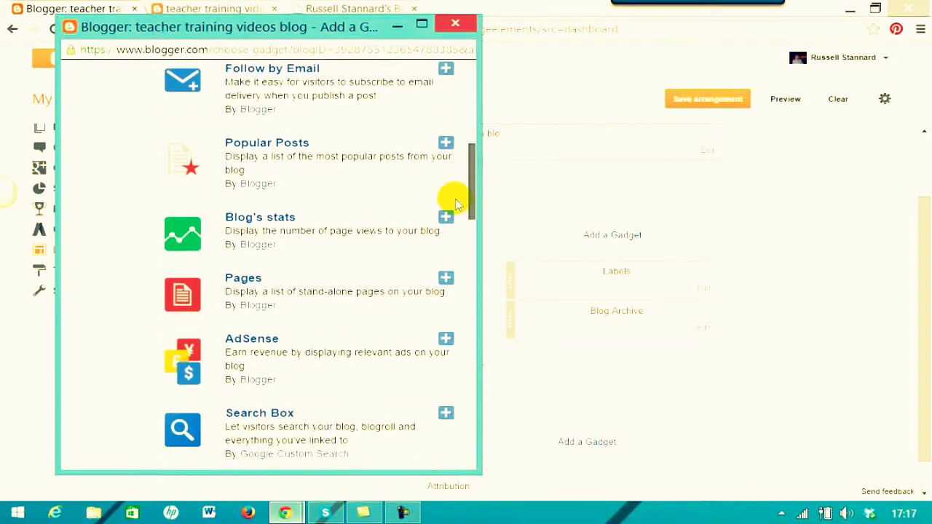
click(235, 218)
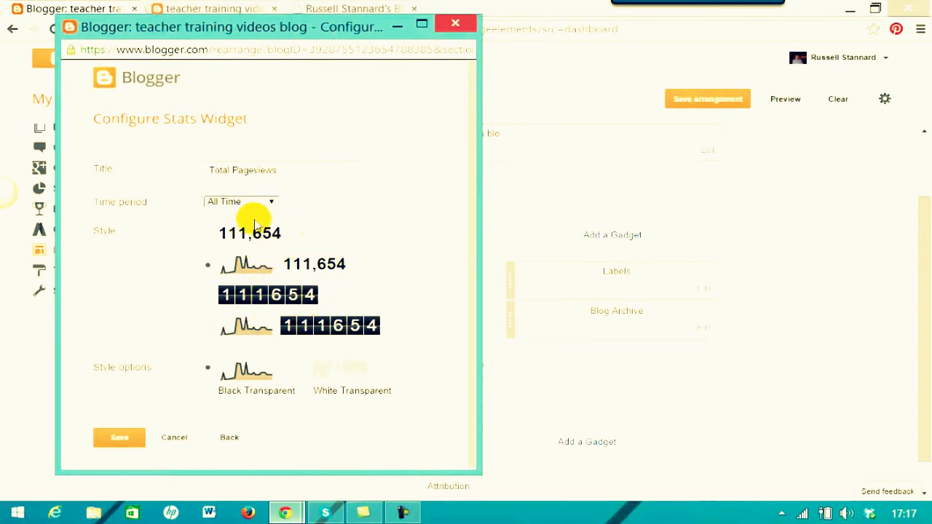
click(209, 234)
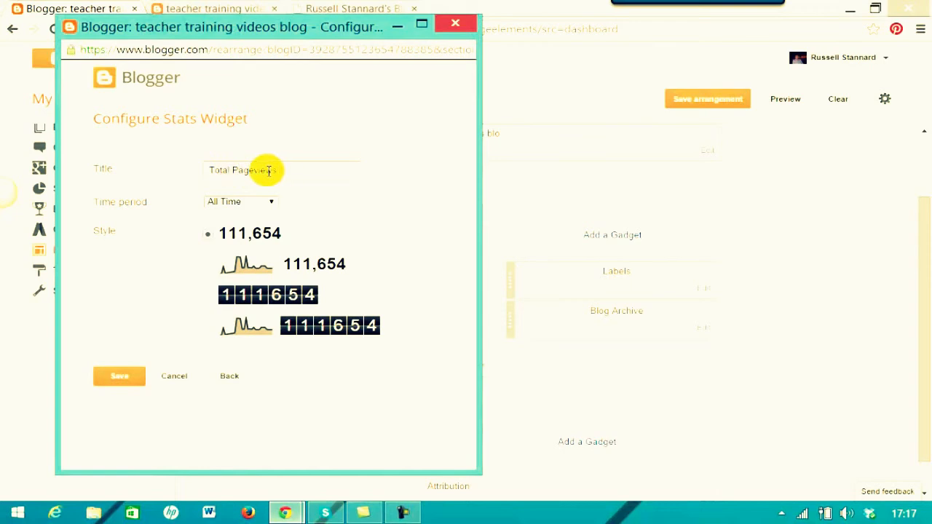
click(121, 378)
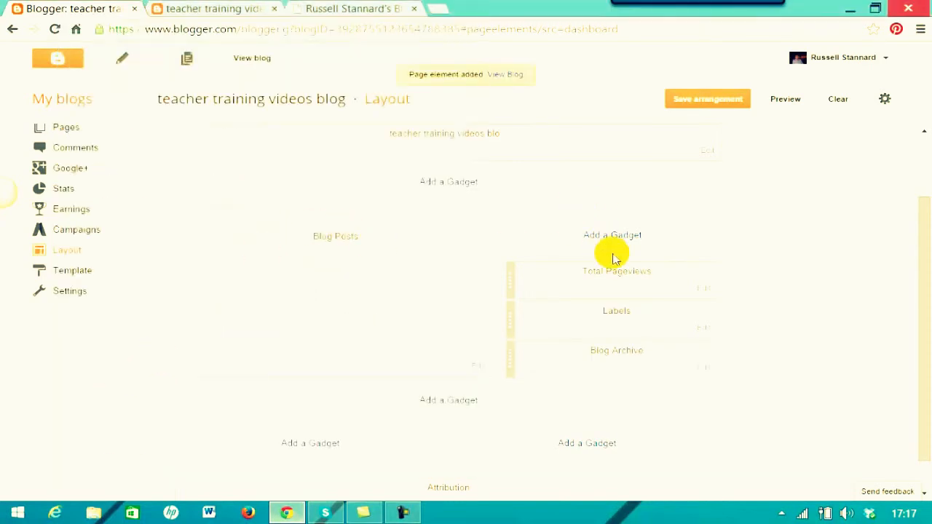
drag(633, 293, 638, 370)
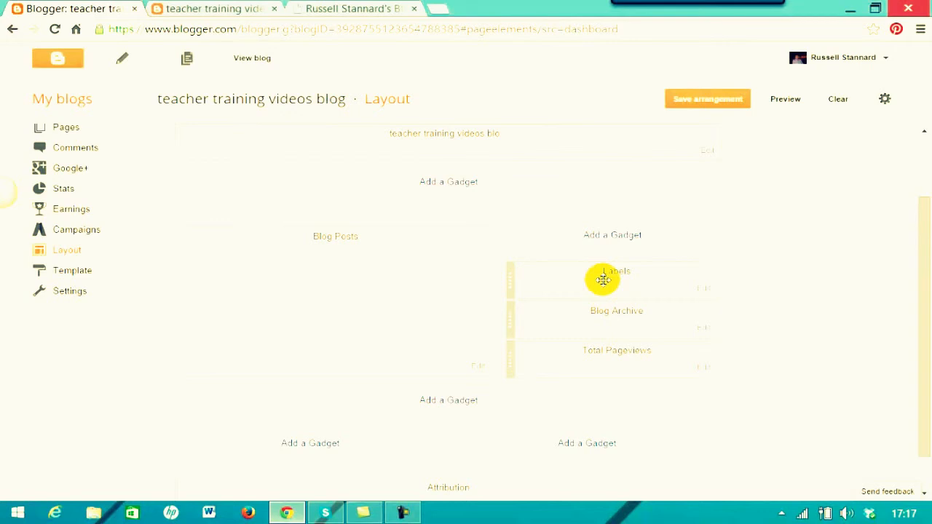
Add a Search Box gadget above Labels in the sidebar and save the arrangement.
click(612, 235)
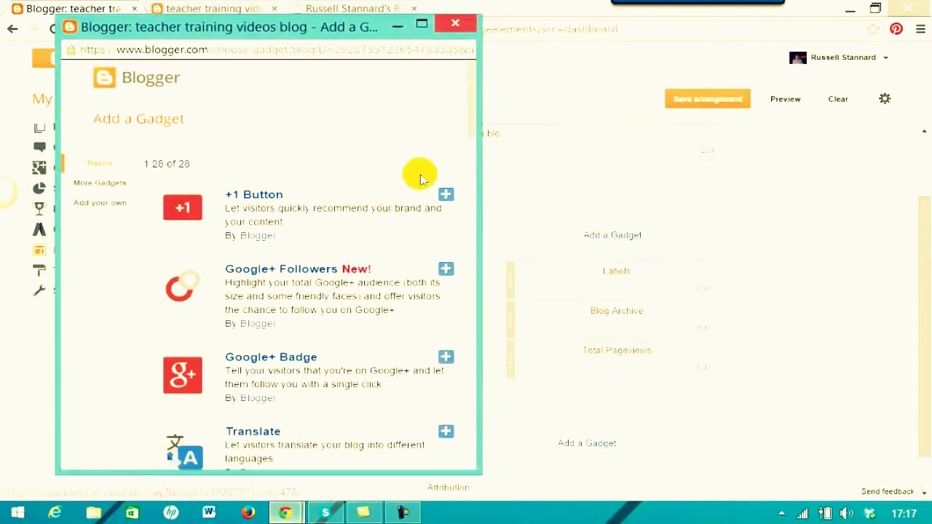
drag(474, 114, 459, 230)
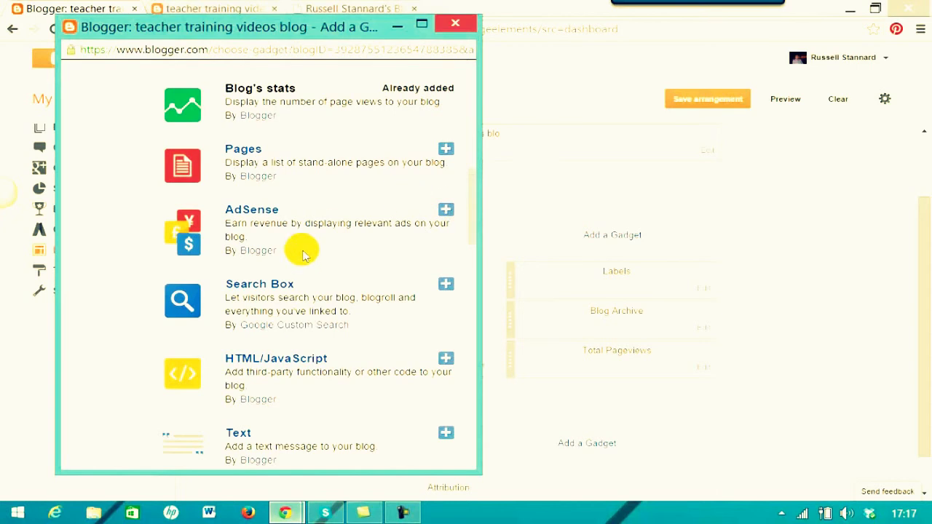
click(257, 287)
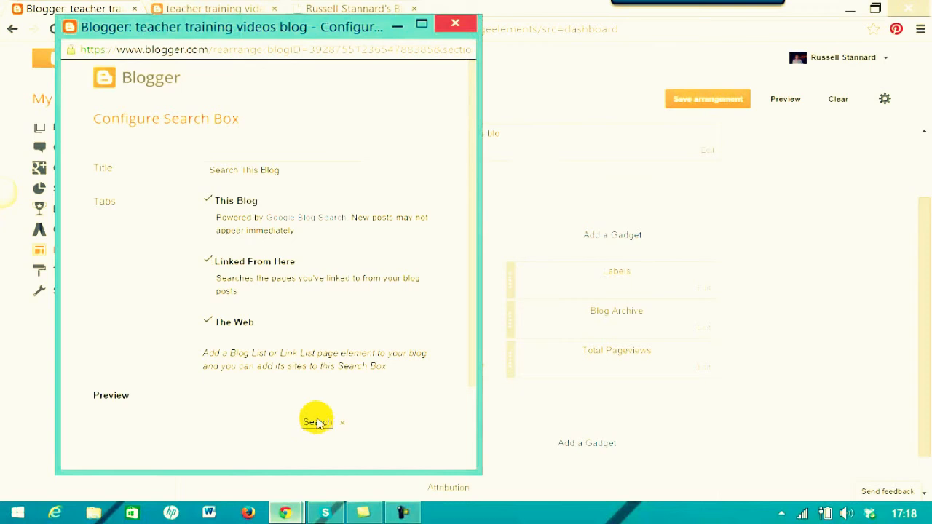
drag(474, 369, 468, 431)
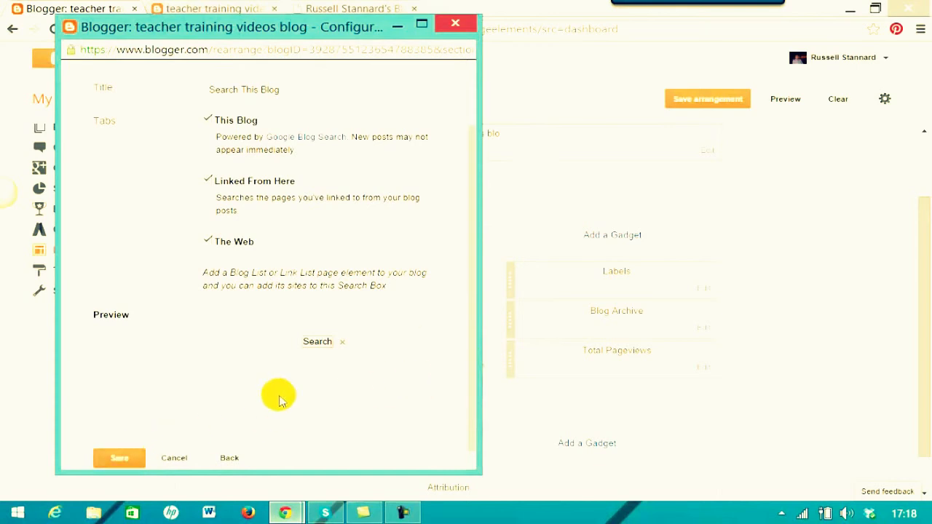
click(115, 460)
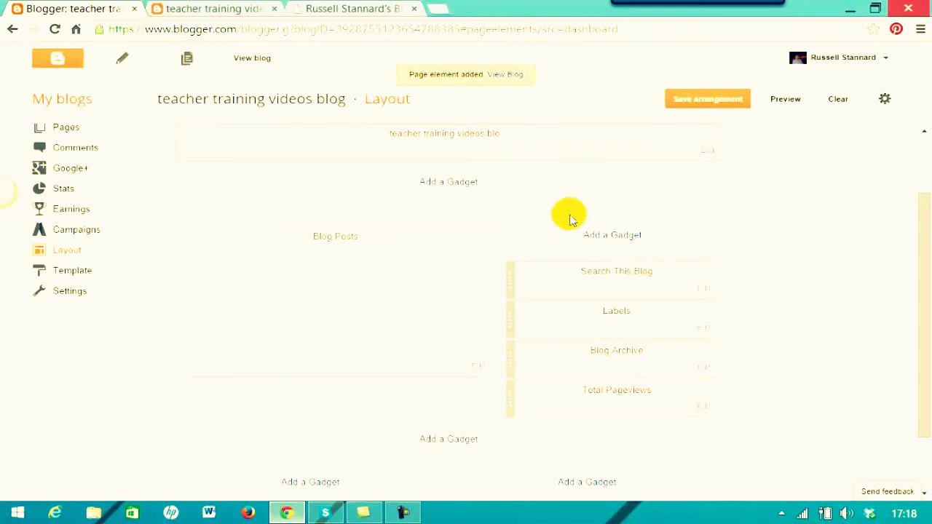
click(701, 104)
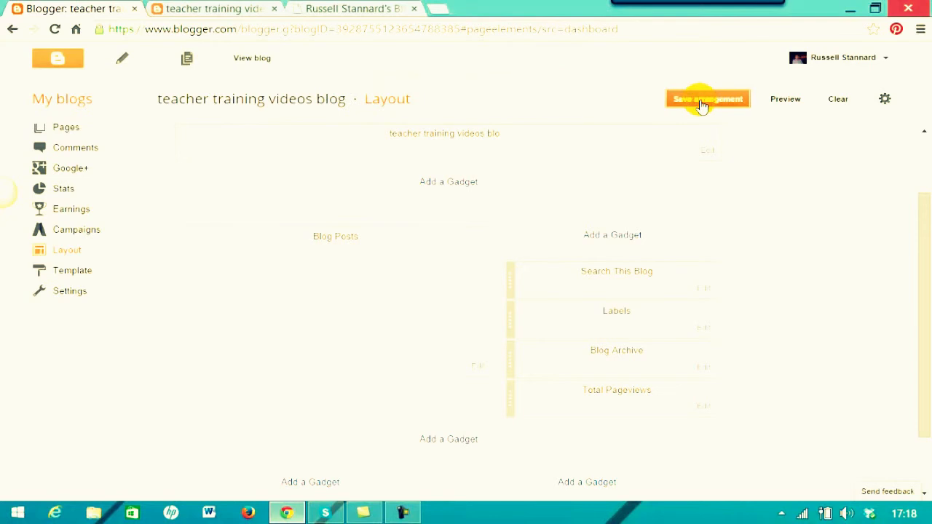
View the live blog and scroll through its sidebar, where Total Pageviews shows 11.
click(252, 58)
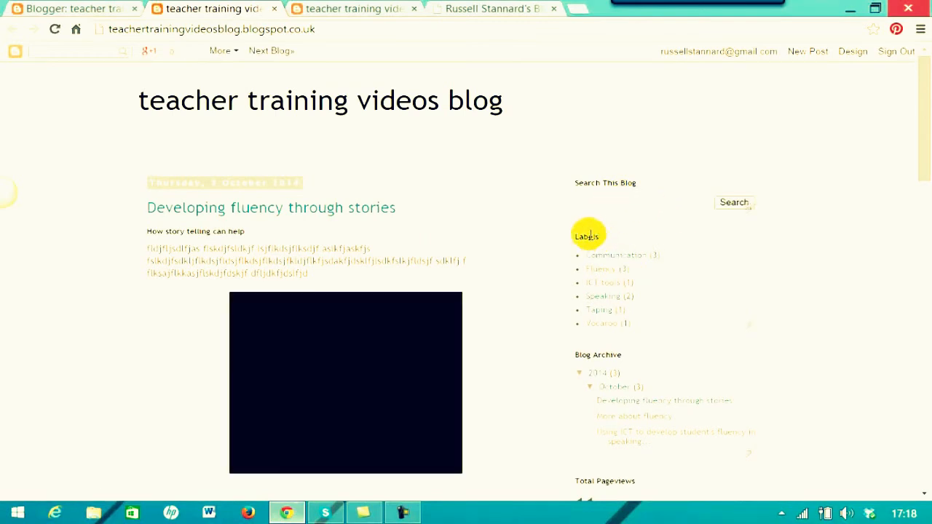
scroll(922, 172, down, 2)
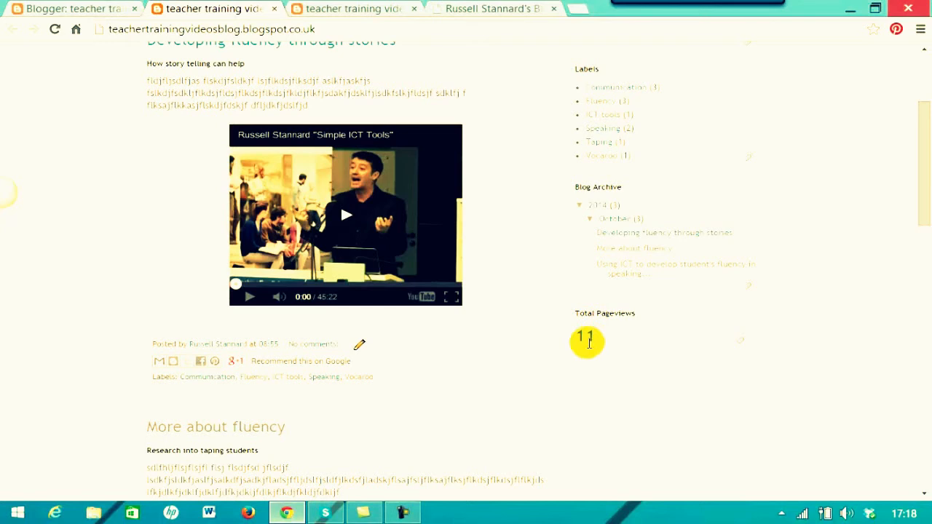
drag(922, 214, 920, 162)
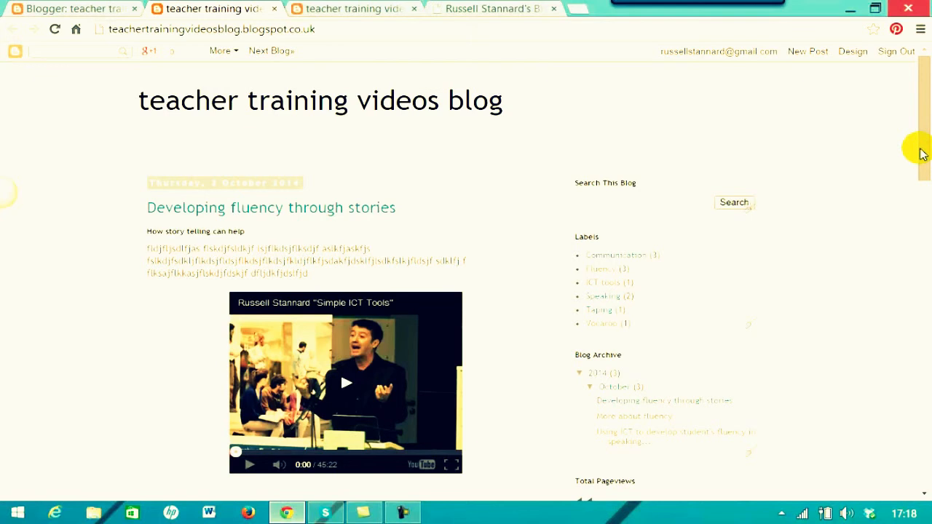
scroll(922, 131, down, 1)
scroll(922, 131, up, 1)
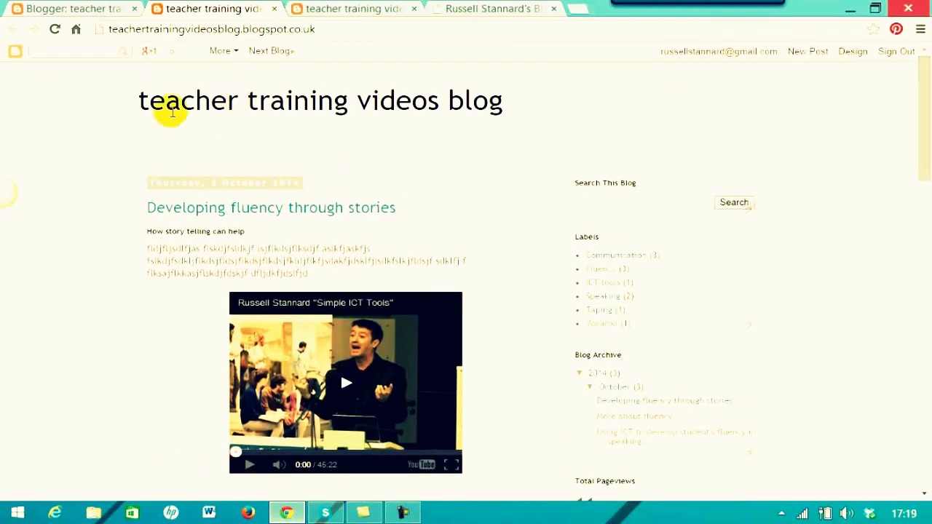
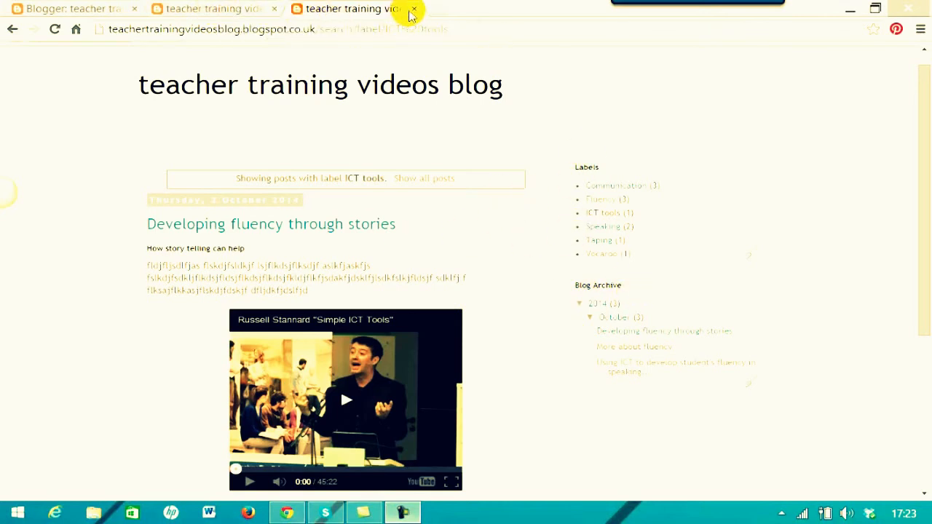
Close the ICT tools label-filtered tab and scroll through the blog's home page.
click(413, 9)
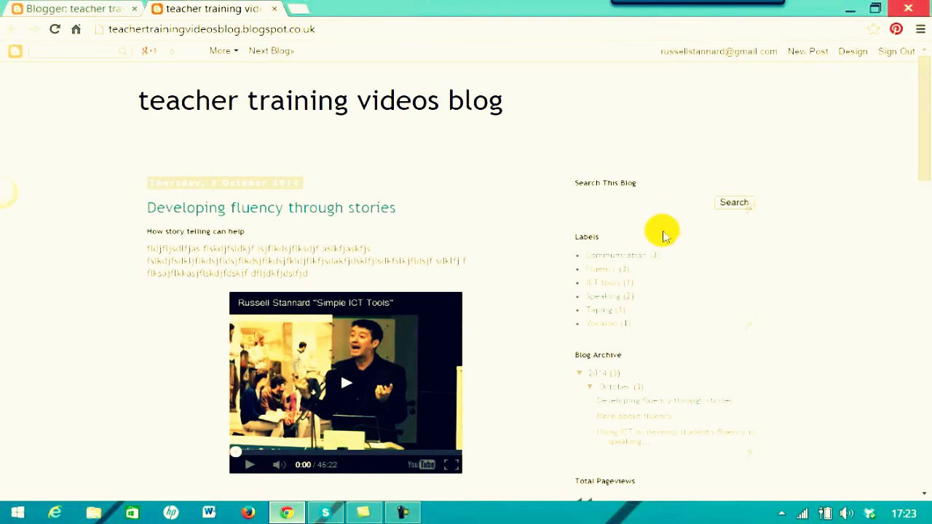
drag(923, 156, 924, 183)
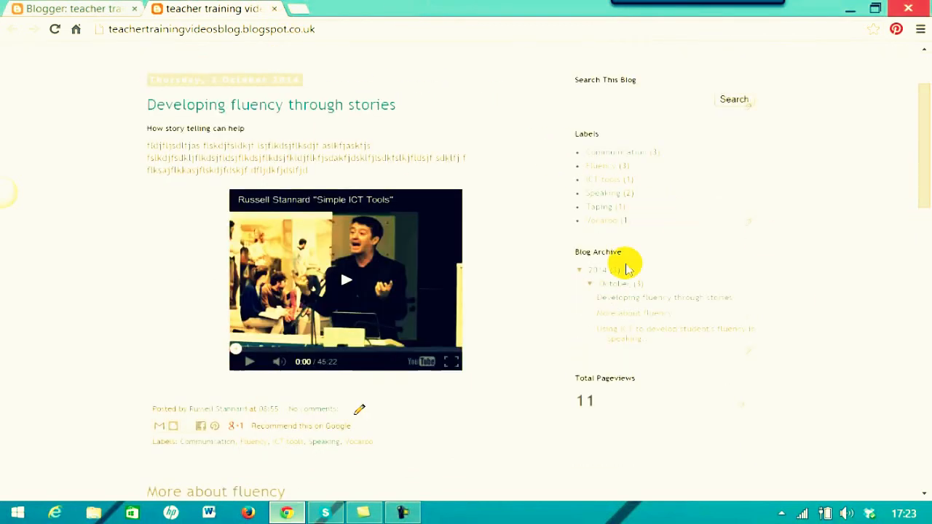
drag(922, 137, 911, 83)
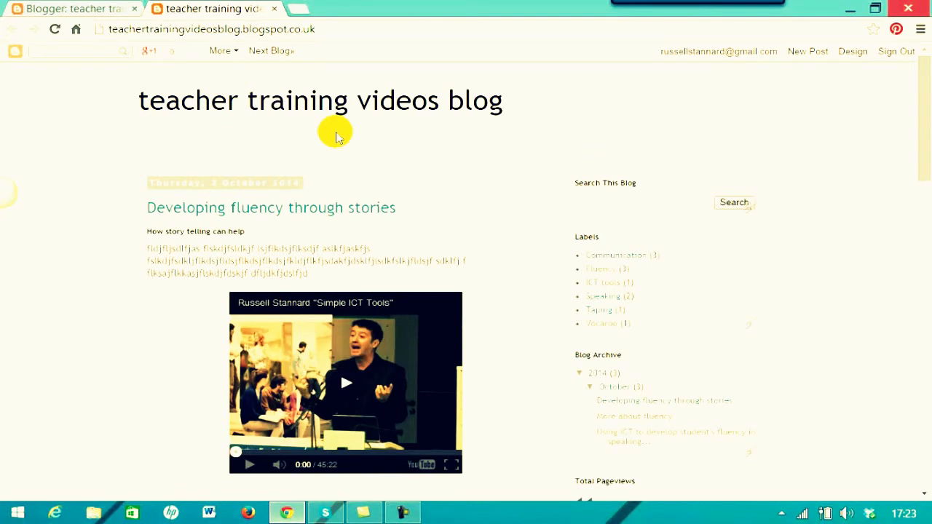
Start a new page from the teacher training videos blog's Pages section via My blogs.
click(274, 9)
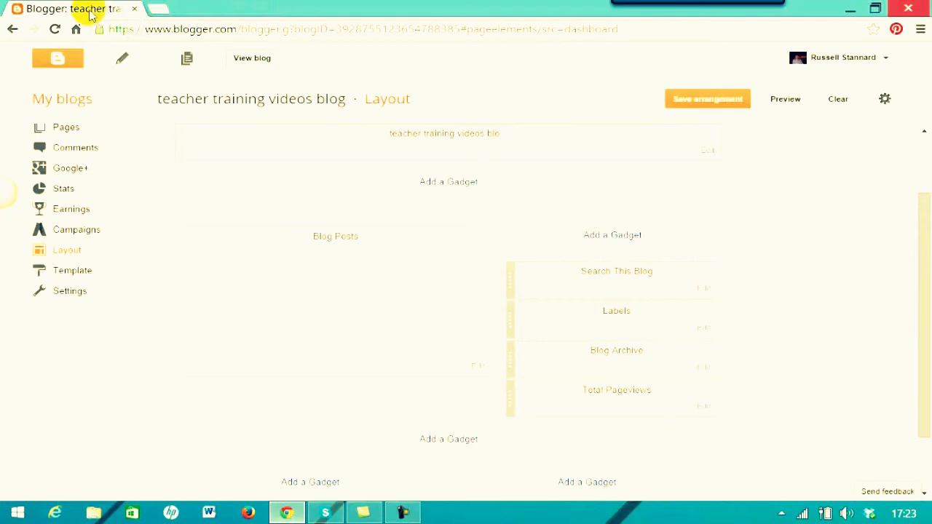
click(63, 100)
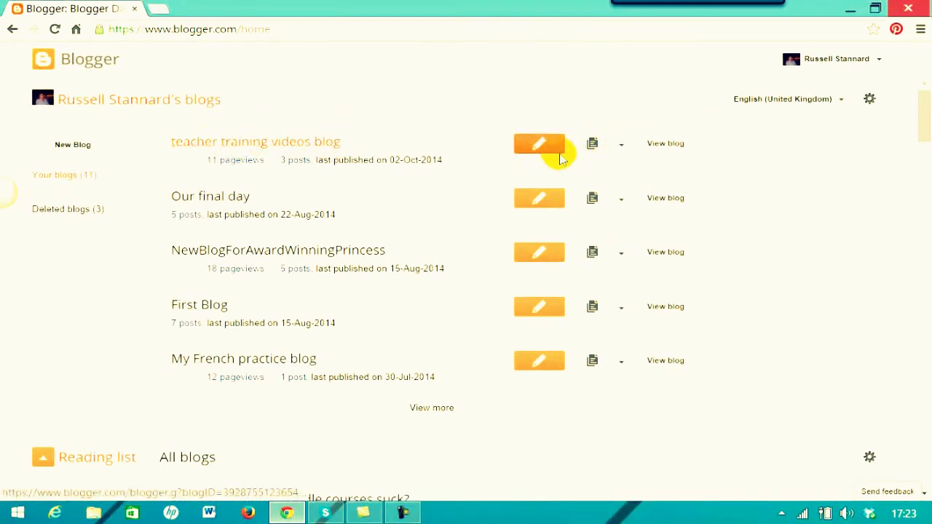
click(622, 145)
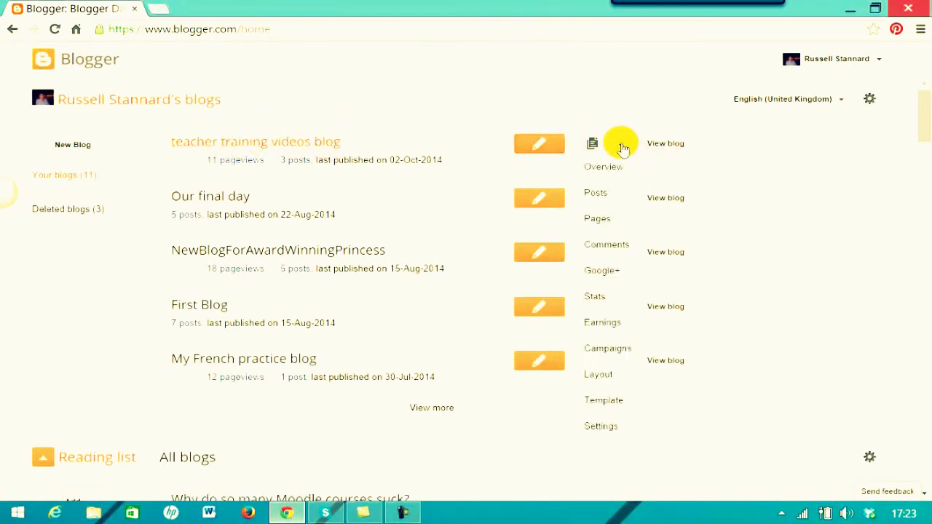
click(593, 219)
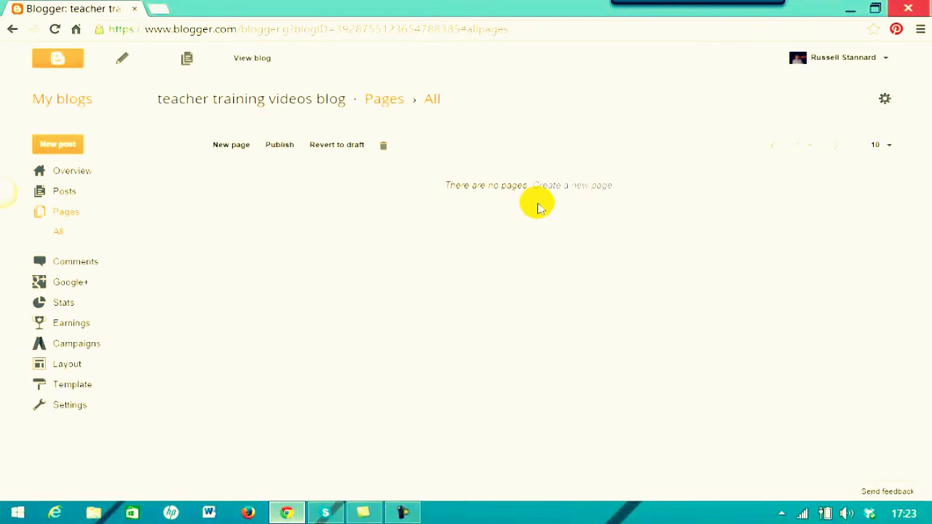
click(232, 148)
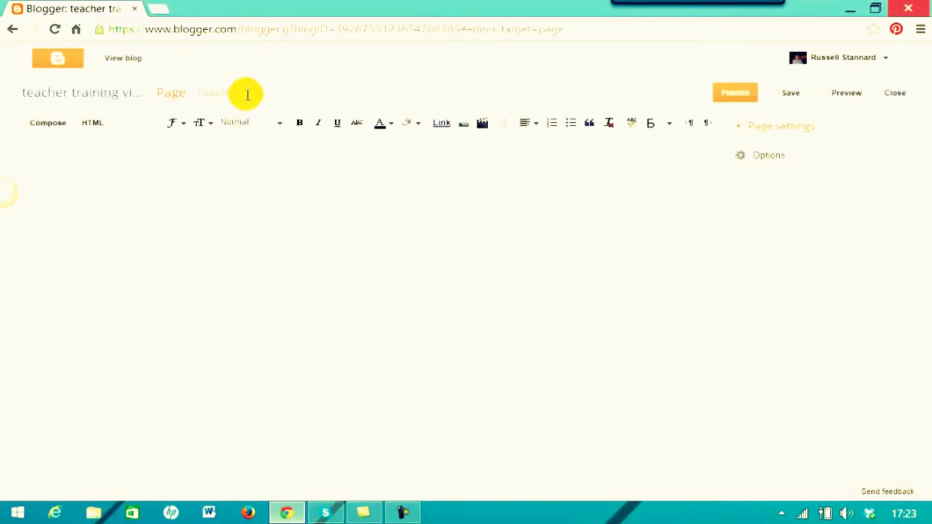
Title the new page 'About me' and type the author's name as its first line.
click(262, 99)
text(About )
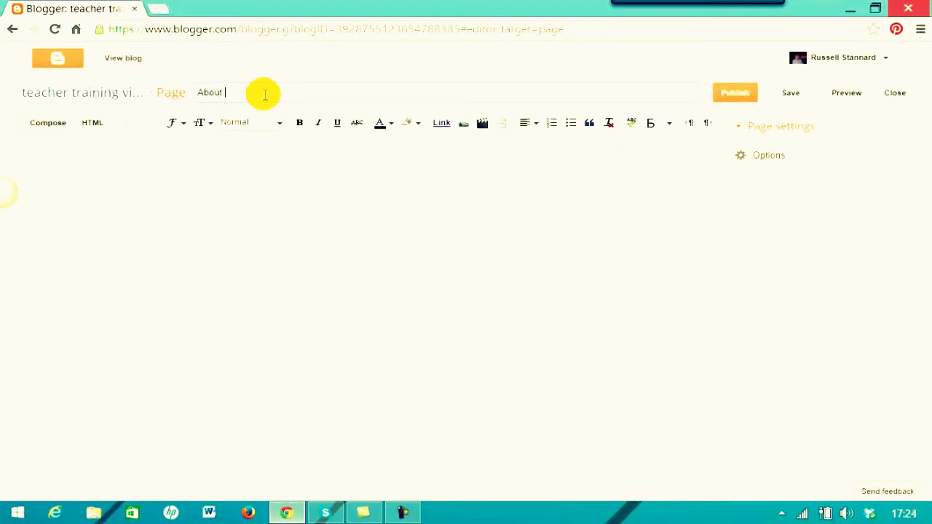
text(me)
click(218, 168)
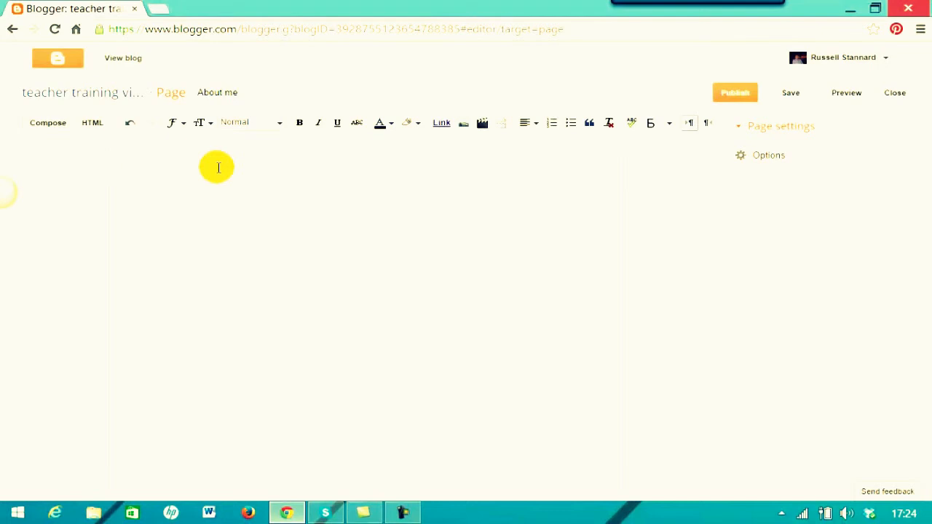
text(Russell Stannard)
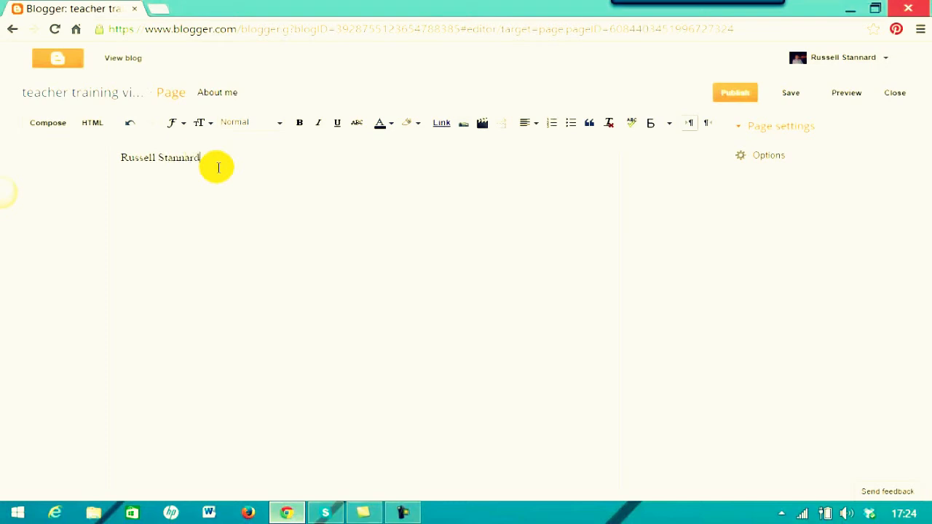
key(Return)
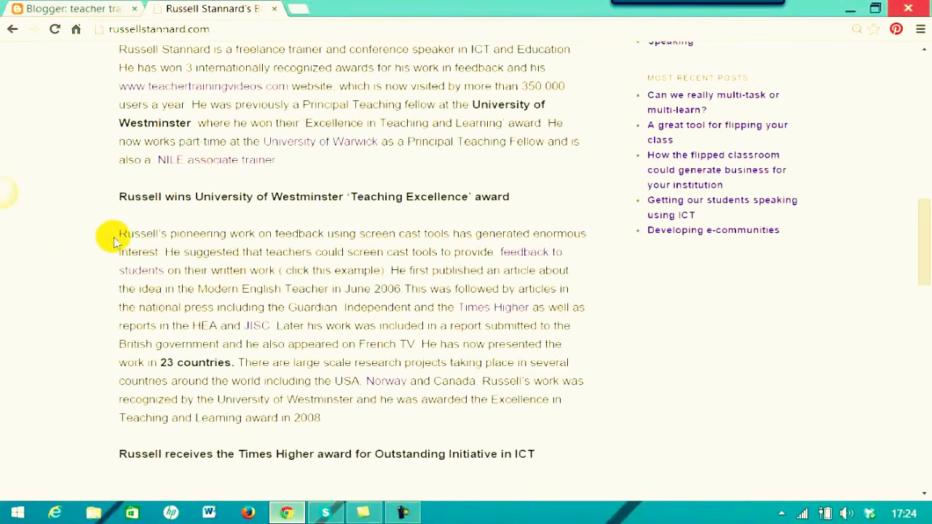
Copy the screencast feedback paragraph from the author's website for the Blogger page.
drag(120, 233, 558, 410)
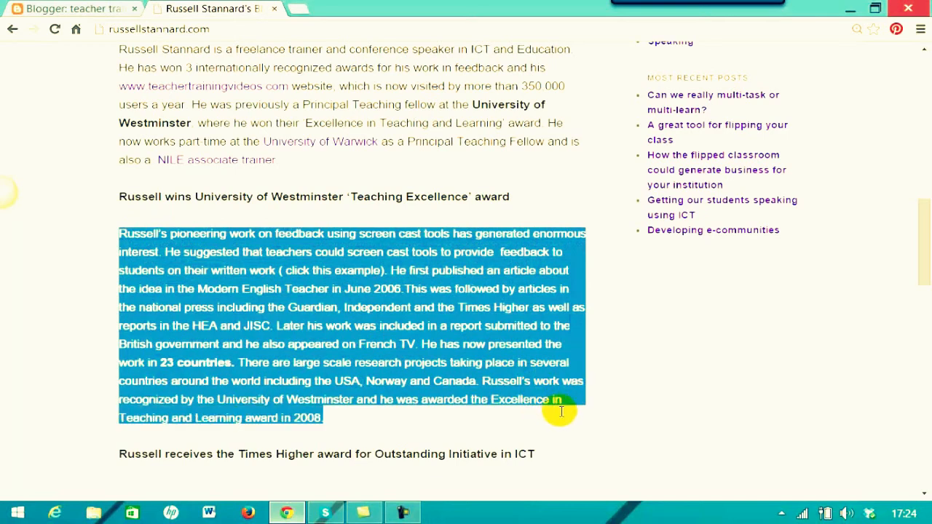
right_click(447, 309)
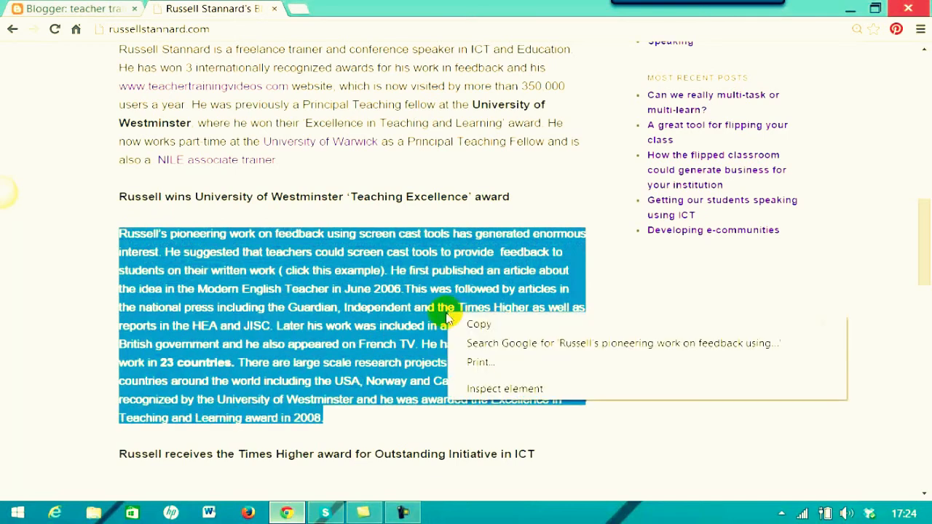
click(482, 323)
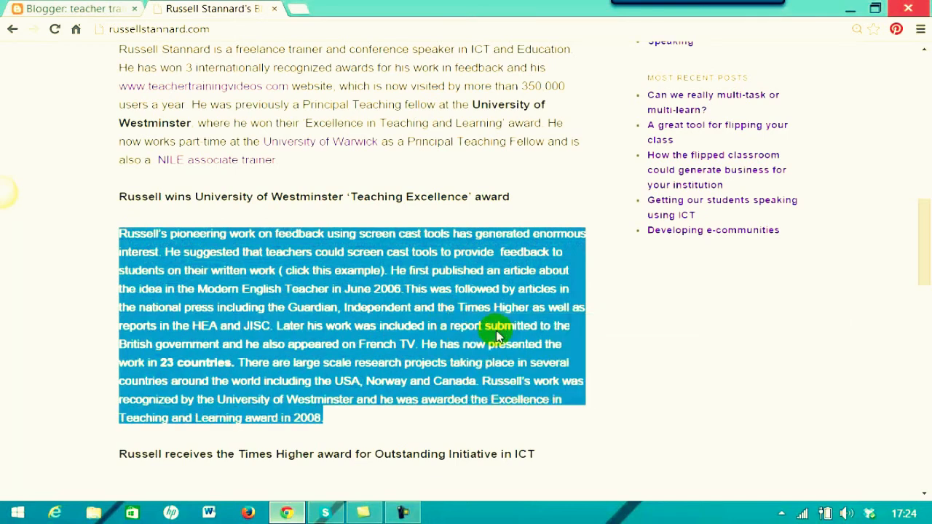
click(91, 9)
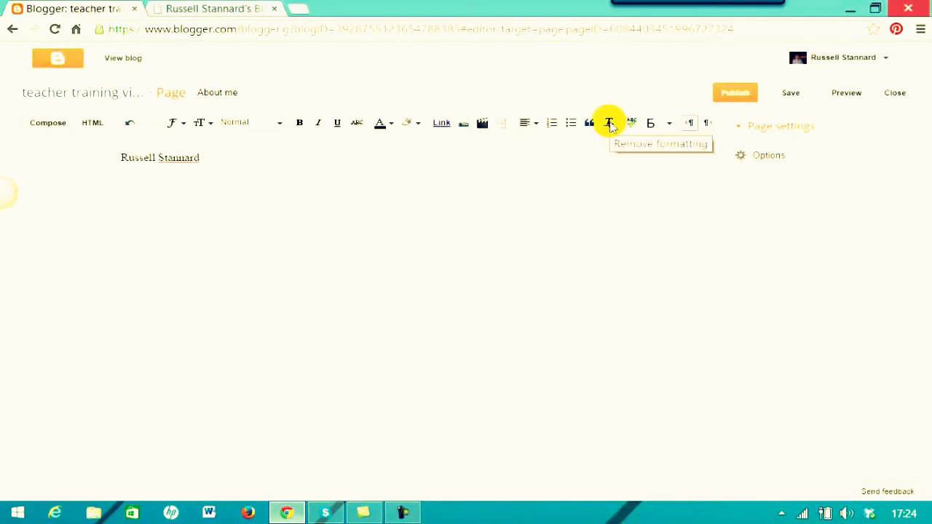
Paste the copied paragraph below the author's name and remove its formatting.
click(222, 159)
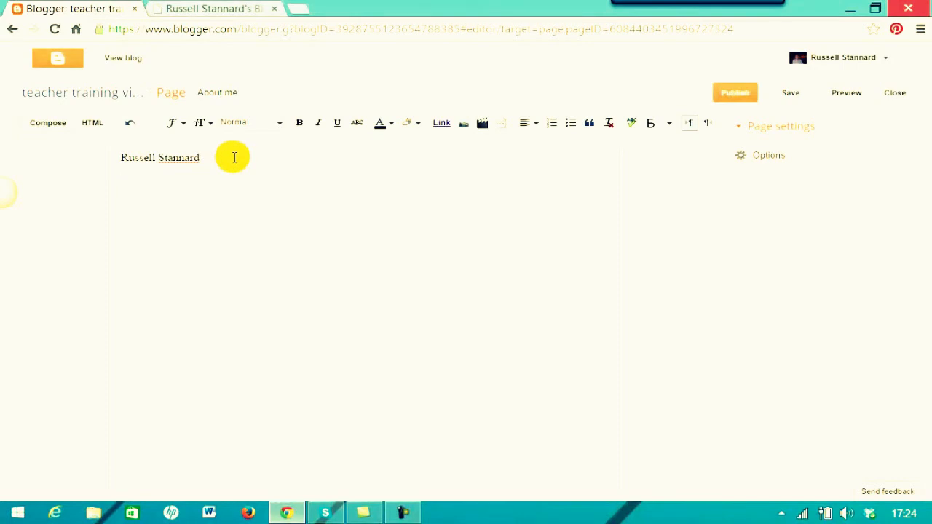
key(ctrl+v)
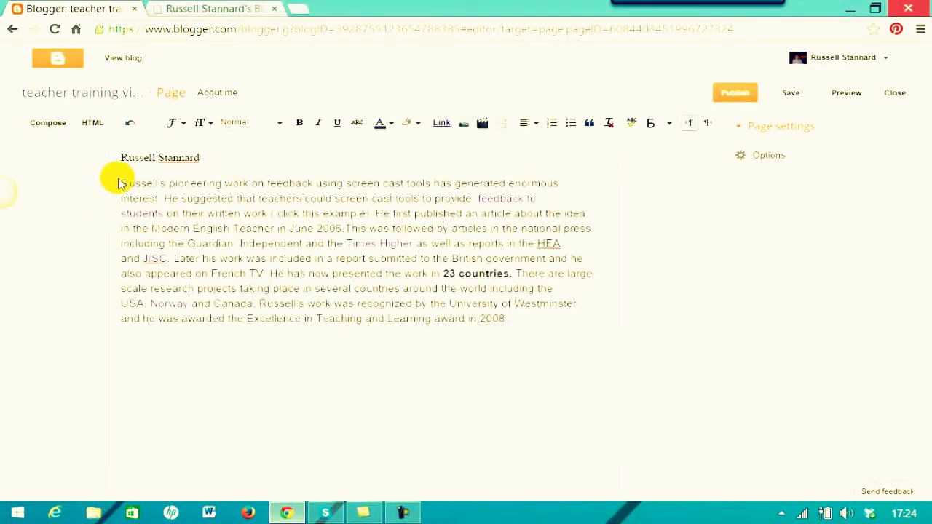
drag(121, 187, 507, 321)
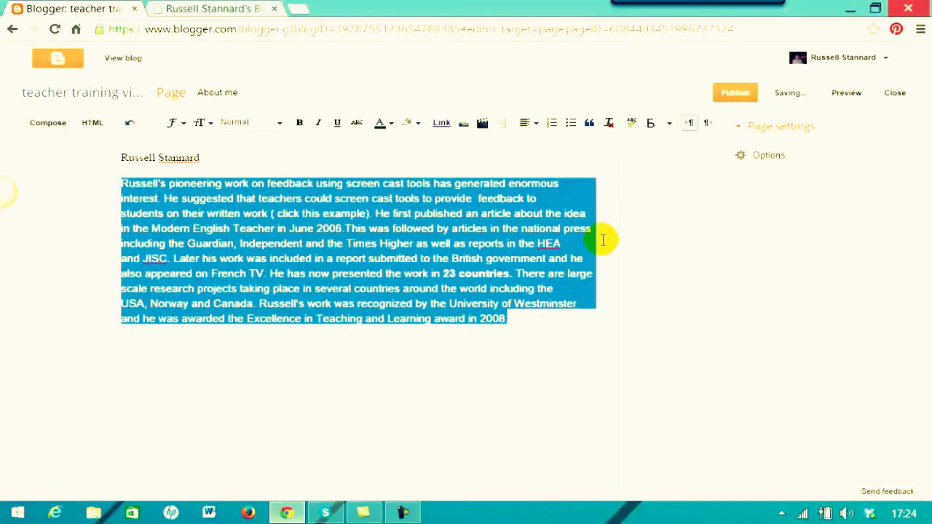
click(611, 125)
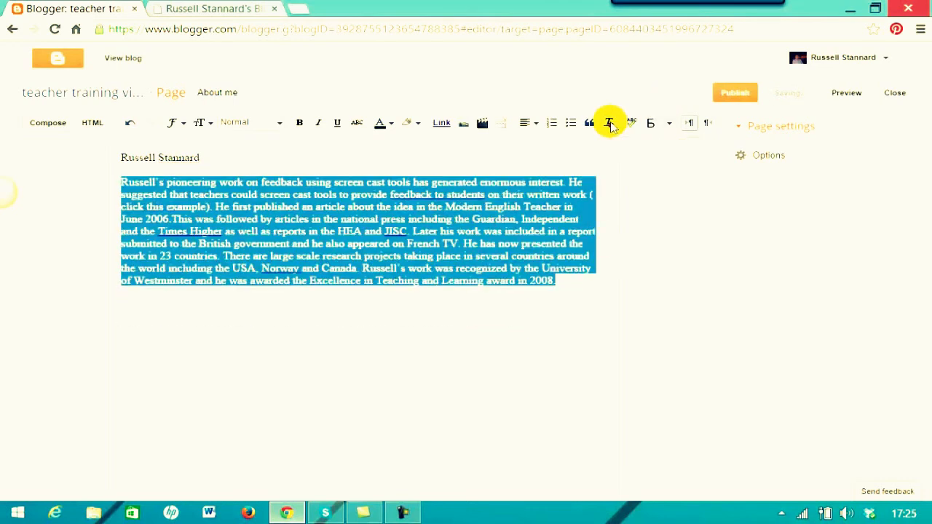
click(435, 377)
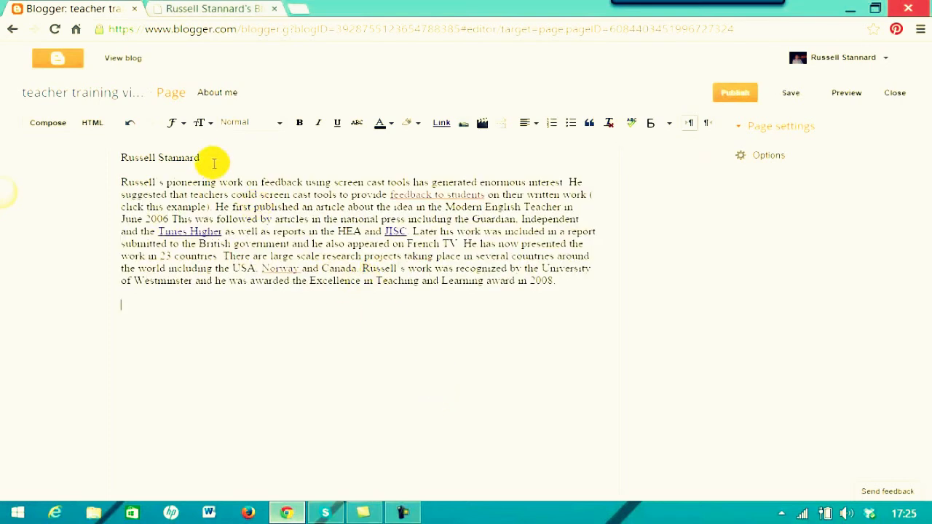
Format the author's name line as a Heading.
drag(209, 157, 114, 156)
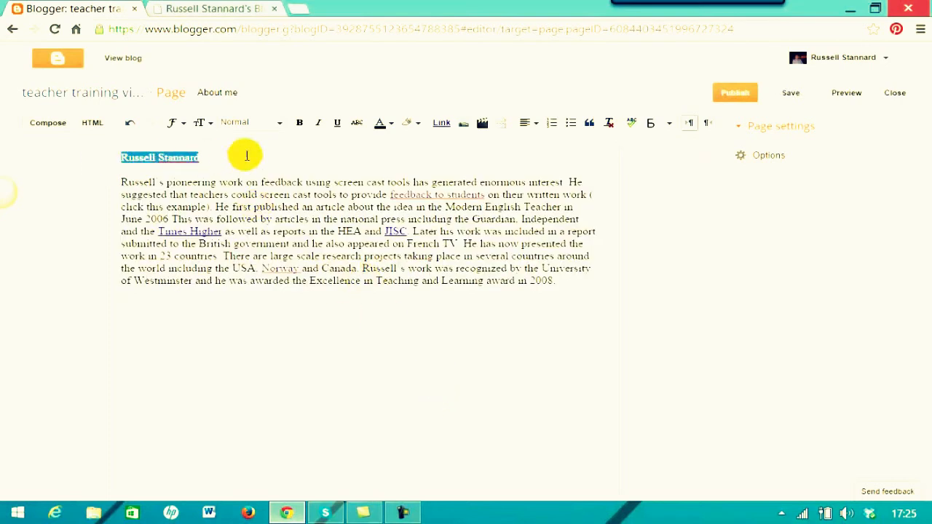
click(280, 129)
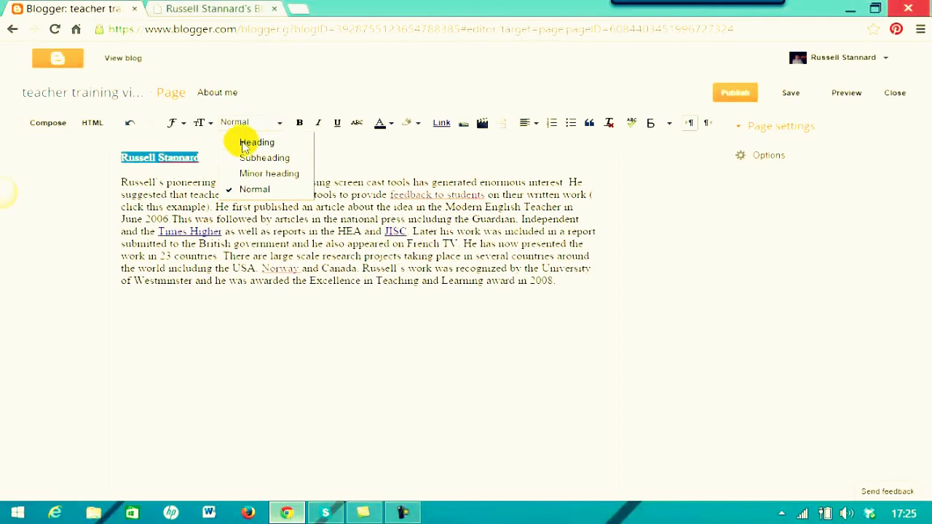
click(251, 142)
click(214, 327)
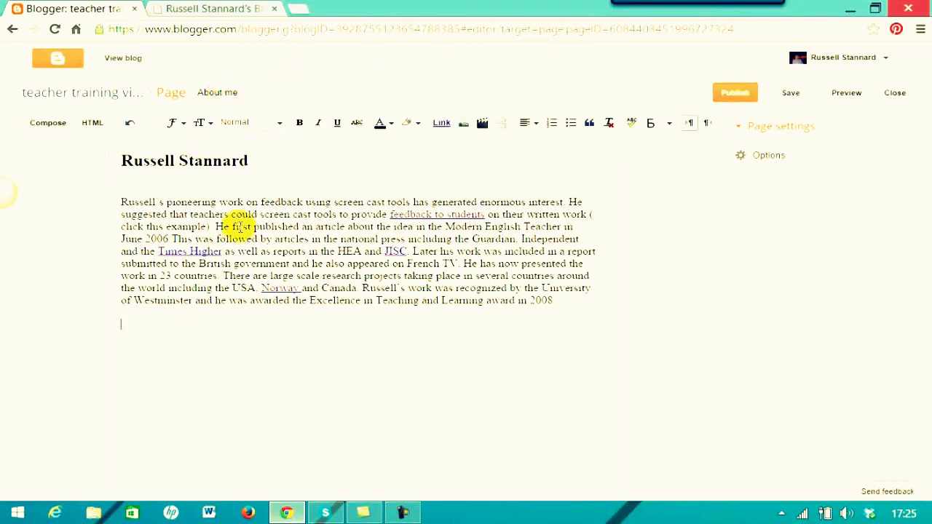
Expand the About me page's Options and open the live blog in a new tab.
click(740, 158)
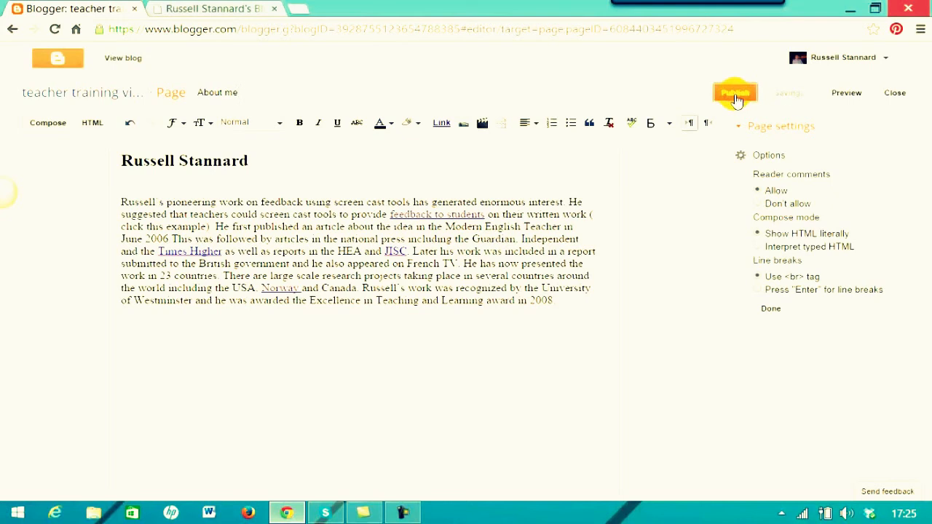
click(124, 58)
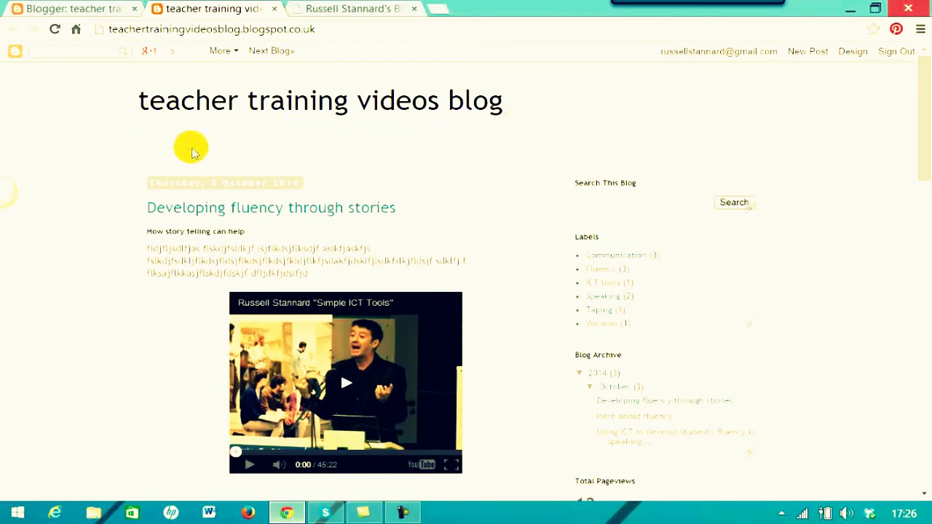
Scroll the live blog, then return from the About me editor to the Blogger dashboard.
drag(922, 135, 623, 284)
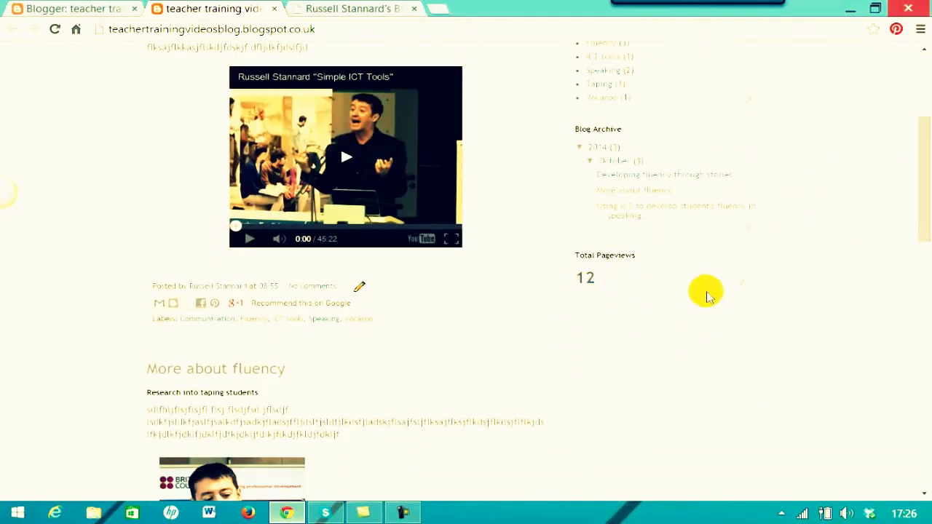
drag(926, 181, 909, 95)
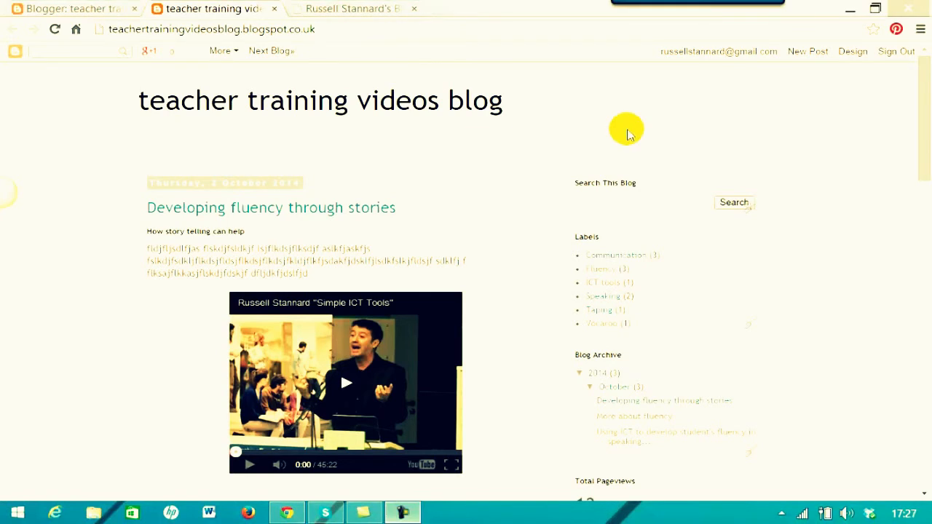
mouse_move(926, 116)
mouse_down()
mouse_move(915, 145)
mouse_move(916, 100)
mouse_move(922, 129)
mouse_up()
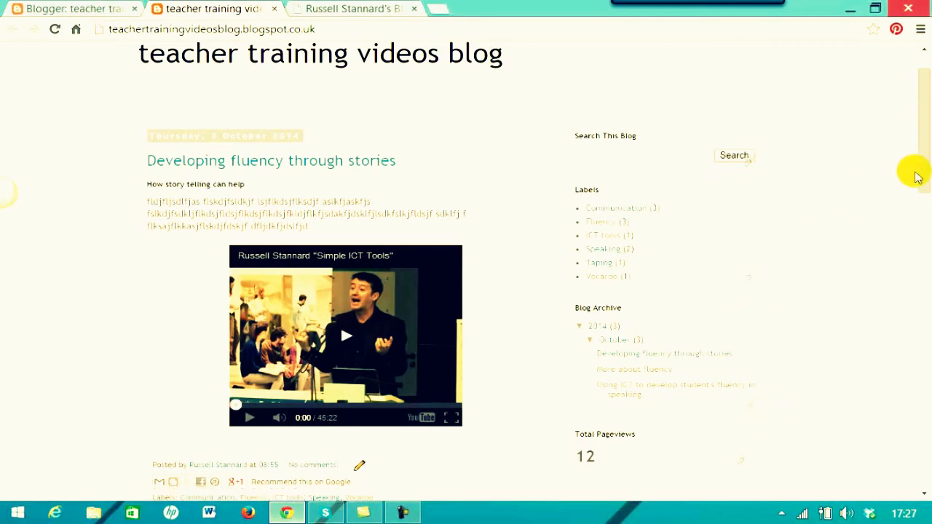
scroll(917, 177, up, 2)
click(29, 9)
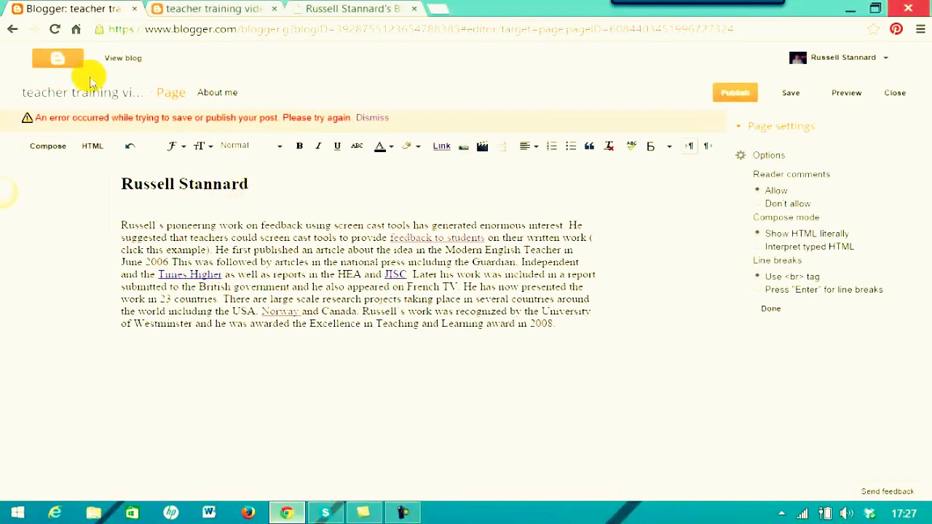
click(57, 64)
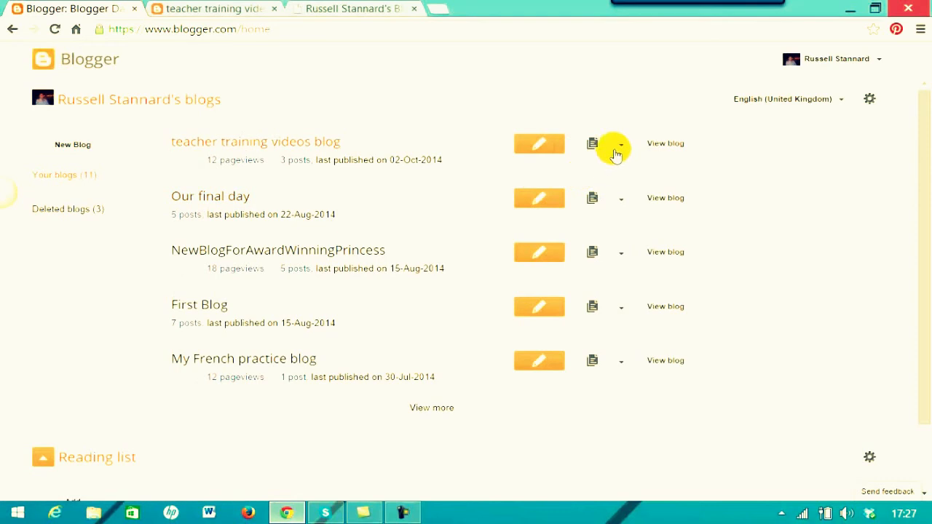
Add a Pages gadget under the blog header in Layout, listing Home and About me.
click(621, 145)
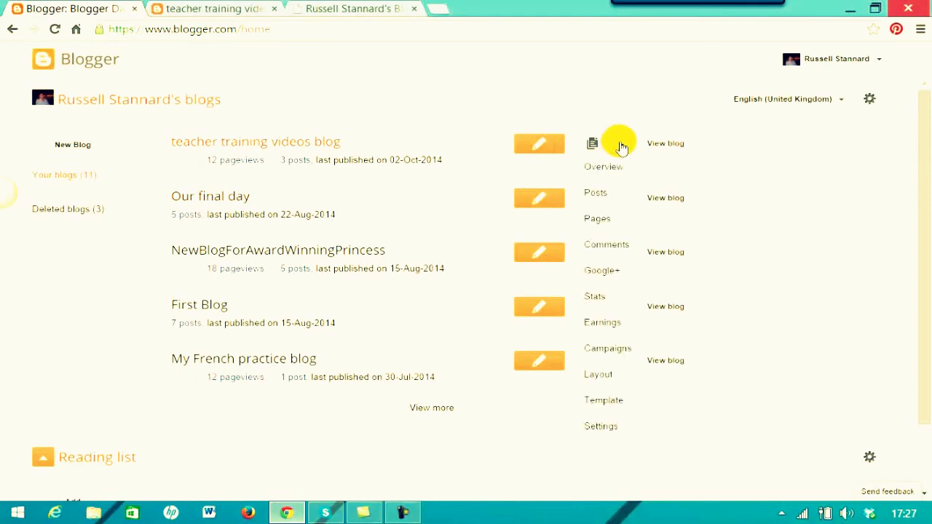
click(599, 376)
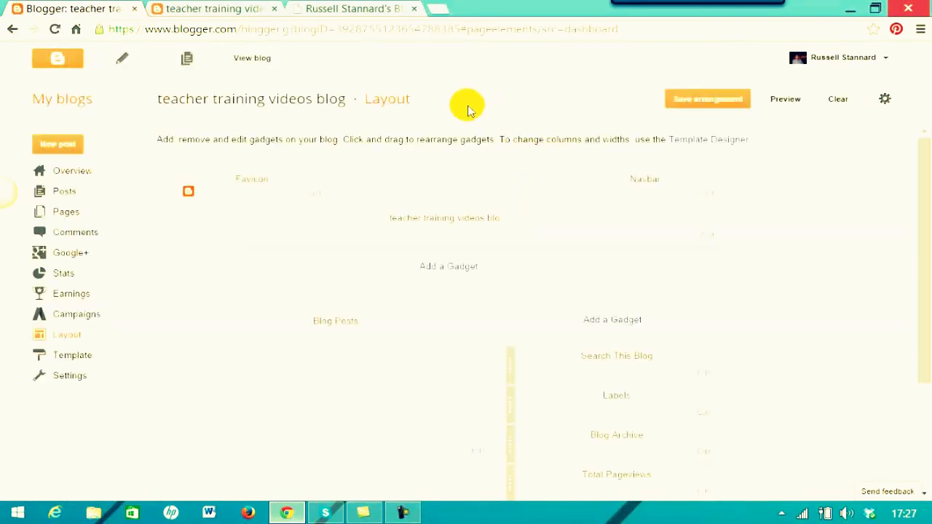
click(450, 267)
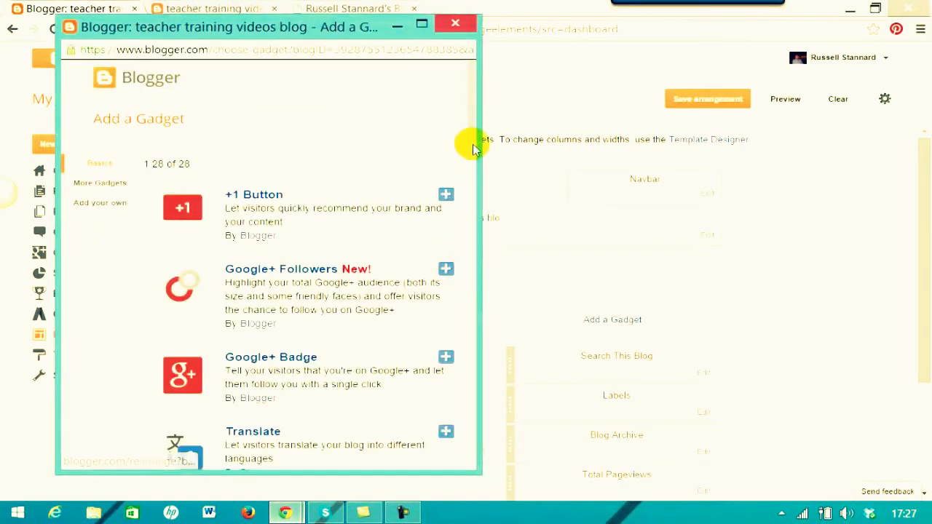
scroll(472, 153, down, 3)
drag(468, 155, 466, 211)
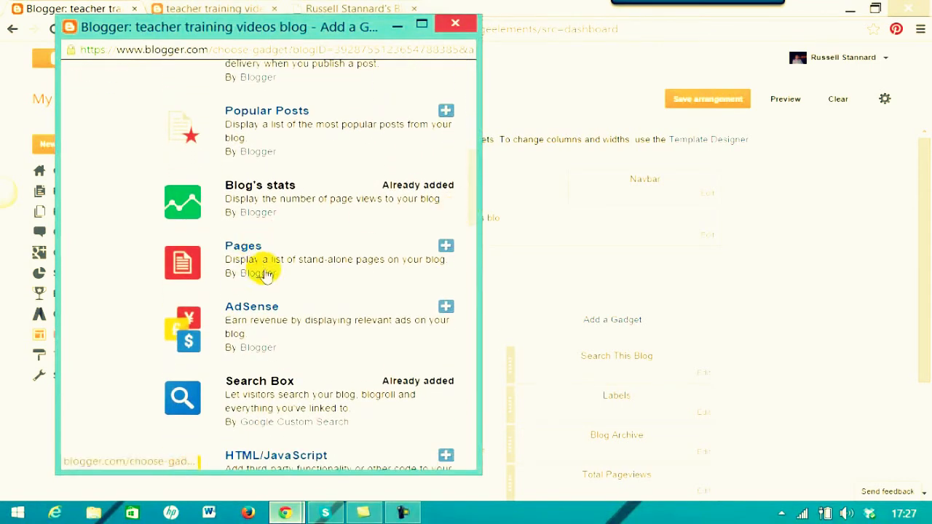
click(445, 247)
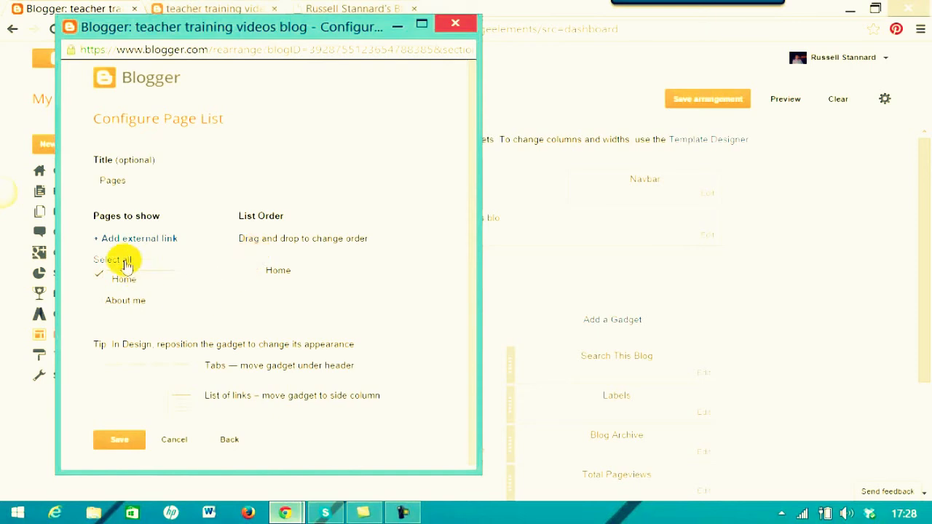
click(99, 301)
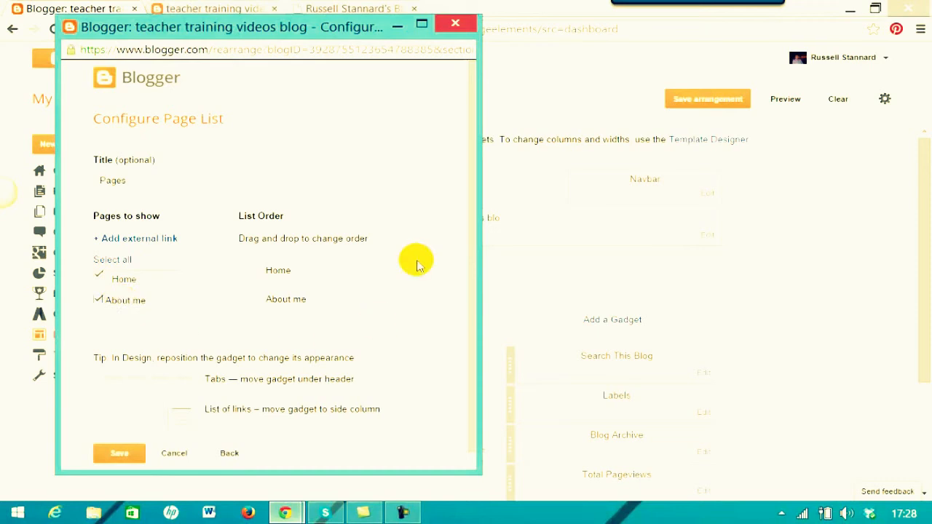
scroll(471, 277, down, 1)
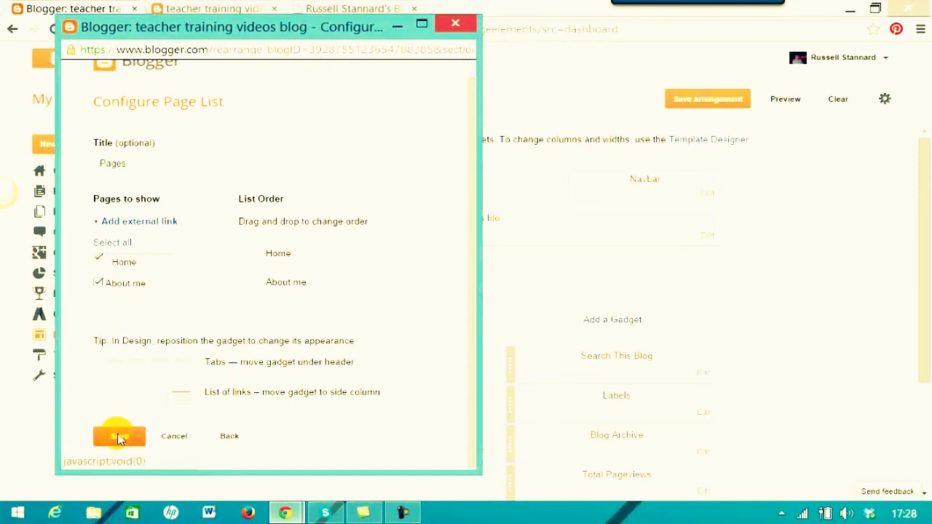
click(119, 437)
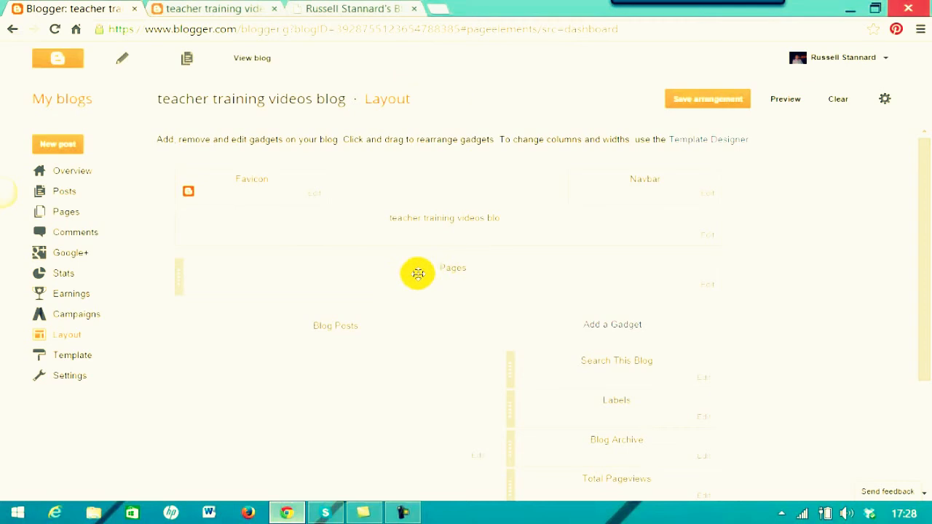
Save the layout arrangement and test the live blog's Home and About me tabs.
click(690, 109)
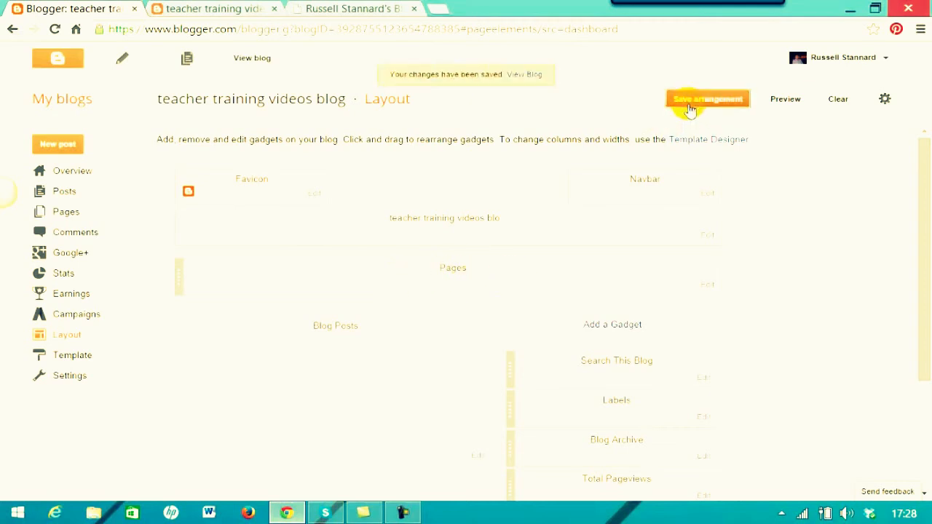
click(267, 61)
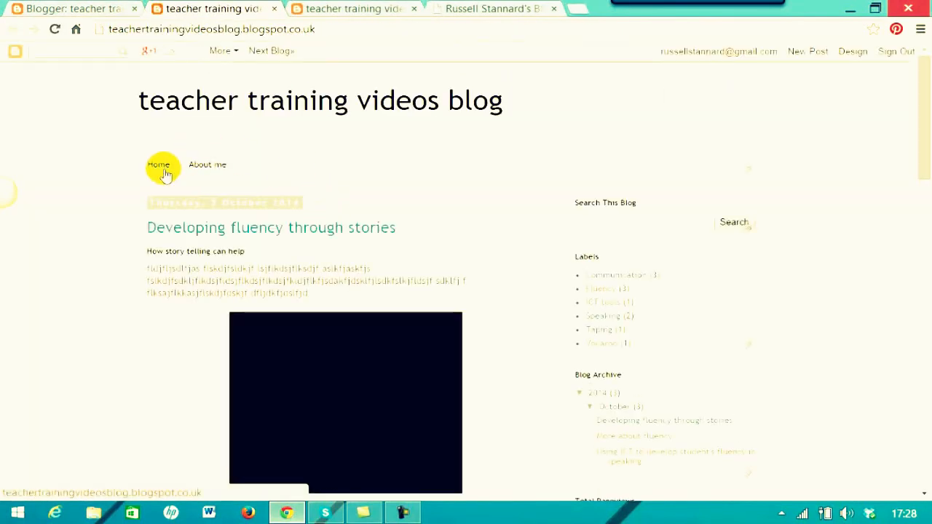
click(202, 166)
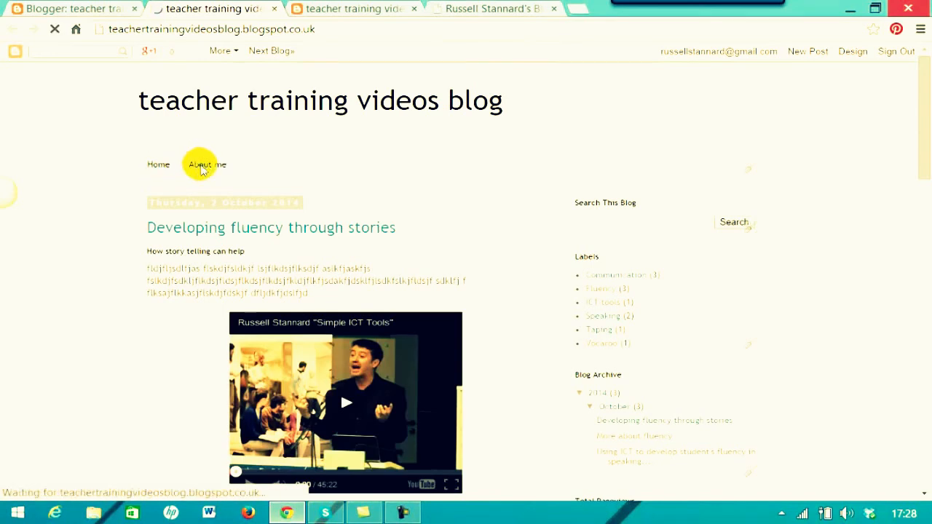
click(151, 167)
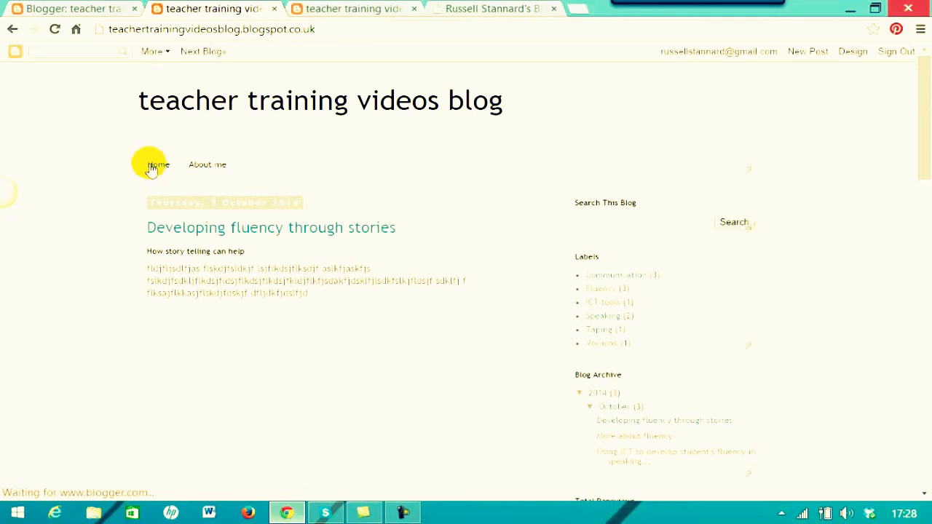
click(201, 166)
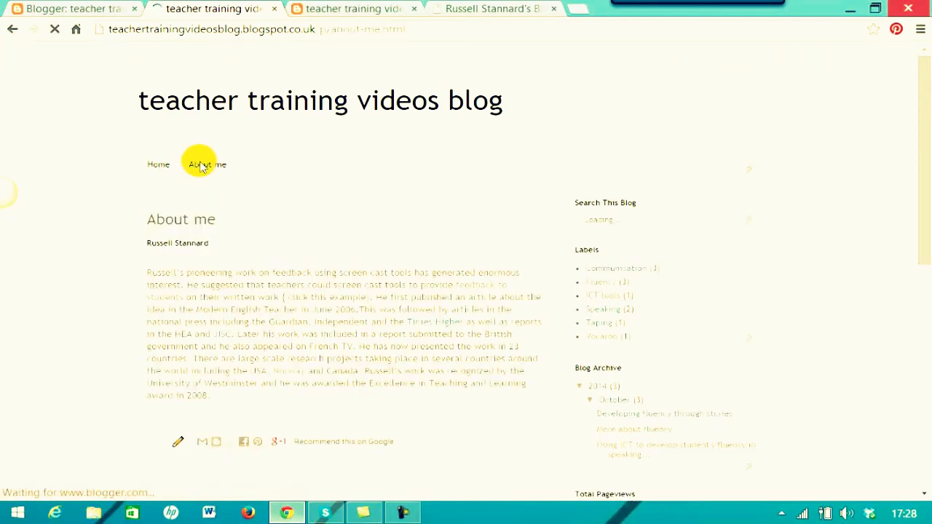
scroll(920, 156, down, 1)
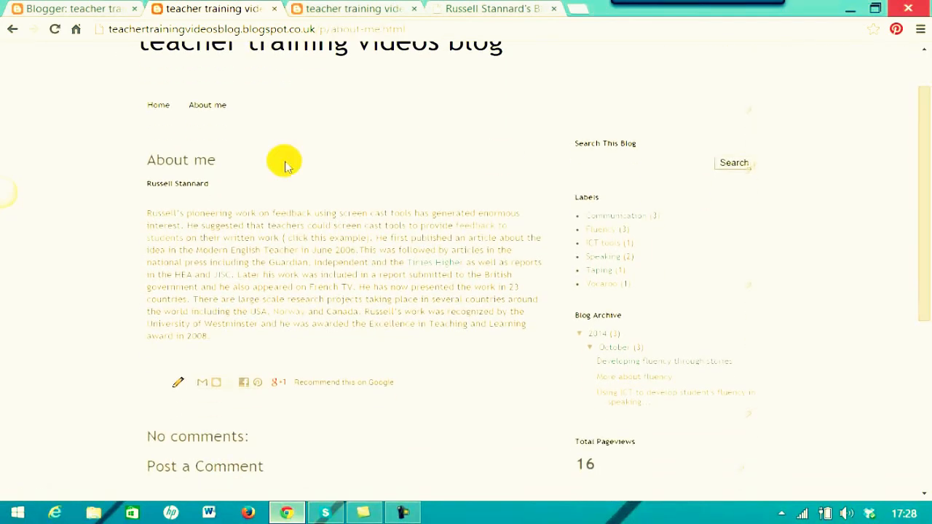
click(157, 110)
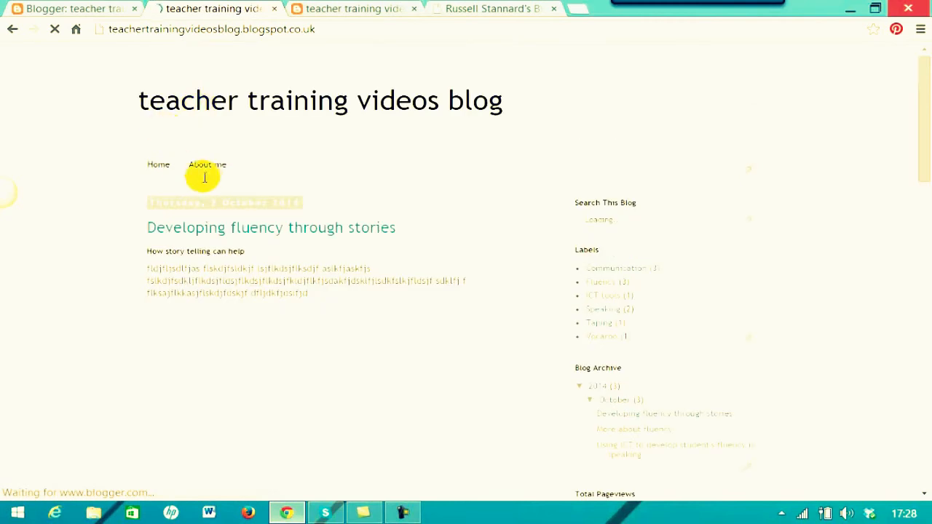
click(207, 173)
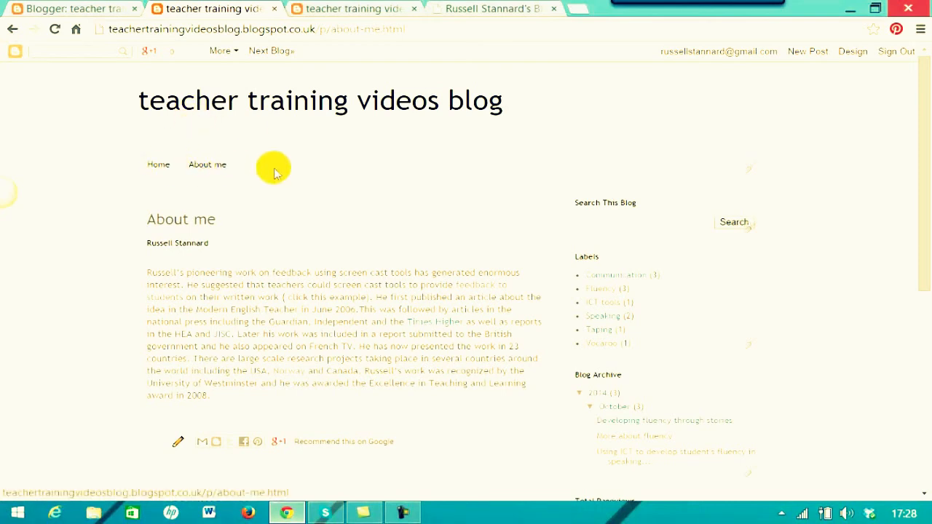
click(200, 168)
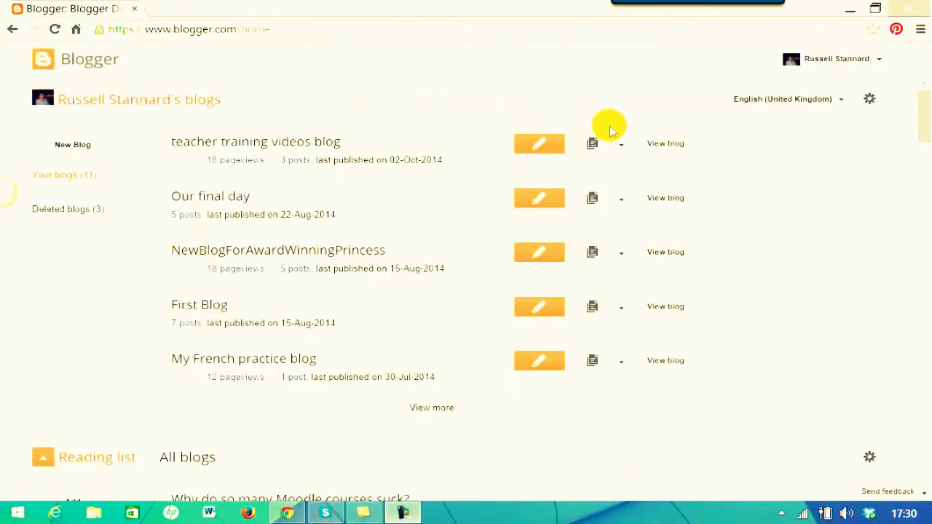
Start another new page from the blog's Pages list.
click(621, 149)
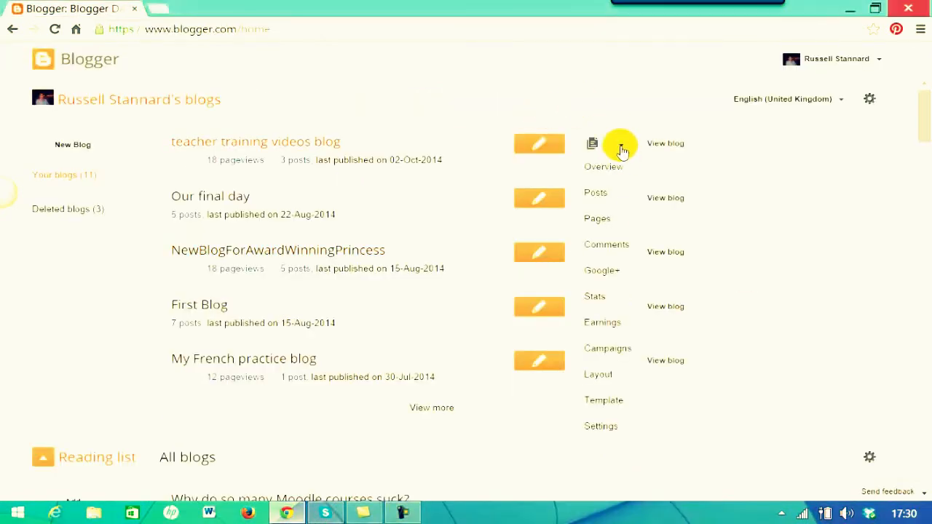
click(592, 220)
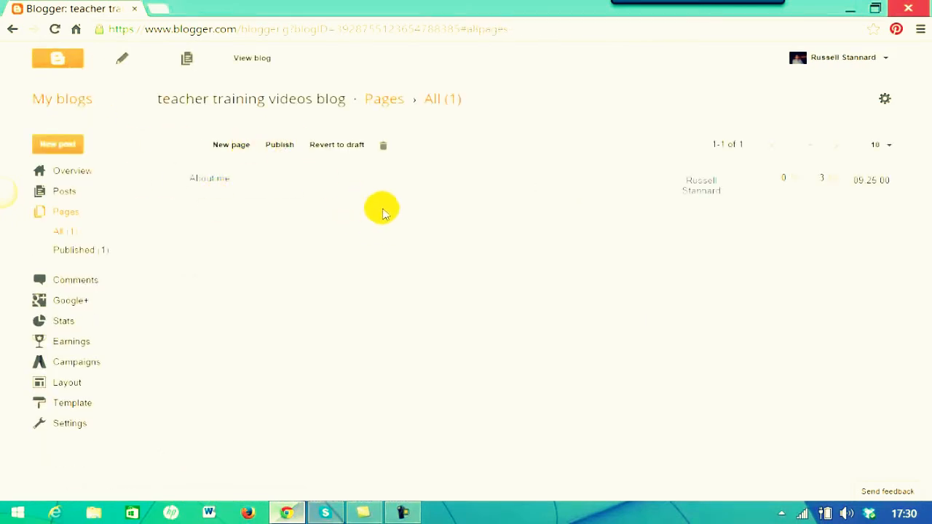
click(230, 146)
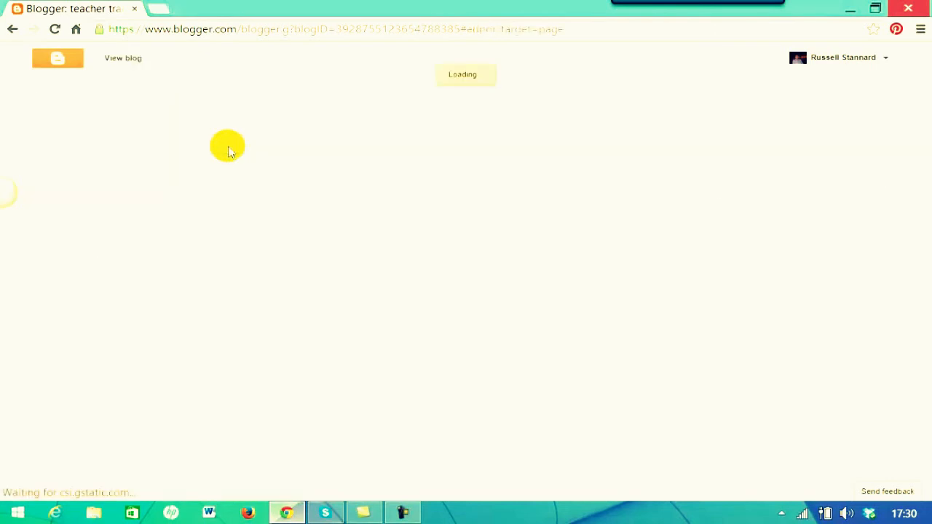
click(258, 92)
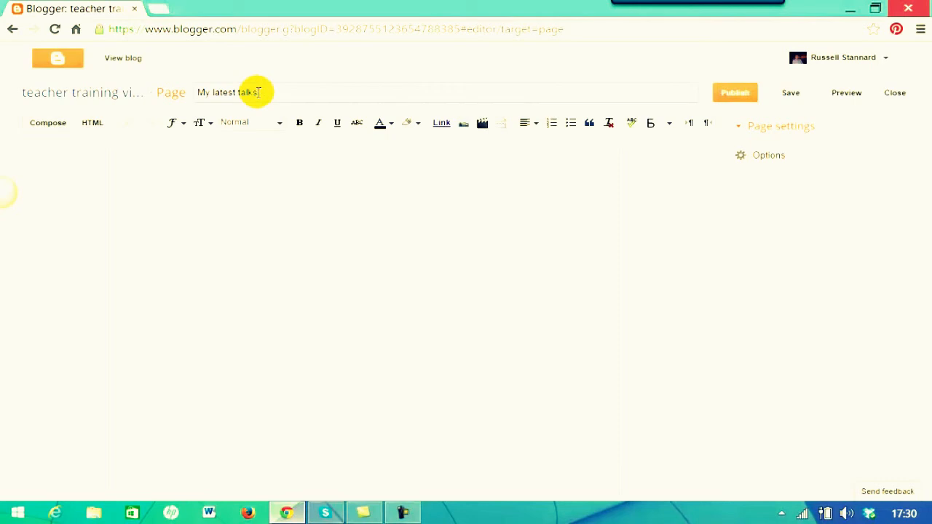
Fill the body with five lines of placeholder text and publish the My latest talks page.
click(201, 192)
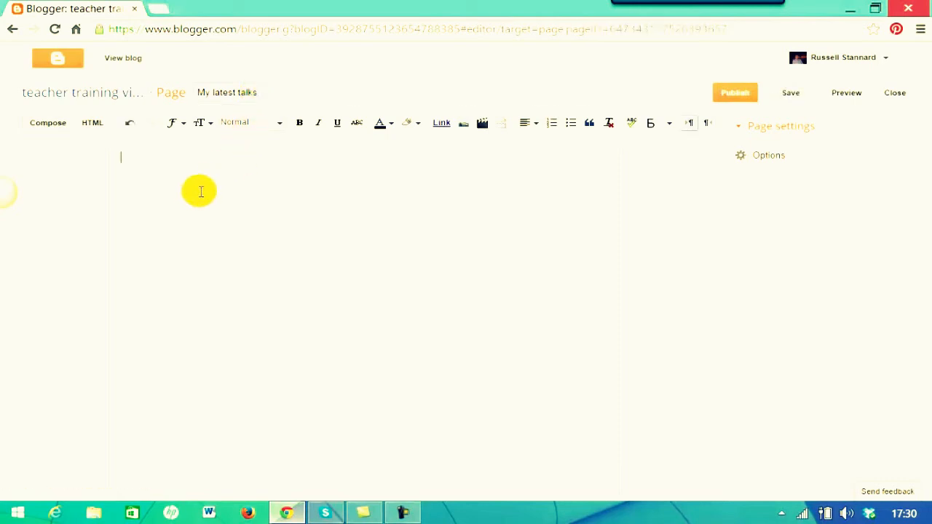
text(sdjf.sjf fd)
key(Return)
text(fjsdf ljsdf  lsfj)
key(Return)
text(dsfjdfljsda fs .fjs.adfjsldfjsdlfj)
key(Return)
text(jf.dsljfjsdl fjsd lfja.lldfjl fjl fjas)
key(Return)
text(.aslfjsd lfjldsjf ldjfd)
mouse_move(697, 2)
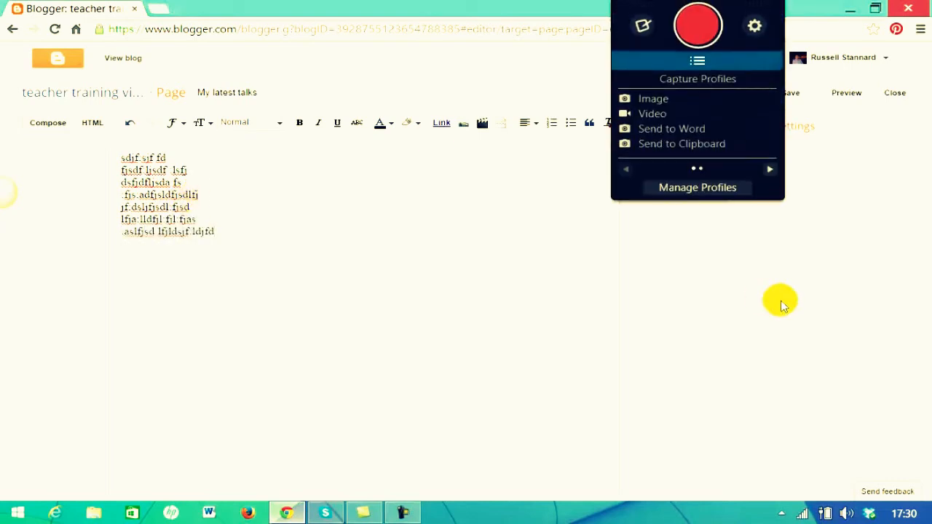
click(735, 96)
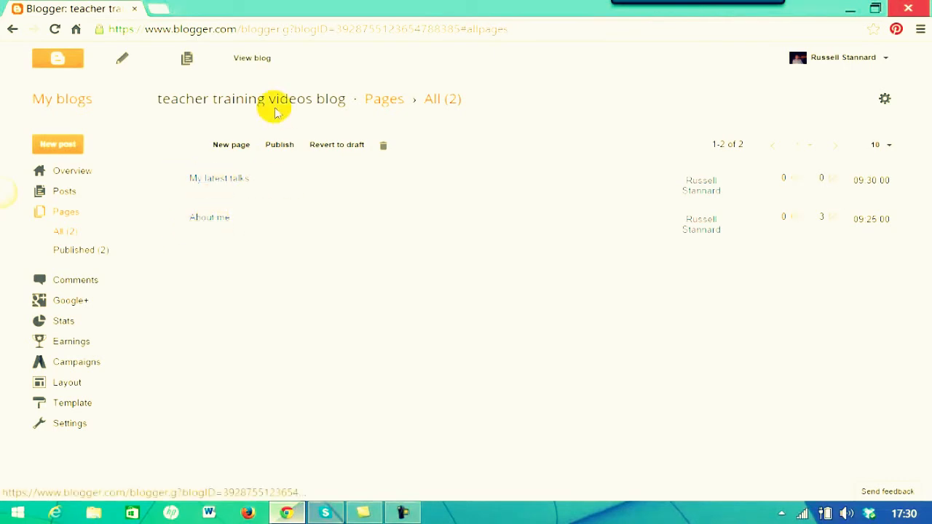
From the live blog, edit the Pages gadget and include My latest talks in the page tabs.
click(250, 62)
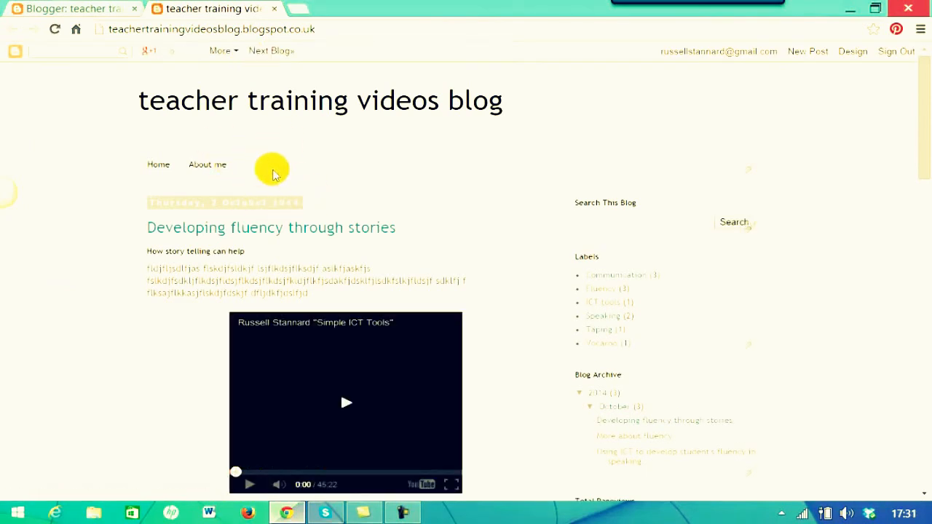
click(750, 170)
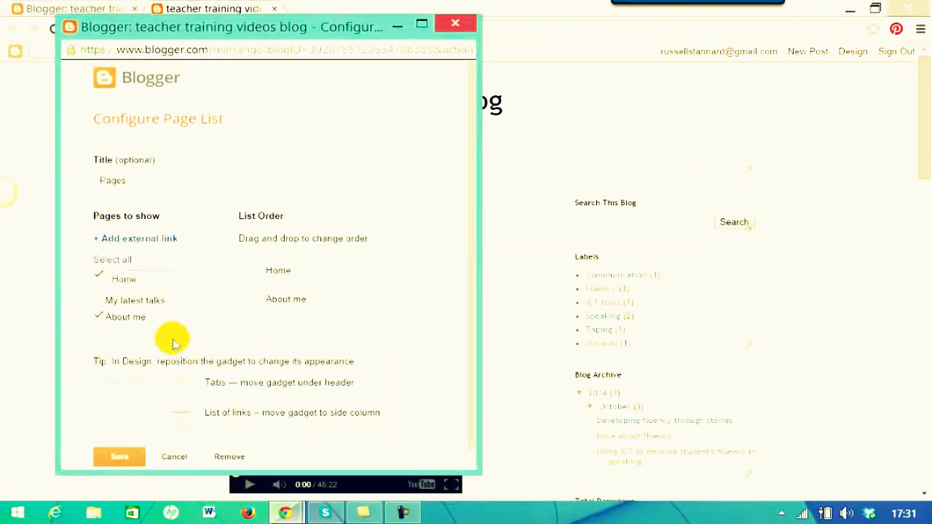
click(99, 306)
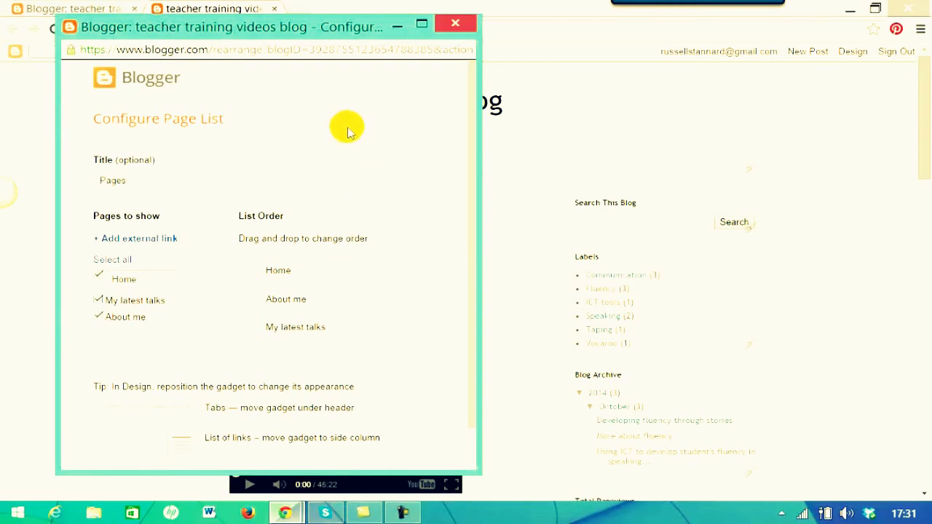
Move About me below My latest talks in the list order and save.
drag(473, 167, 474, 266)
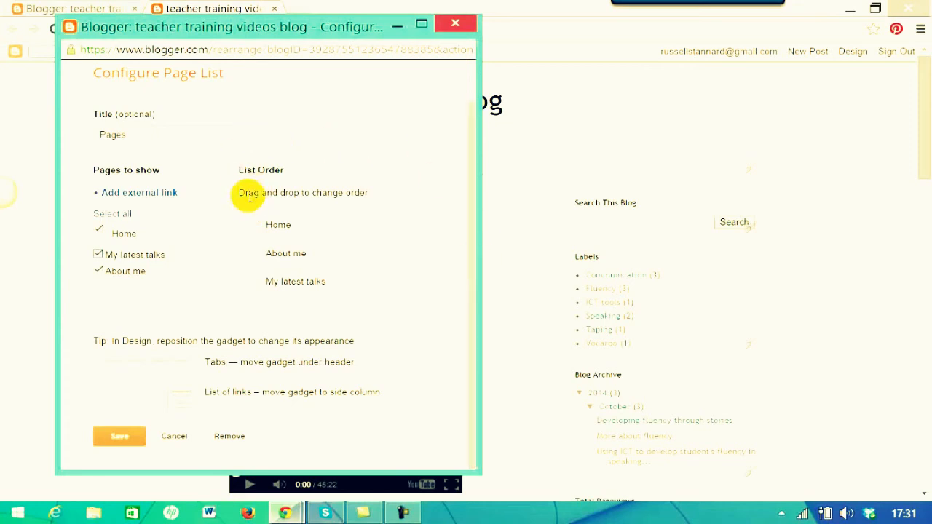
mouse_move(275, 252)
mouse_down()
mouse_move(282, 286)
mouse_move(294, 267)
mouse_move(293, 293)
mouse_move(273, 241)
mouse_up()
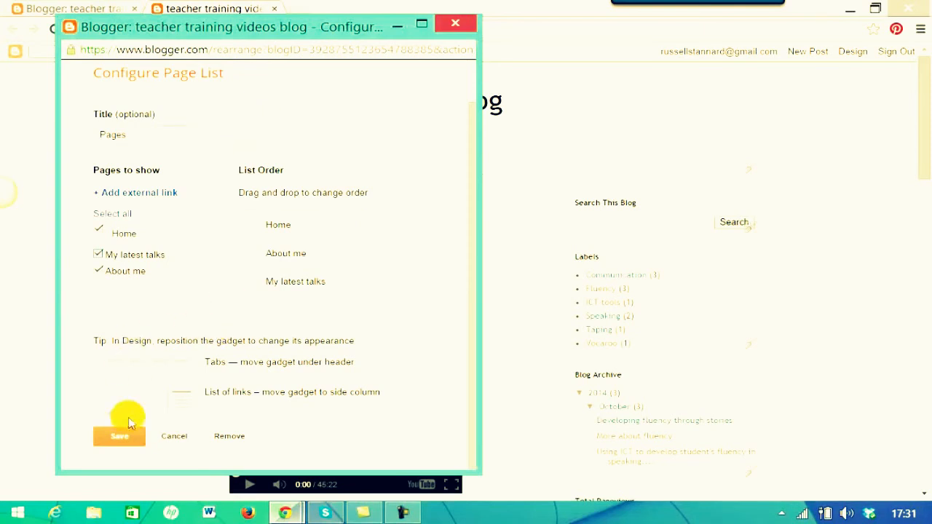
click(126, 440)
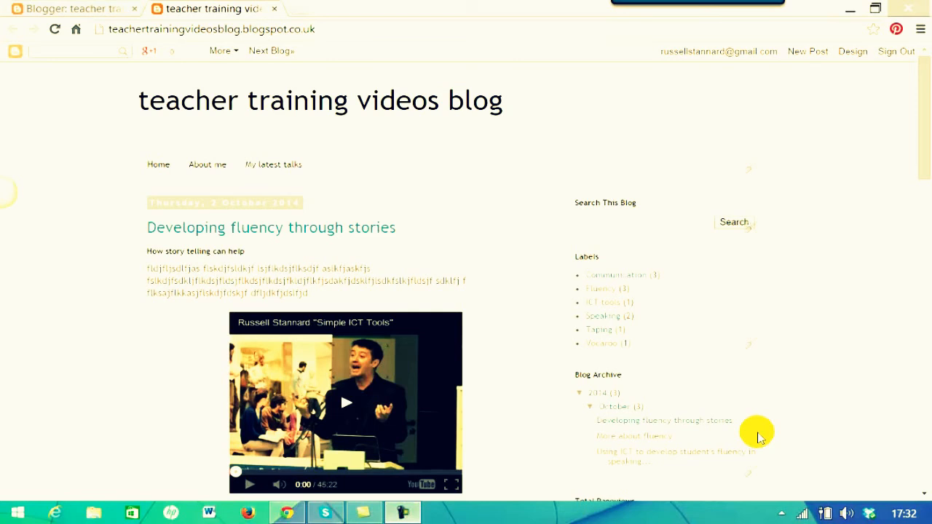
Return from the live blog to the Blogger dashboard showing the Pages list.
click(87, 11)
click(88, 11)
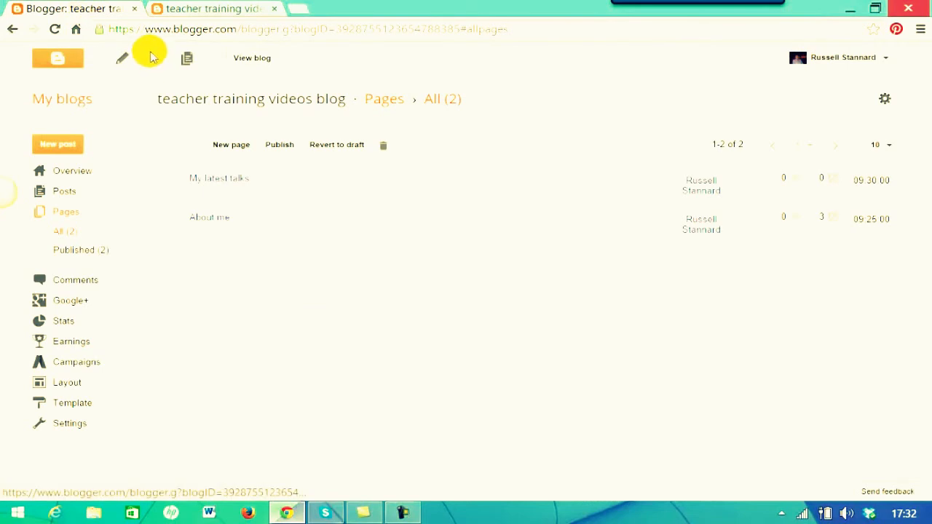
From My blogs, open the Settings for teacher training videos blog.
click(63, 100)
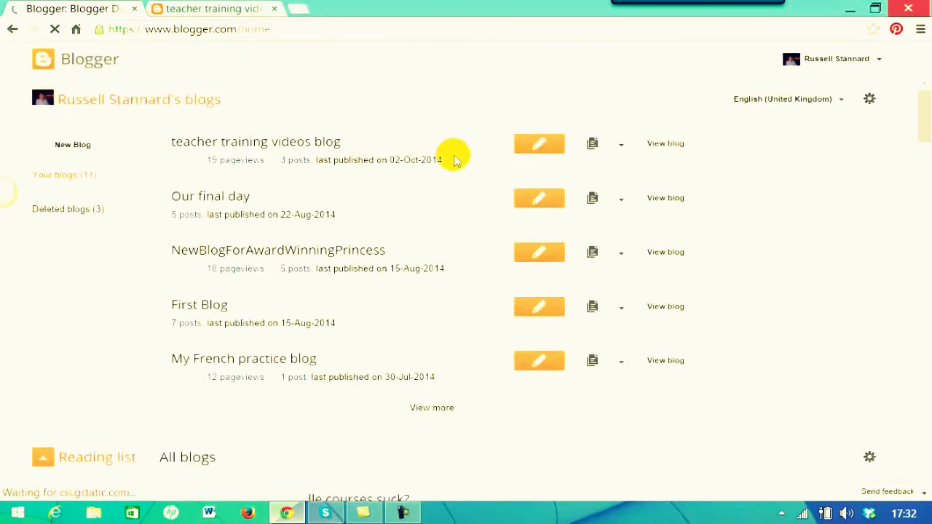
click(623, 144)
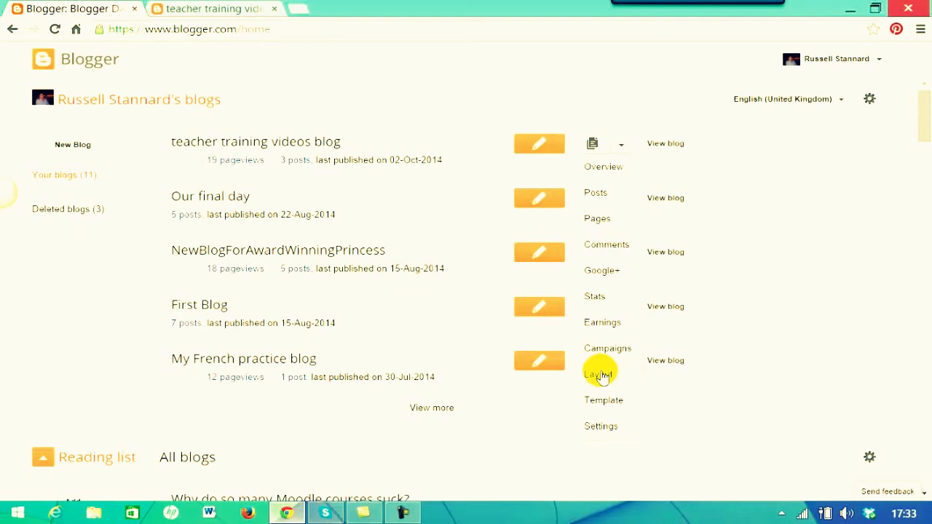
click(596, 427)
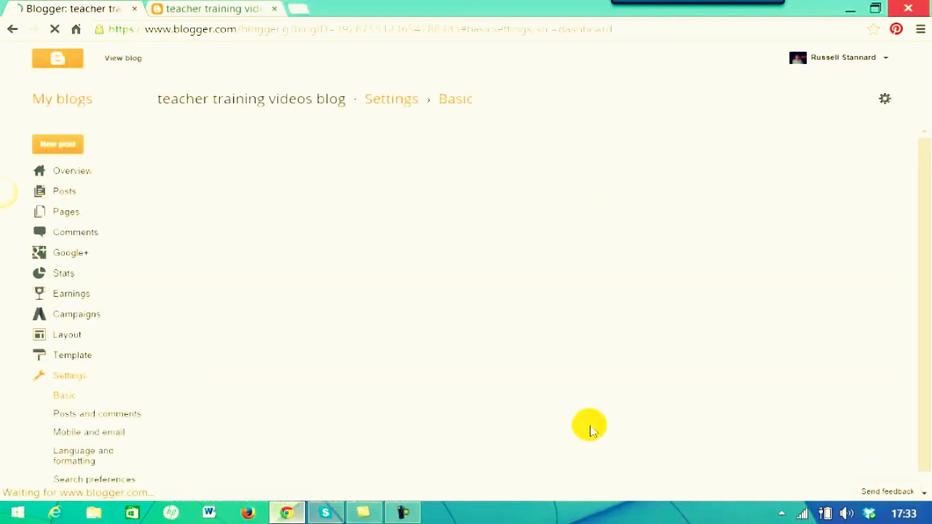
drag(928, 171, 927, 240)
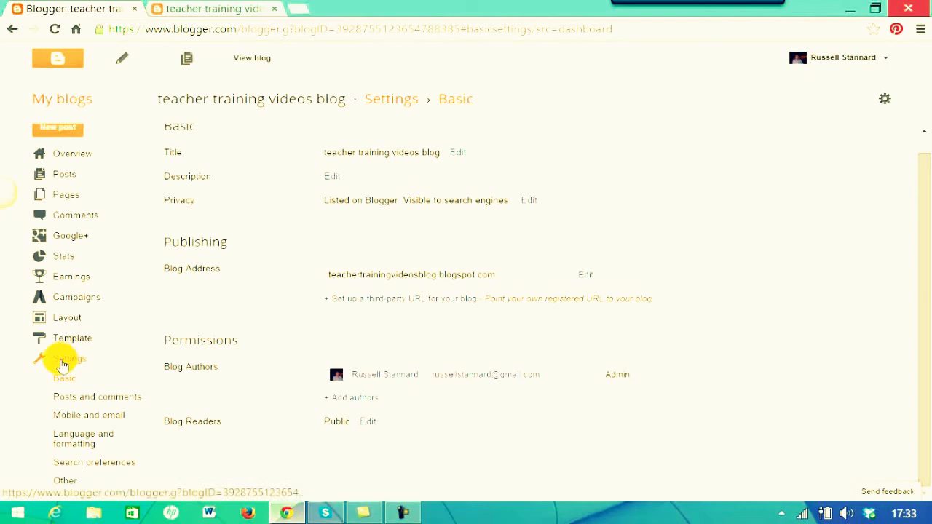
Look at the Other settings section, then go back to the blog's Basic settings.
click(65, 482)
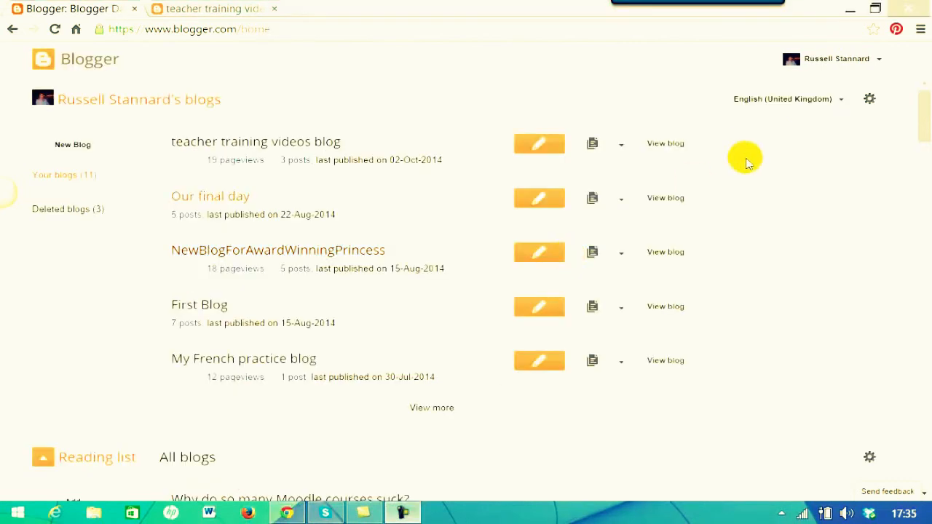
click(620, 150)
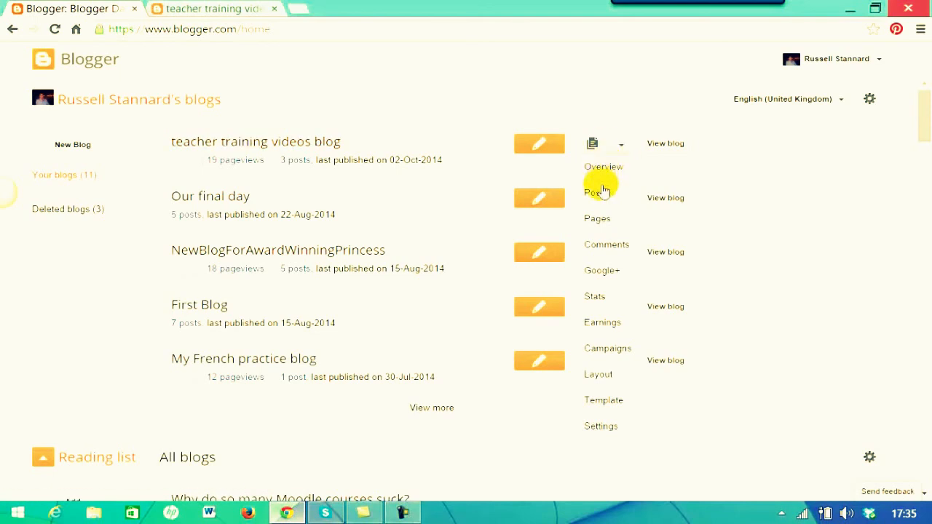
click(601, 426)
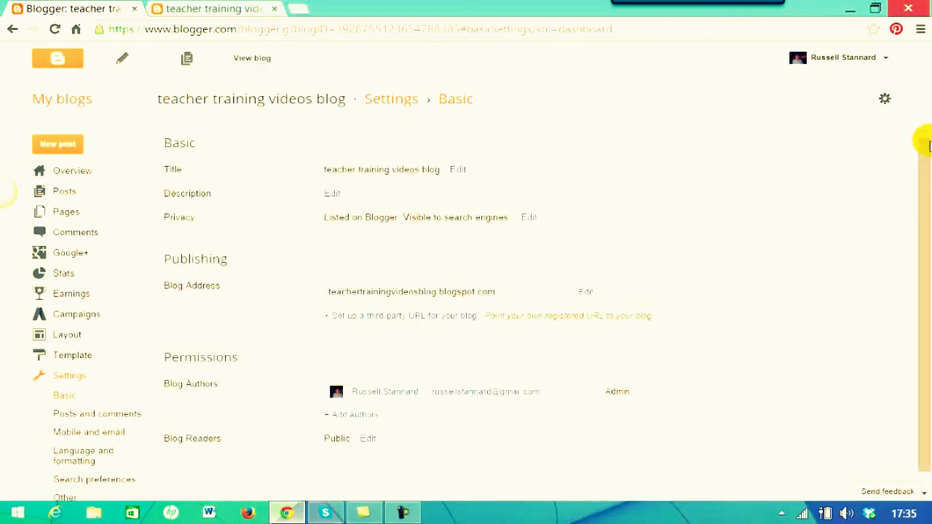
Cancel a blog description edit, then open Privacy with listing and search visibility both Yes.
scroll(410, 238, down, 1)
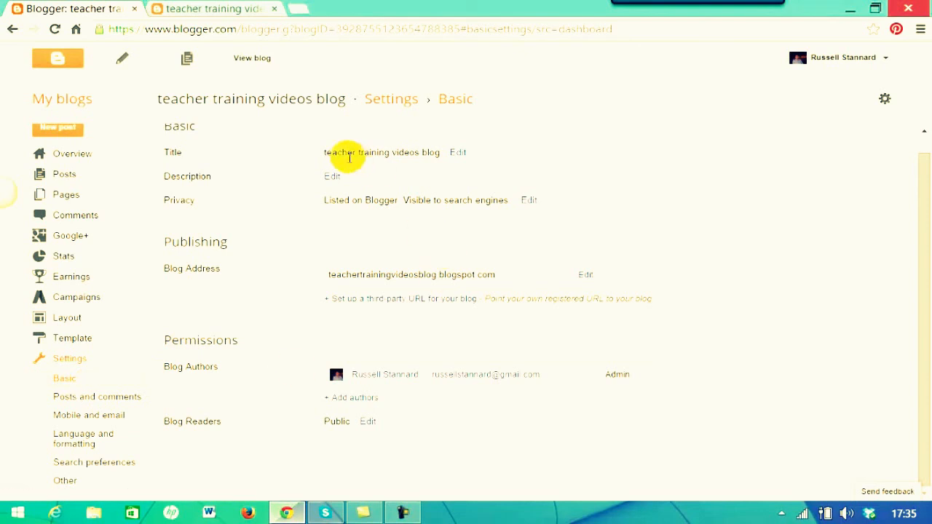
click(331, 177)
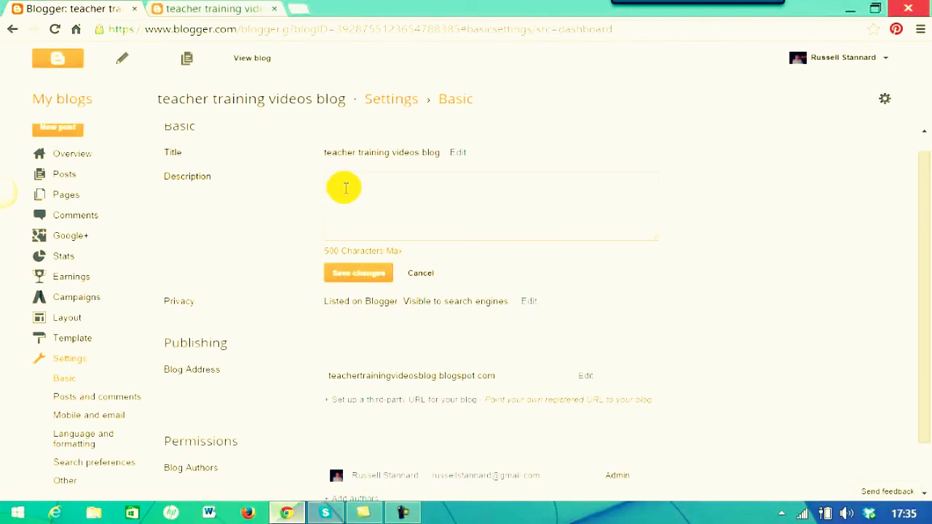
click(340, 188)
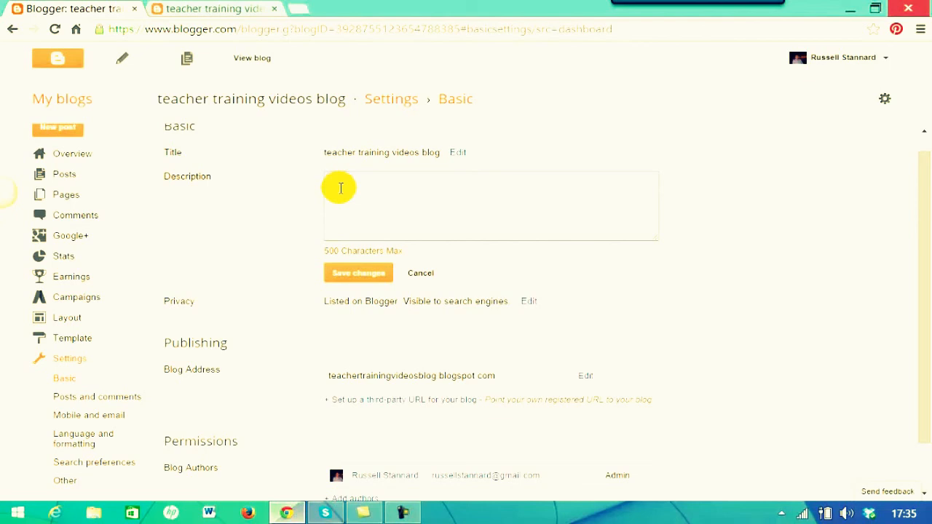
scroll(918, 197, down, 1)
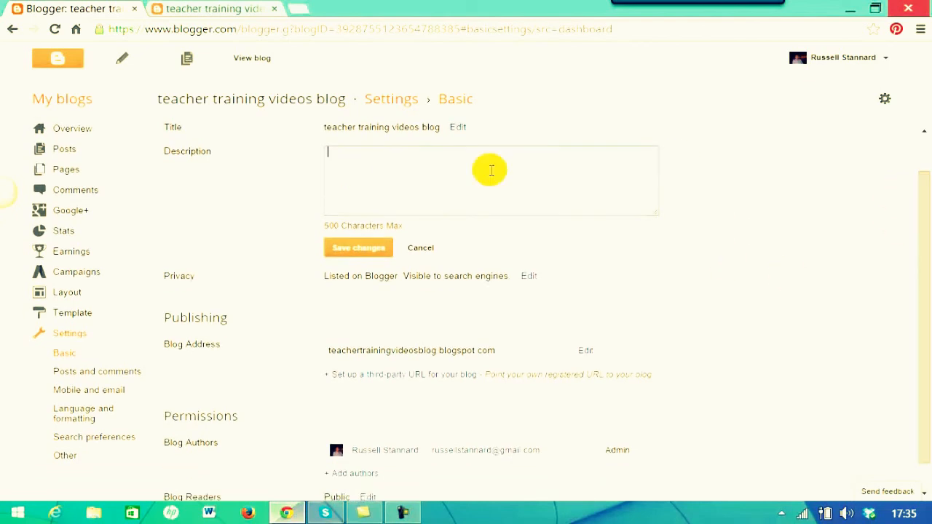
click(417, 247)
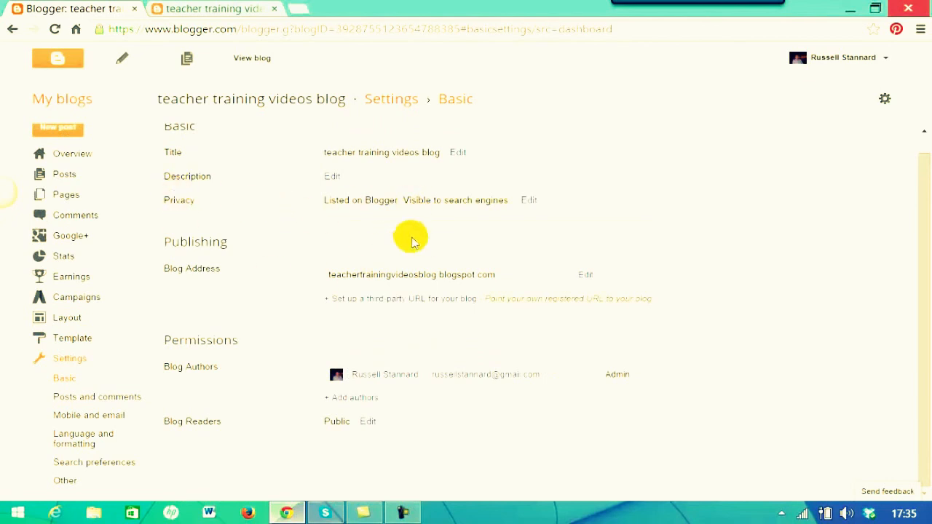
click(529, 200)
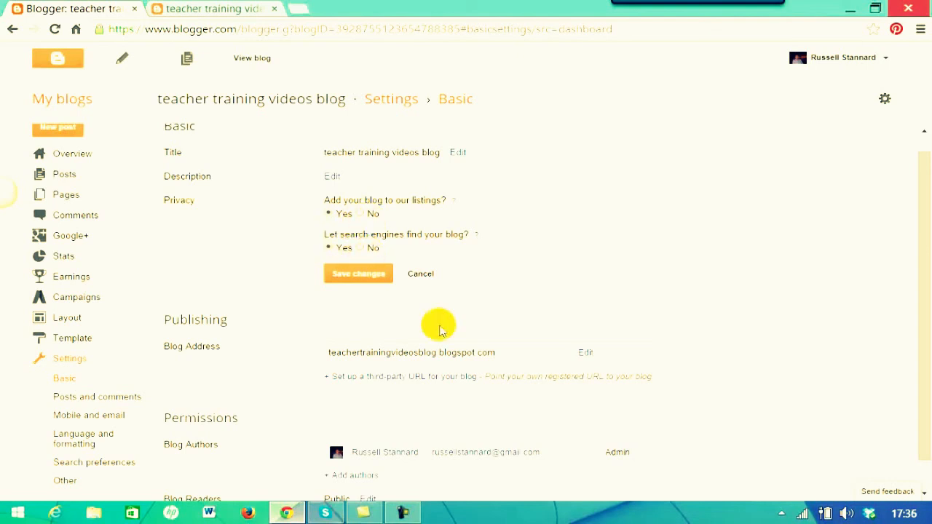
drag(923, 188, 929, 232)
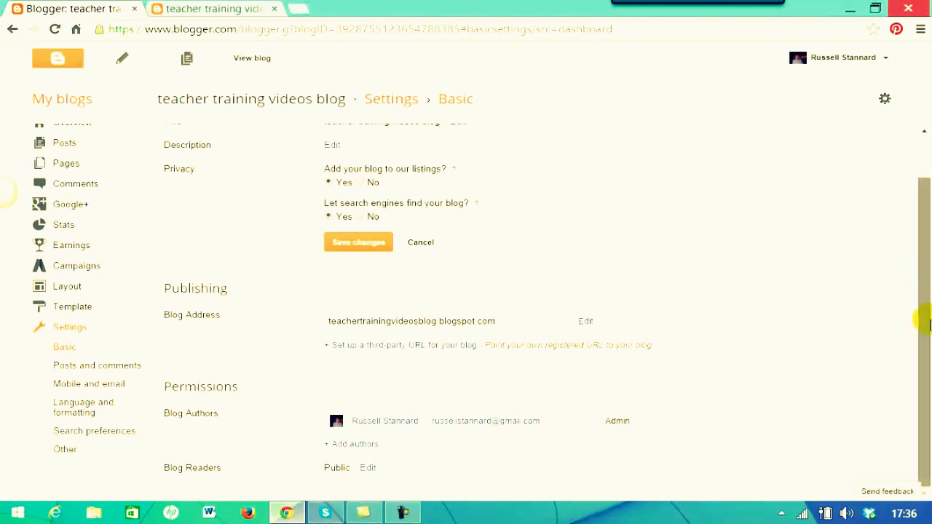
Under Permissions, enter the co-author's e-mail address and send the author invitation.
click(355, 444)
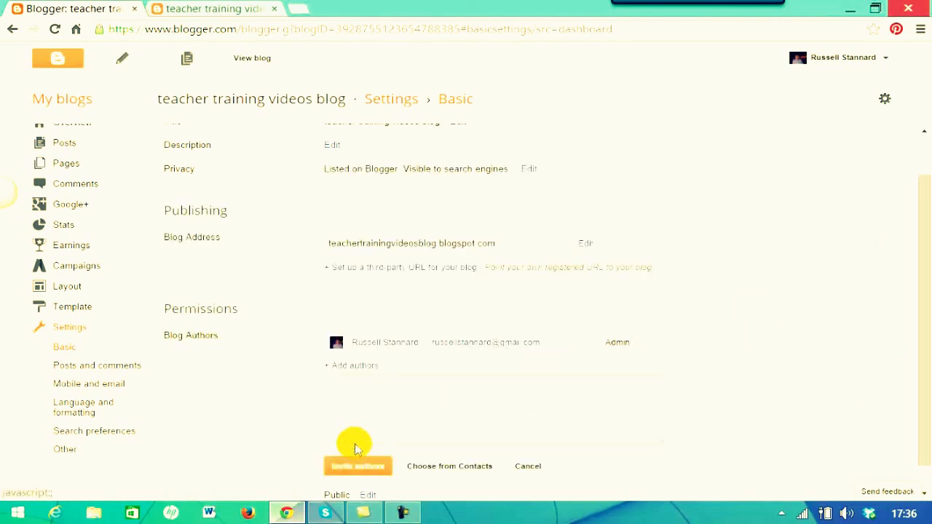
click(378, 400)
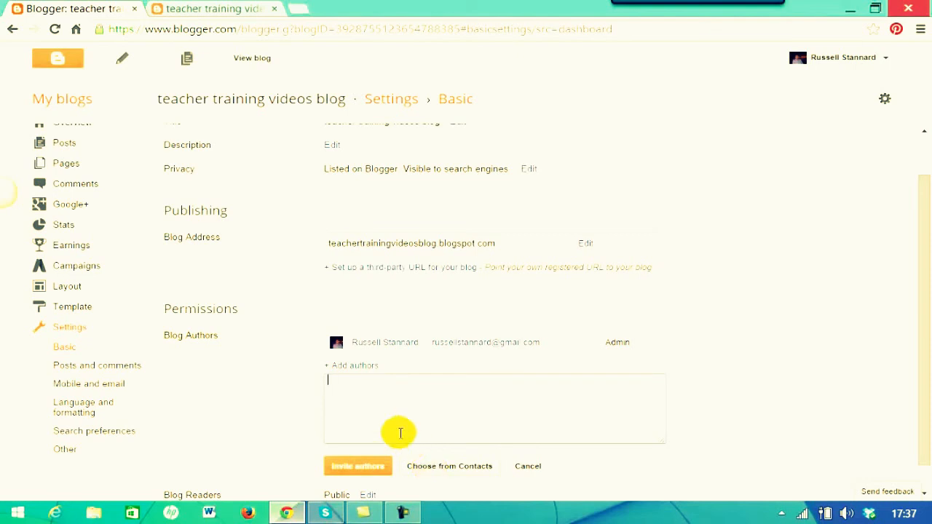
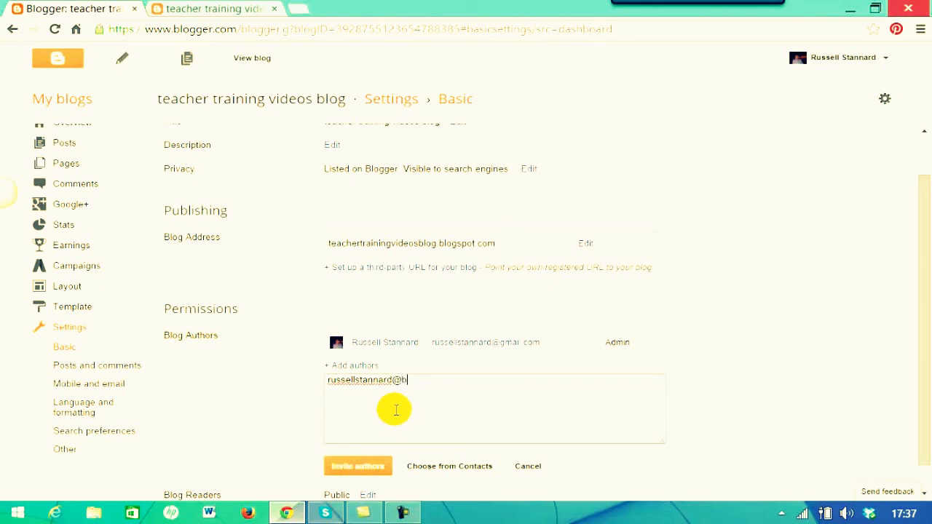
drag(924, 287, 926, 347)
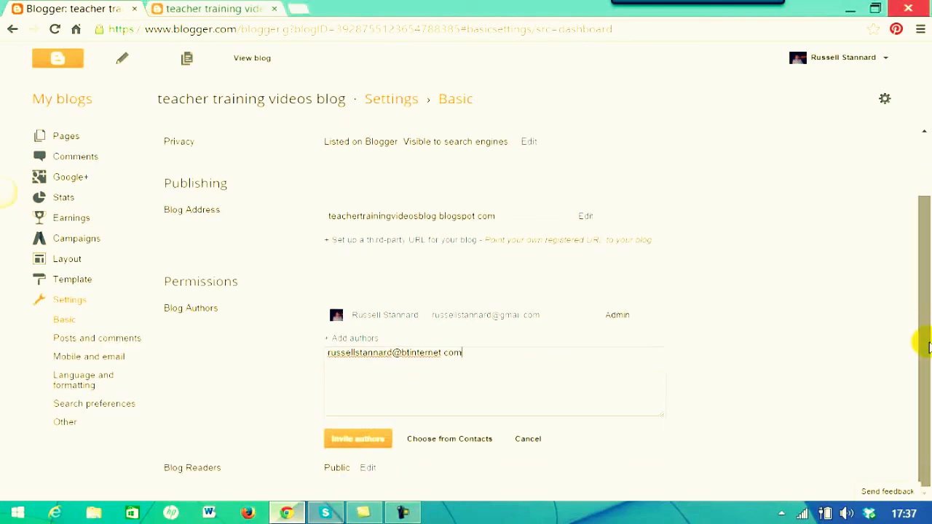
click(351, 441)
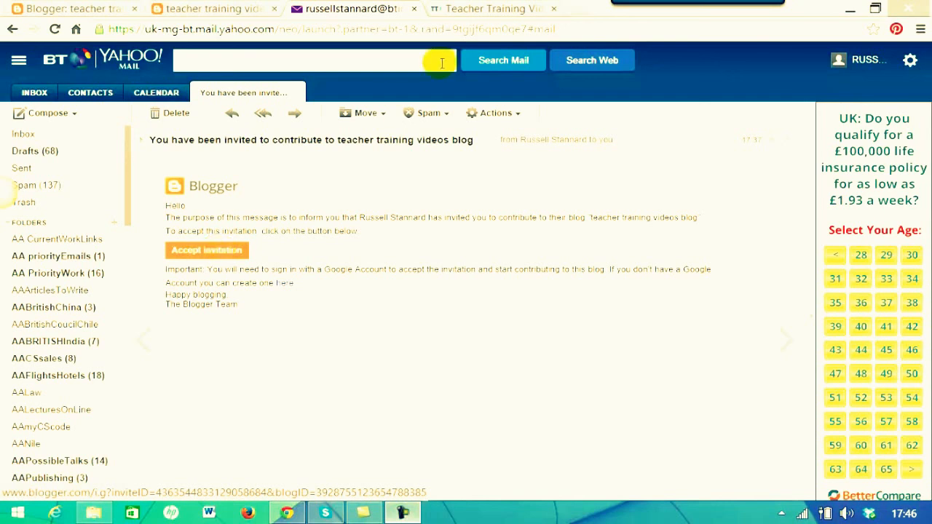
Switch to the Teacher Training Videos Blogs & Wikis page, scroll up, and click into Search.
click(472, 10)
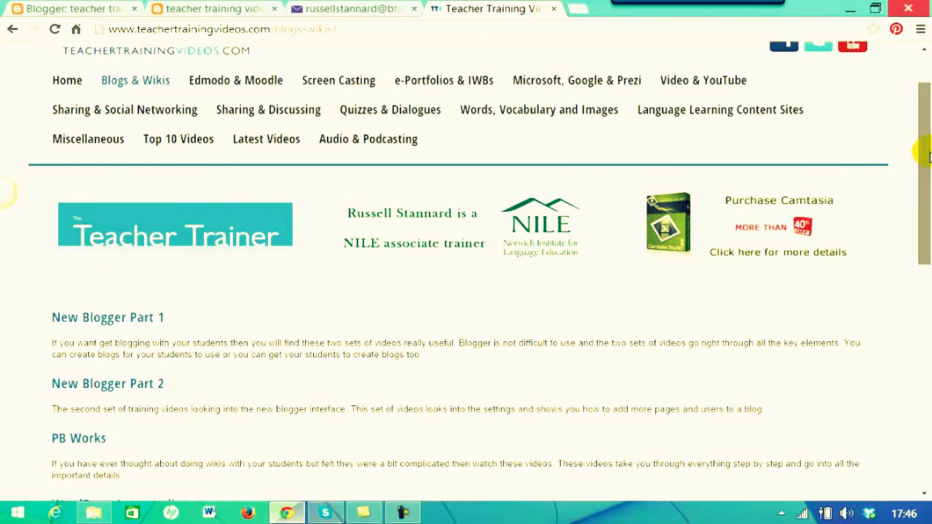
drag(925, 188, 925, 155)
click(770, 75)
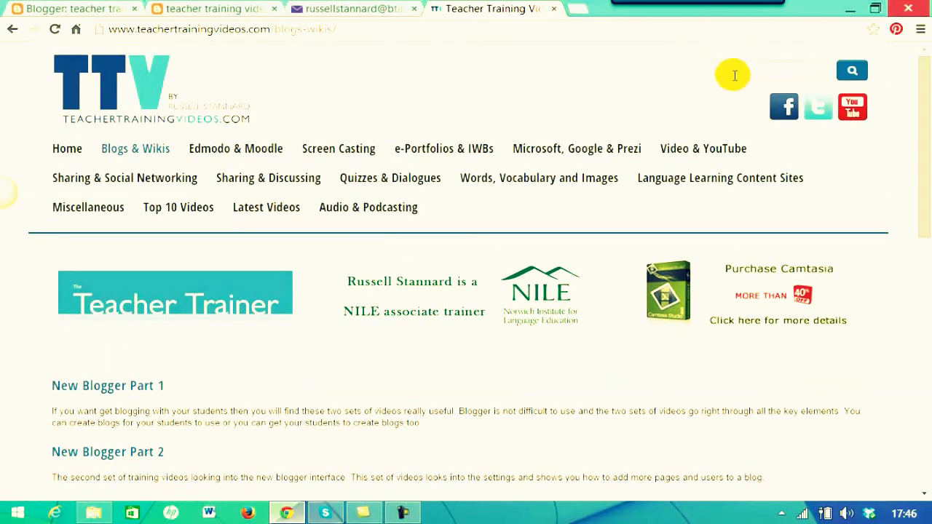